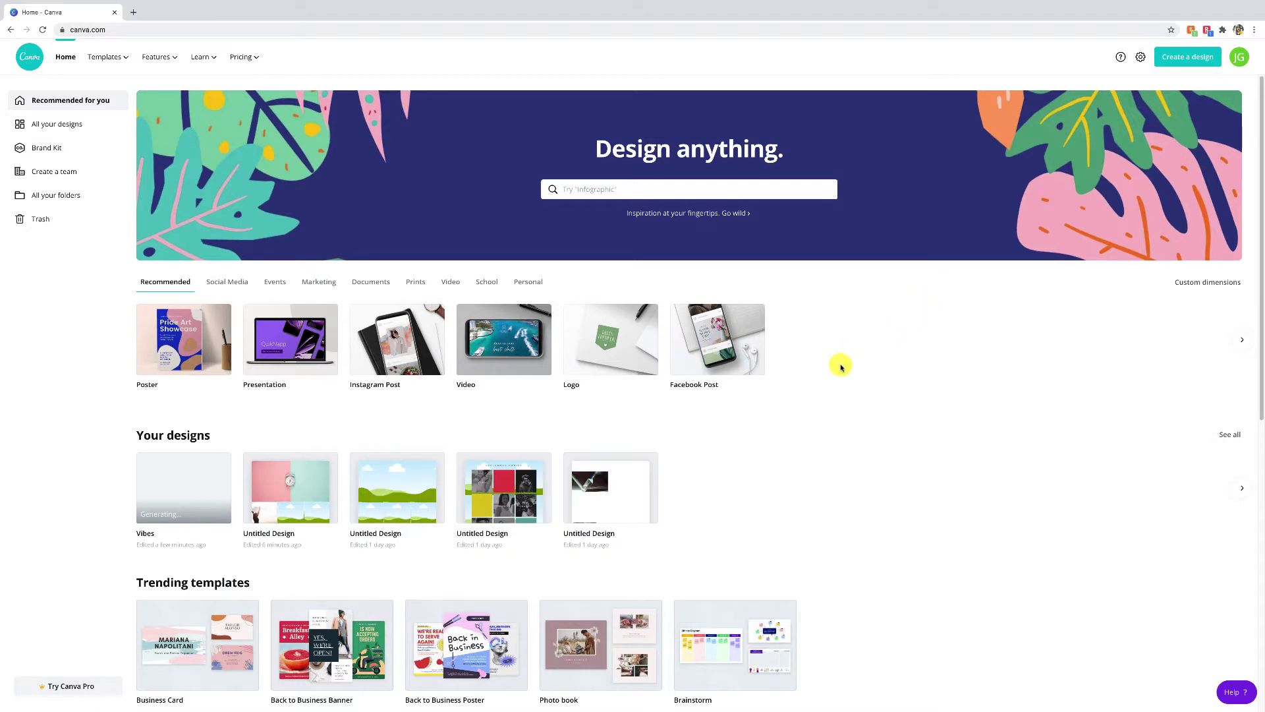
# - Create a blank Poster (X-Large) design by searching 'post' under Create a design
pyautogui.click(1190, 58)
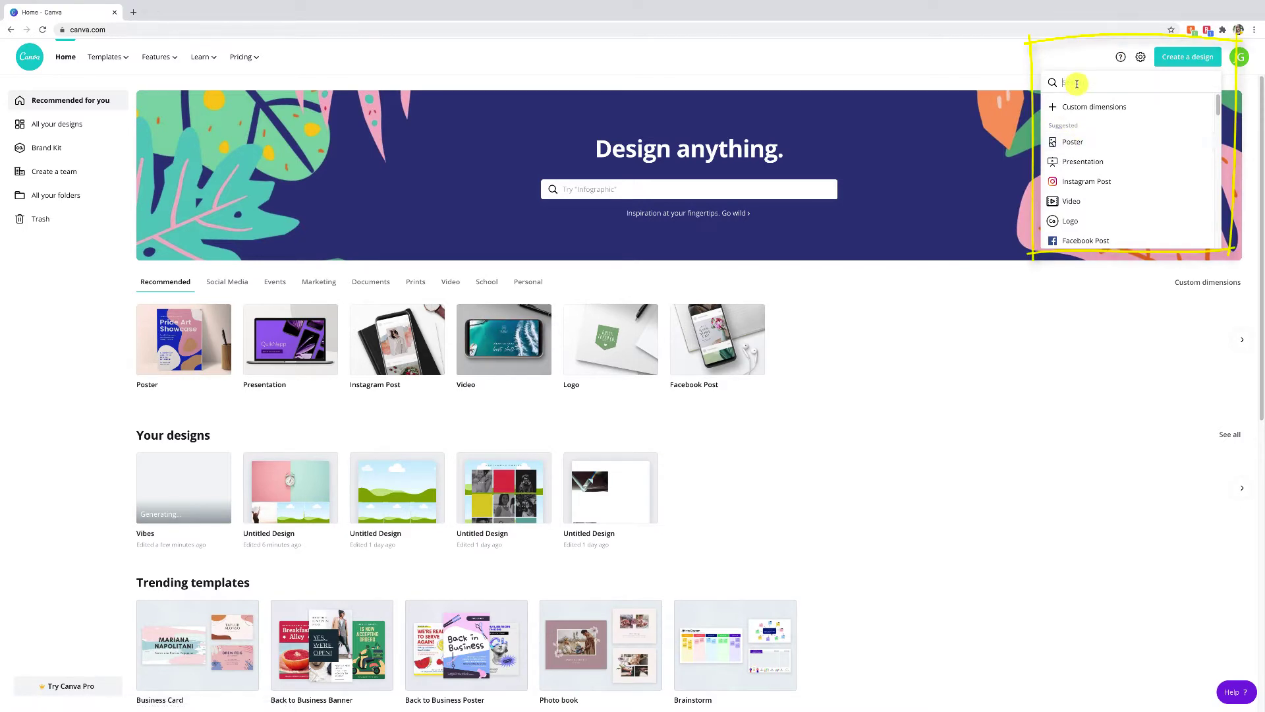
pyautogui.write('post')
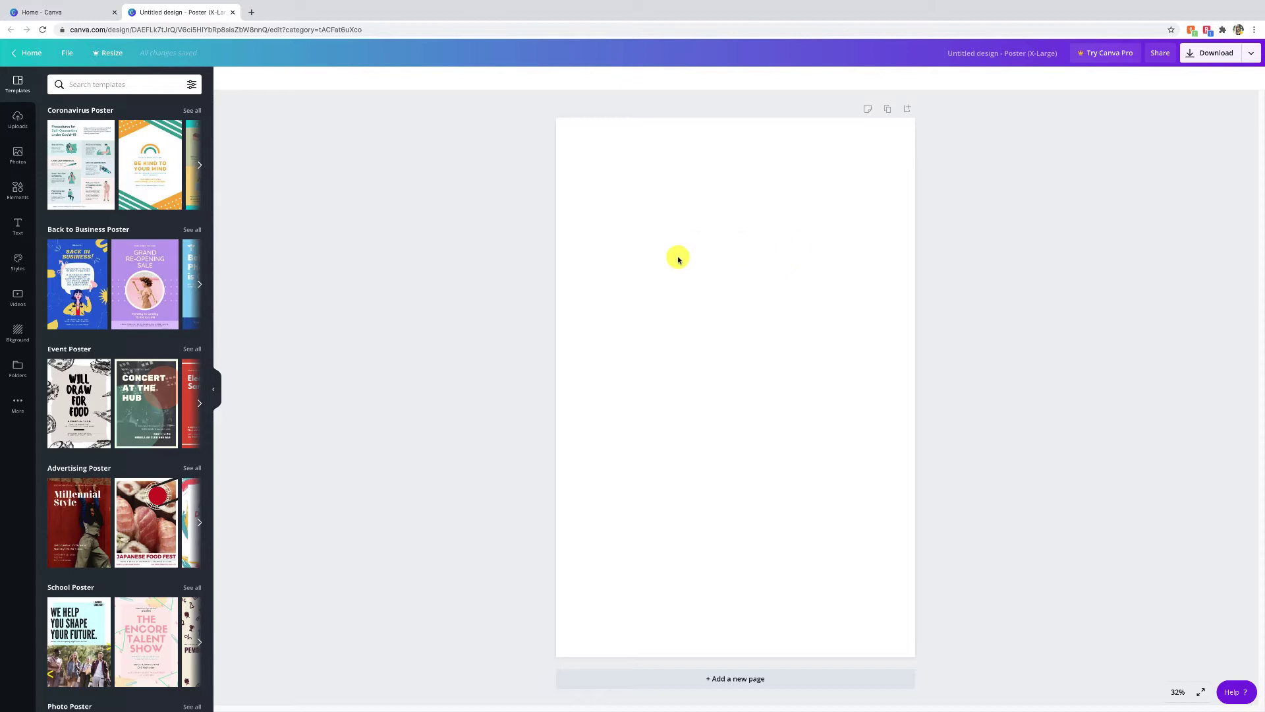
# - Find Grids in the Elements panel, show all of them and scroll through the layouts
pyautogui.click(17, 192)
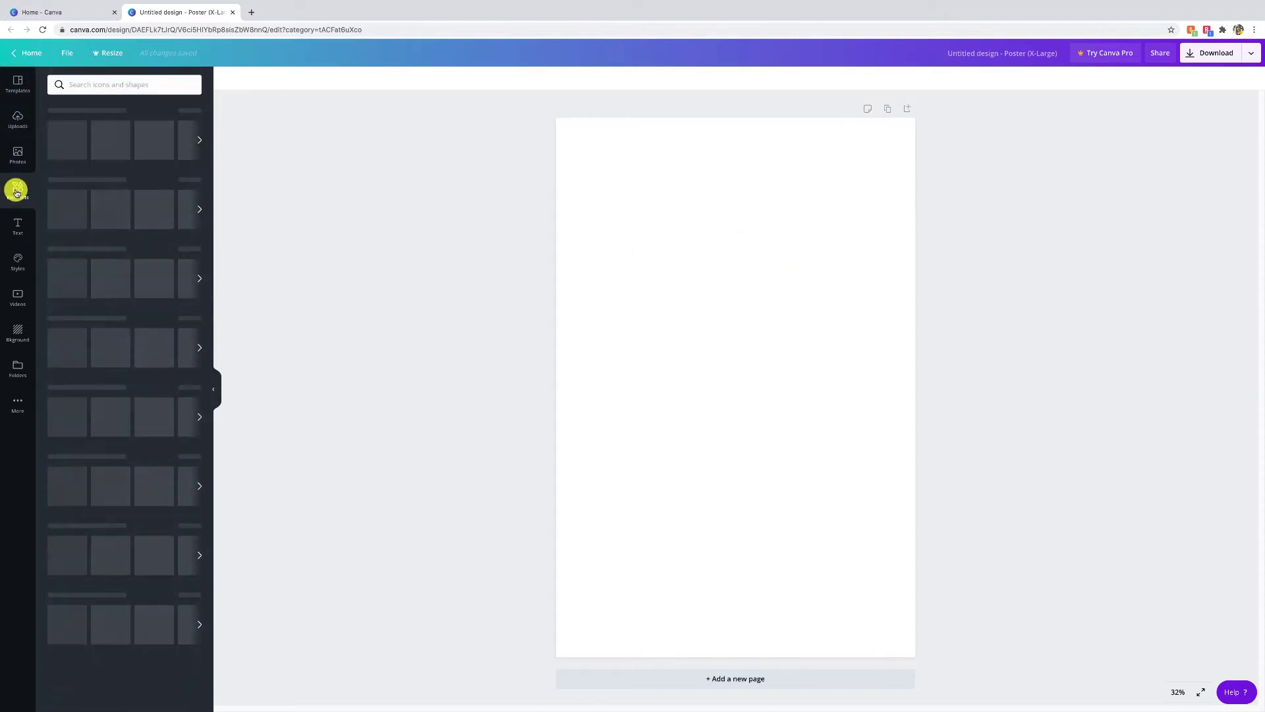
pyautogui.scroll(-3, 109, 358)
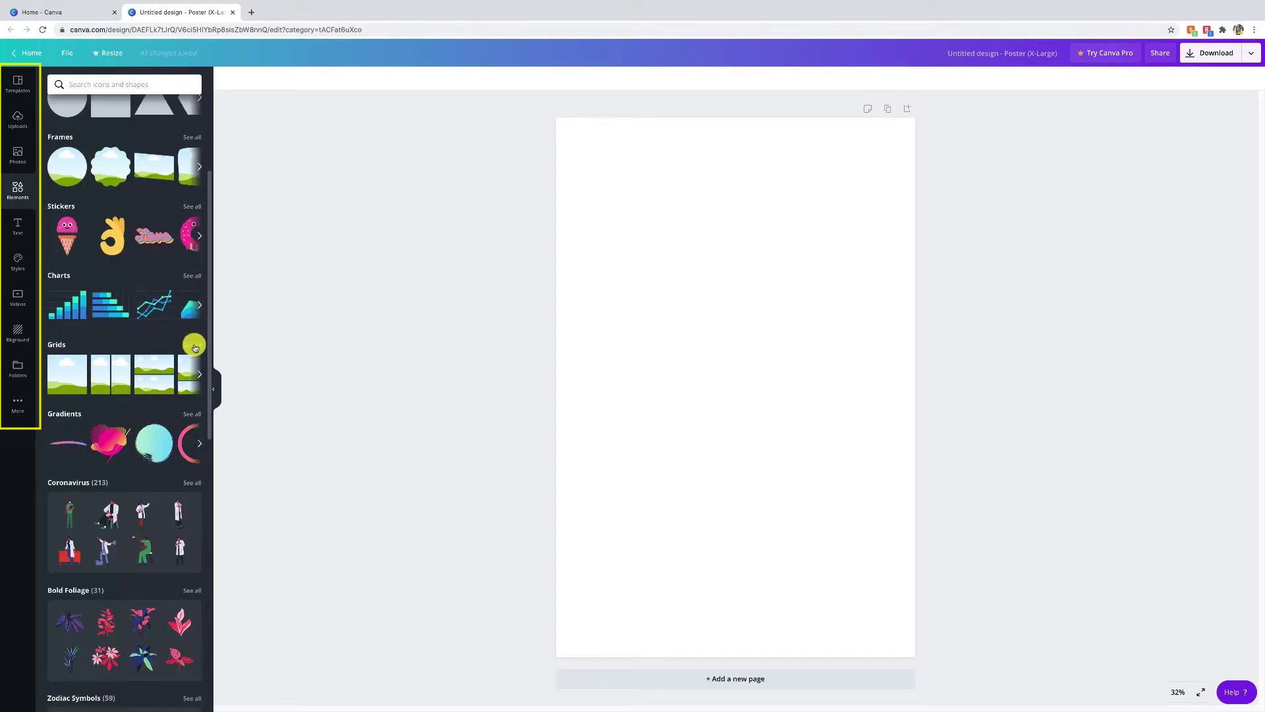
pyautogui.scroll(-9, 125, 507)
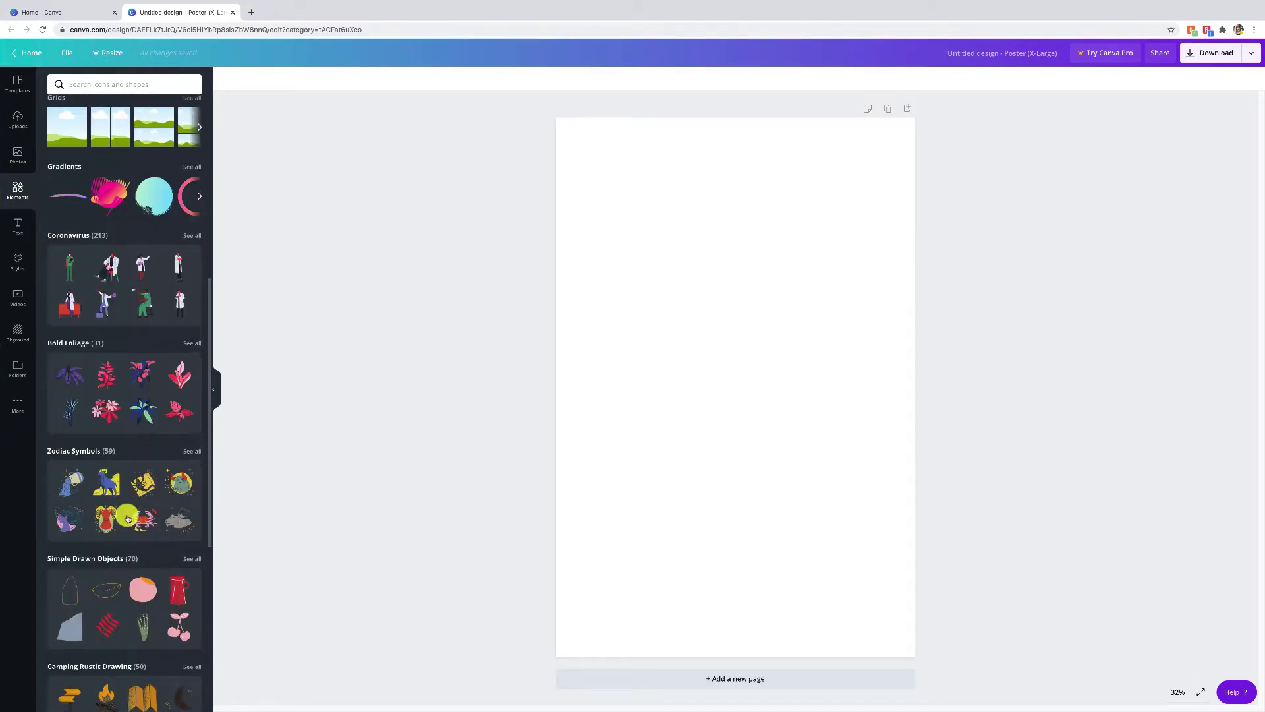
pyautogui.scroll(5, 102, 460)
pyautogui.scroll(6, 103, 459)
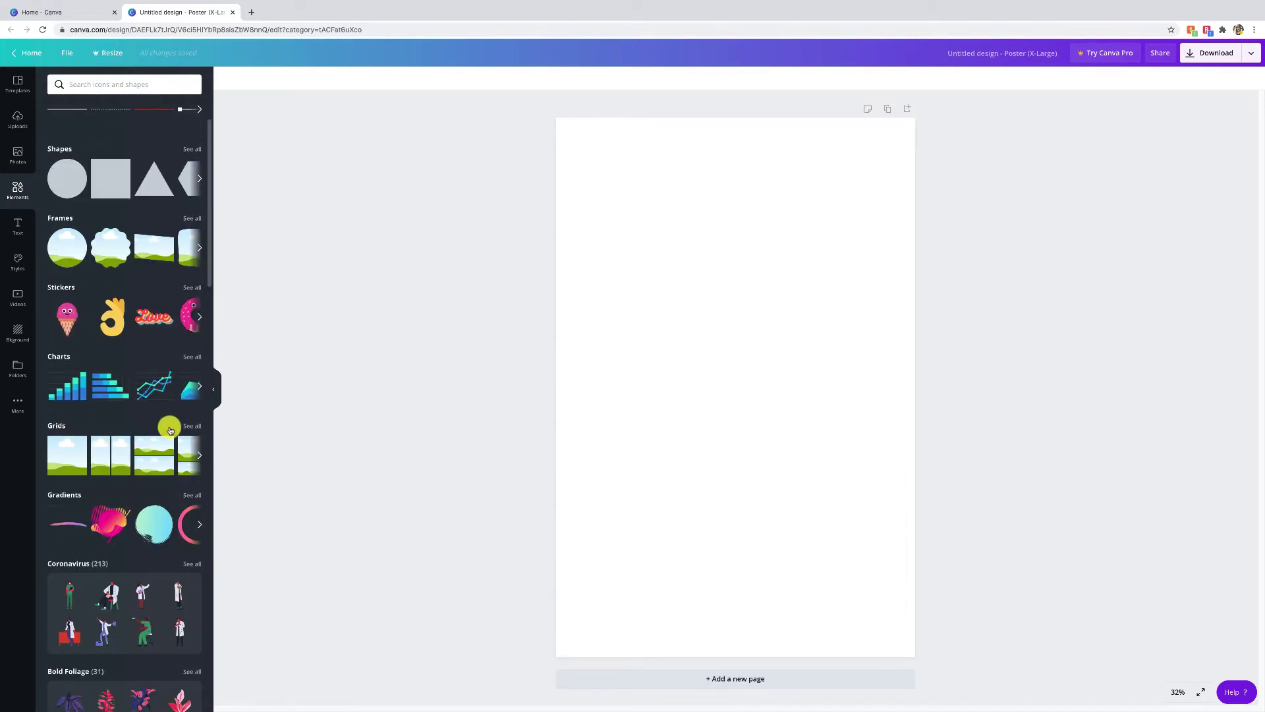
pyautogui.click(192, 426)
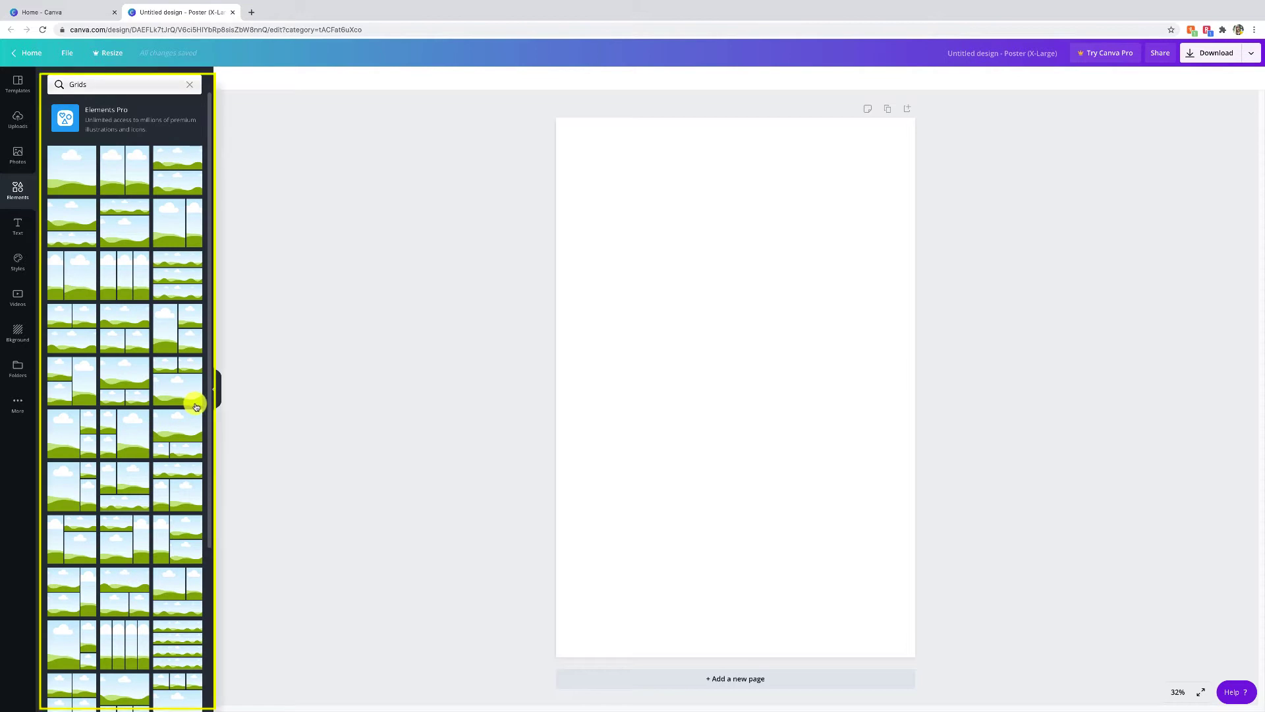
pyautogui.scroll(-4, 166, 436)
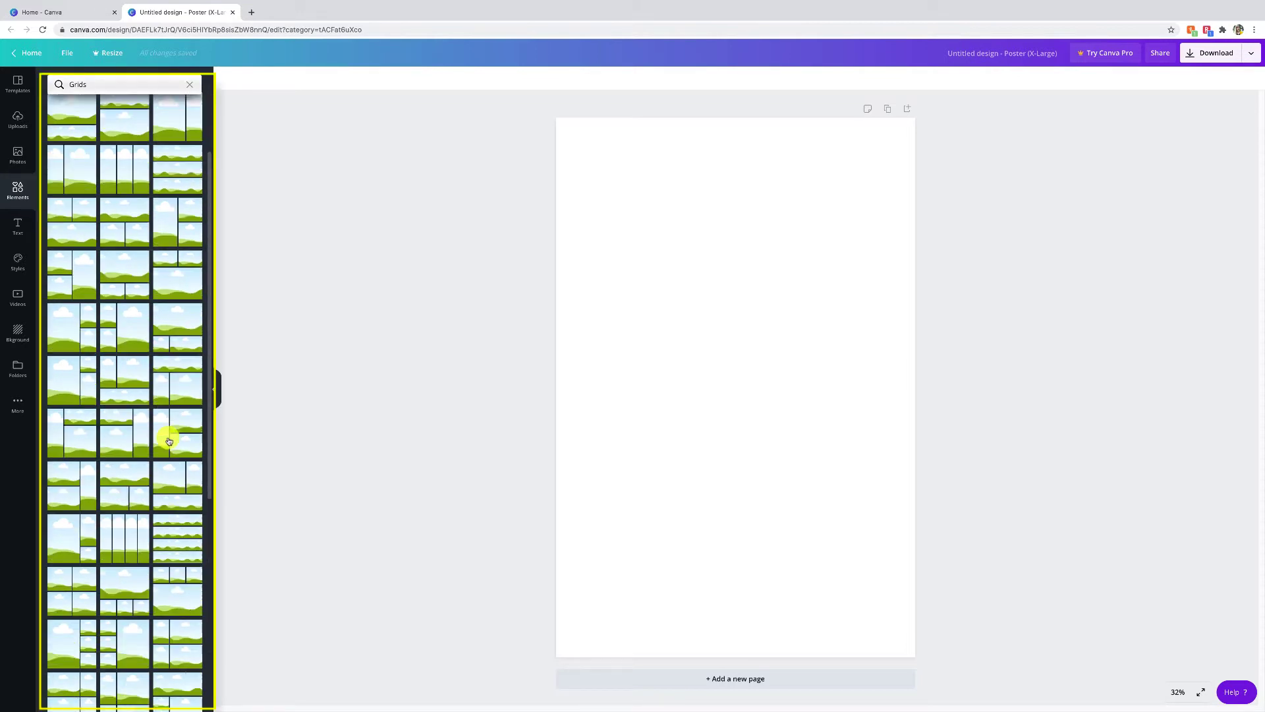
pyautogui.scroll(-3, 168, 436)
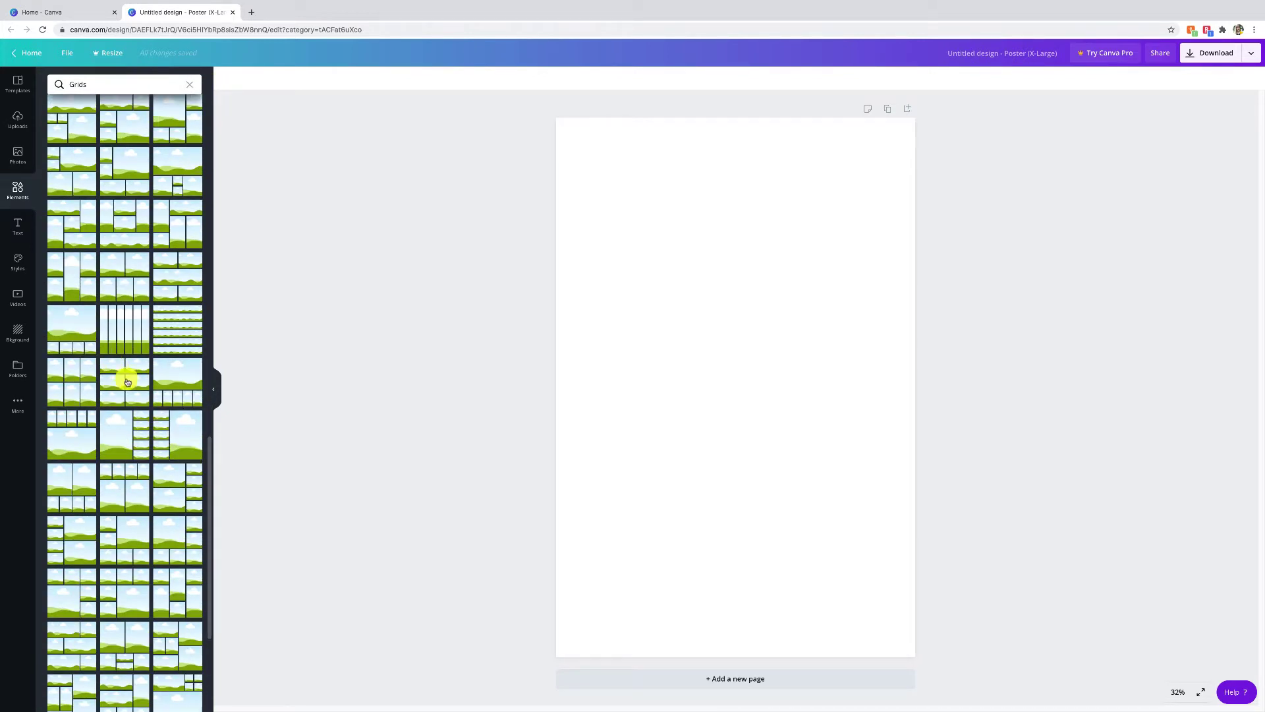
pyautogui.scroll(10, 125, 408)
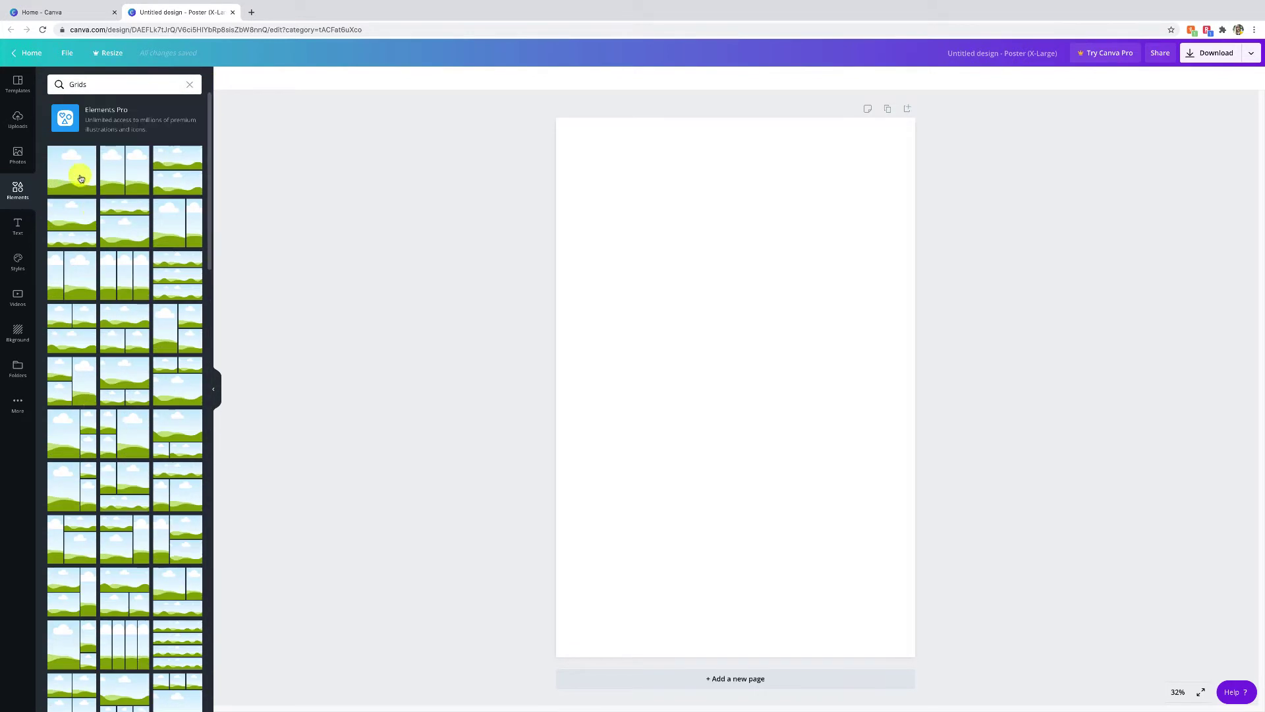
pyautogui.scroll(-15, 145, 310)
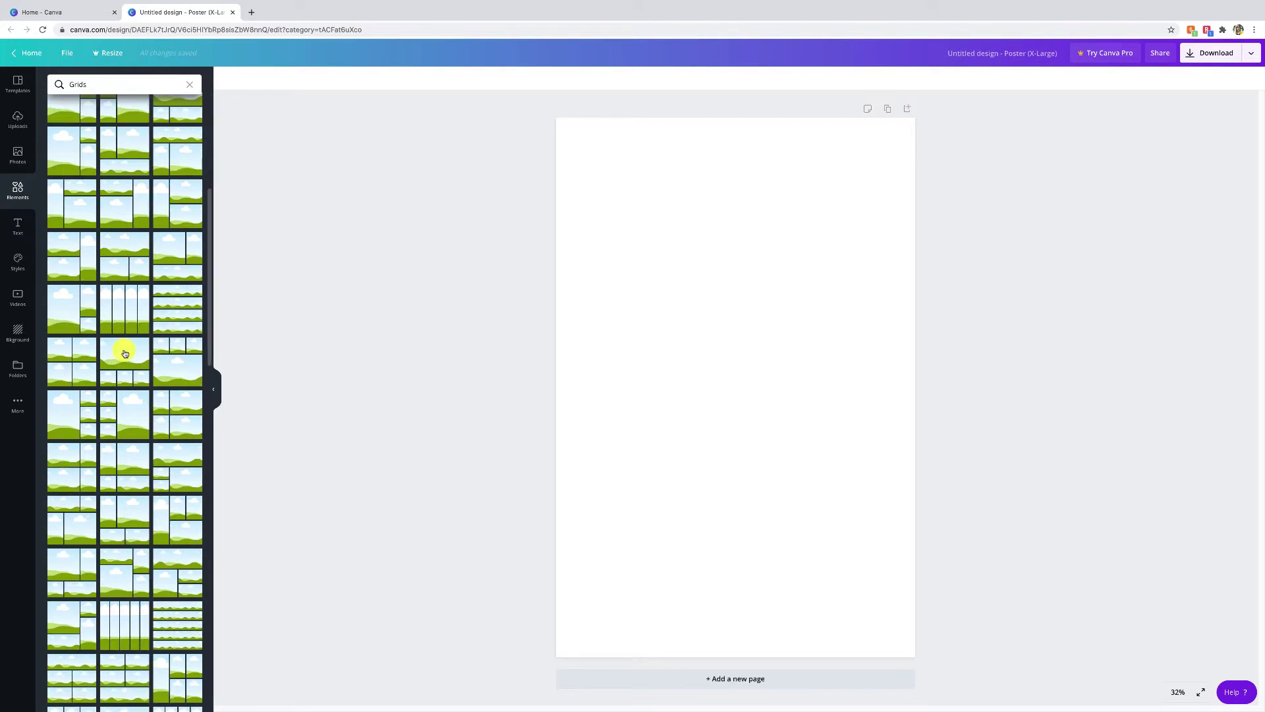
pyautogui.scroll(-3, 137, 366)
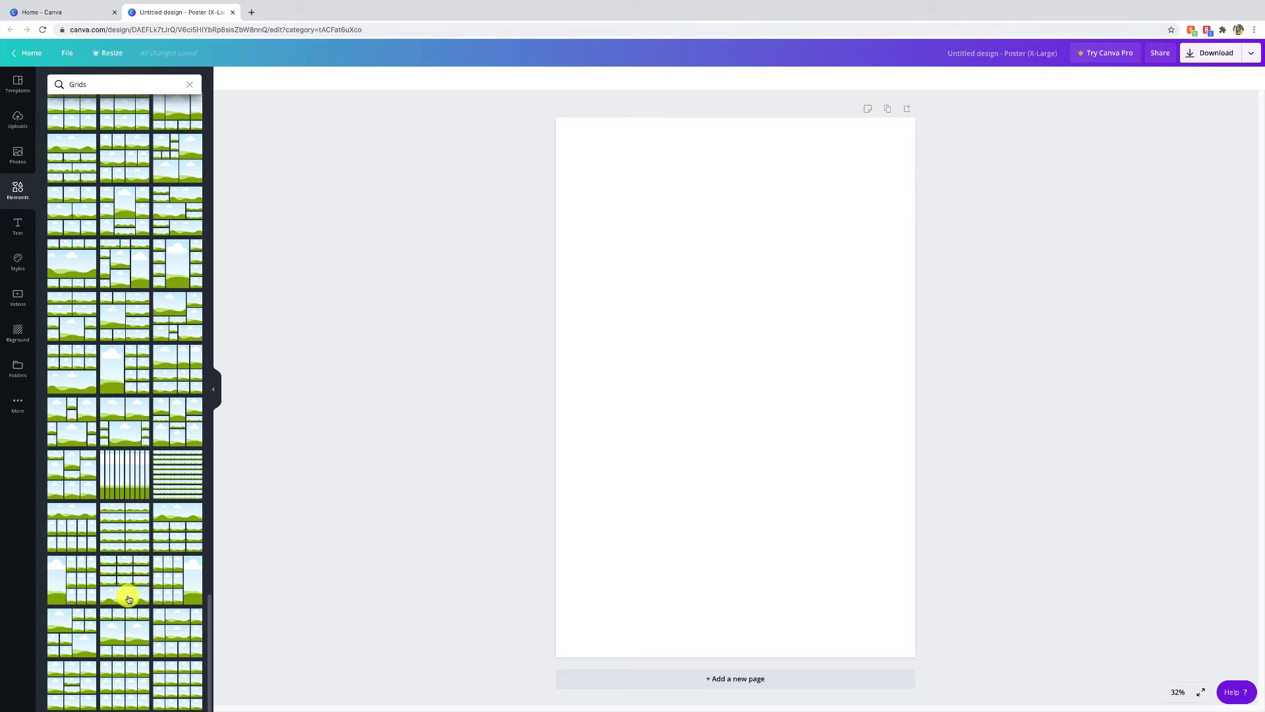
pyautogui.scroll(15, 130, 598)
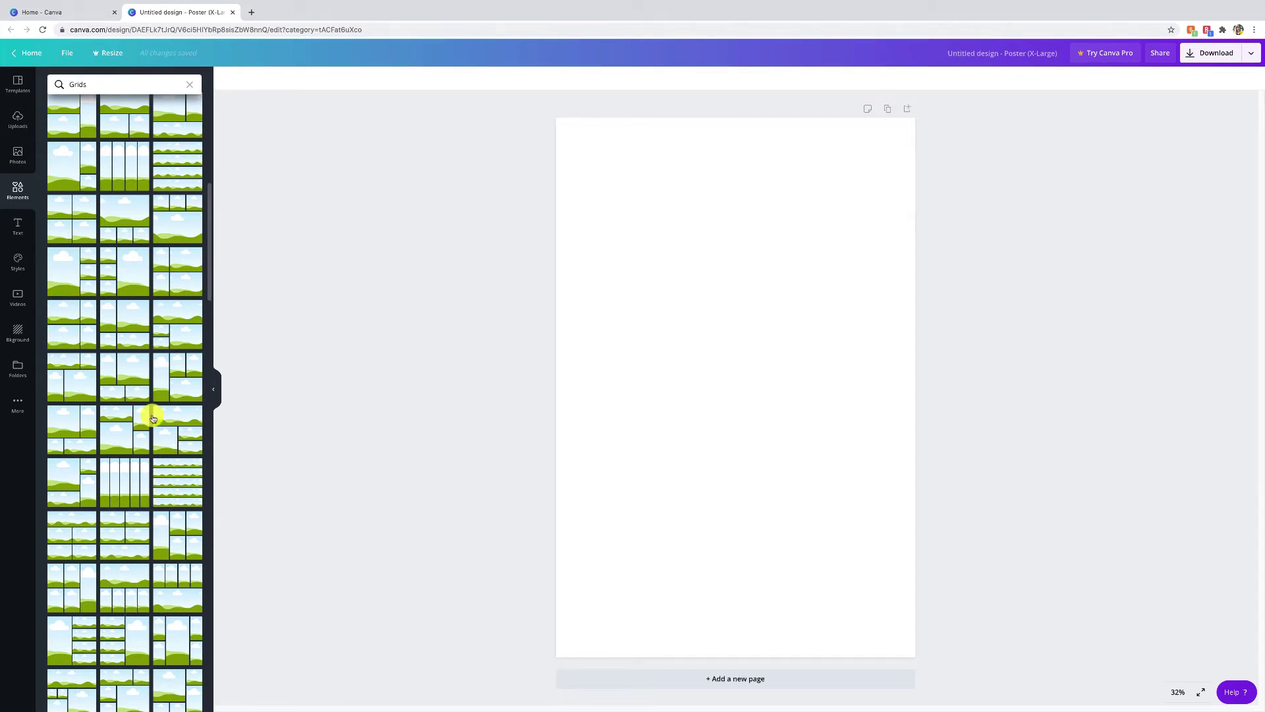
pyautogui.scroll(1, 135, 382)
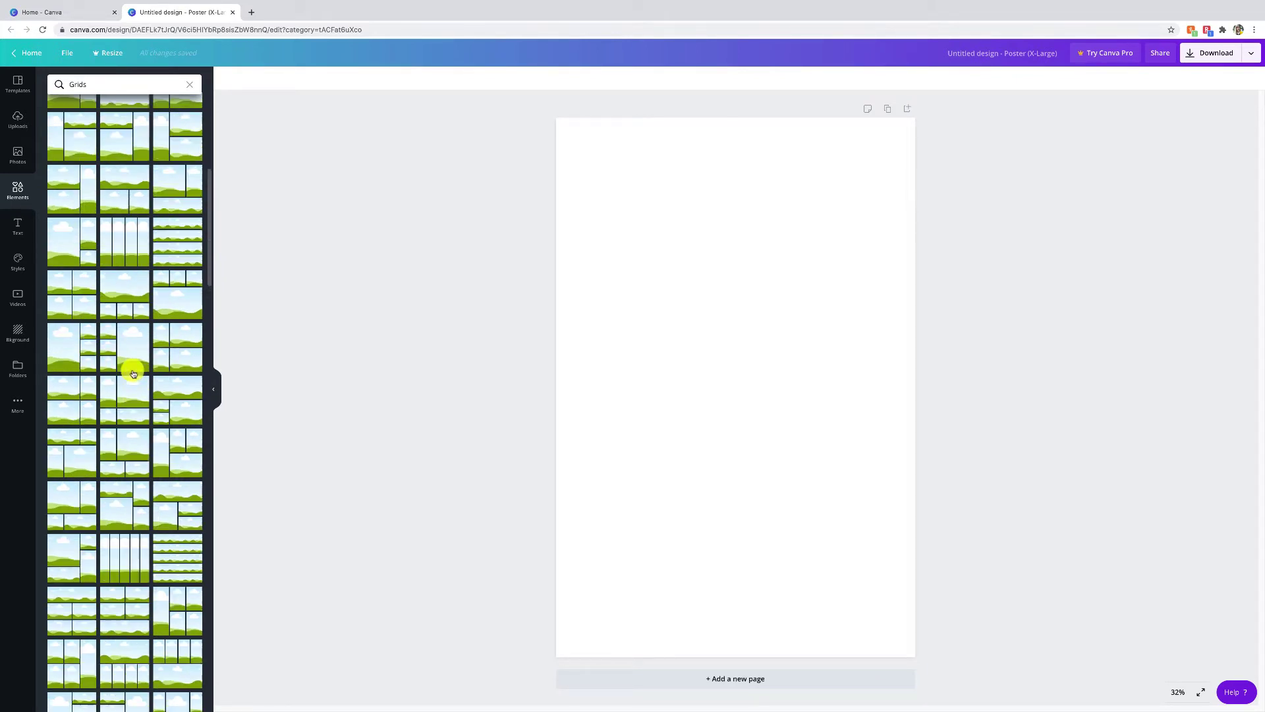
pyautogui.scroll(-1, 143, 364)
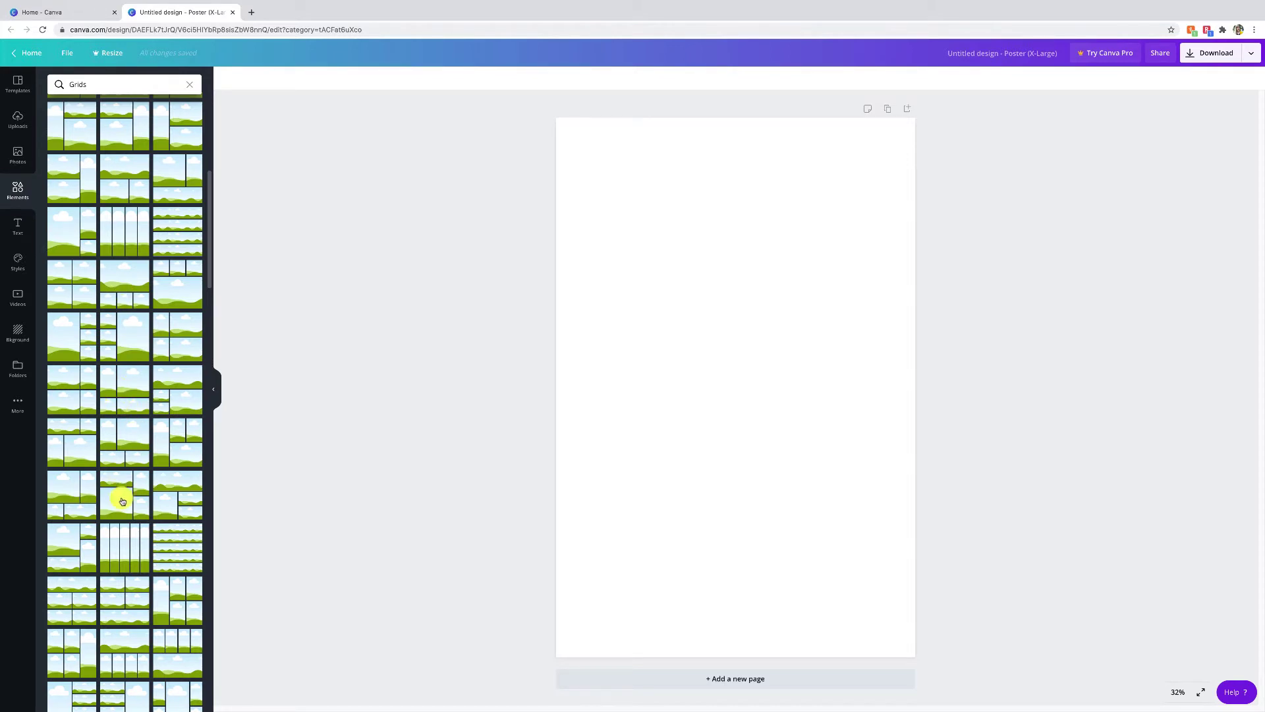
pyautogui.scroll(-3, 121, 507)
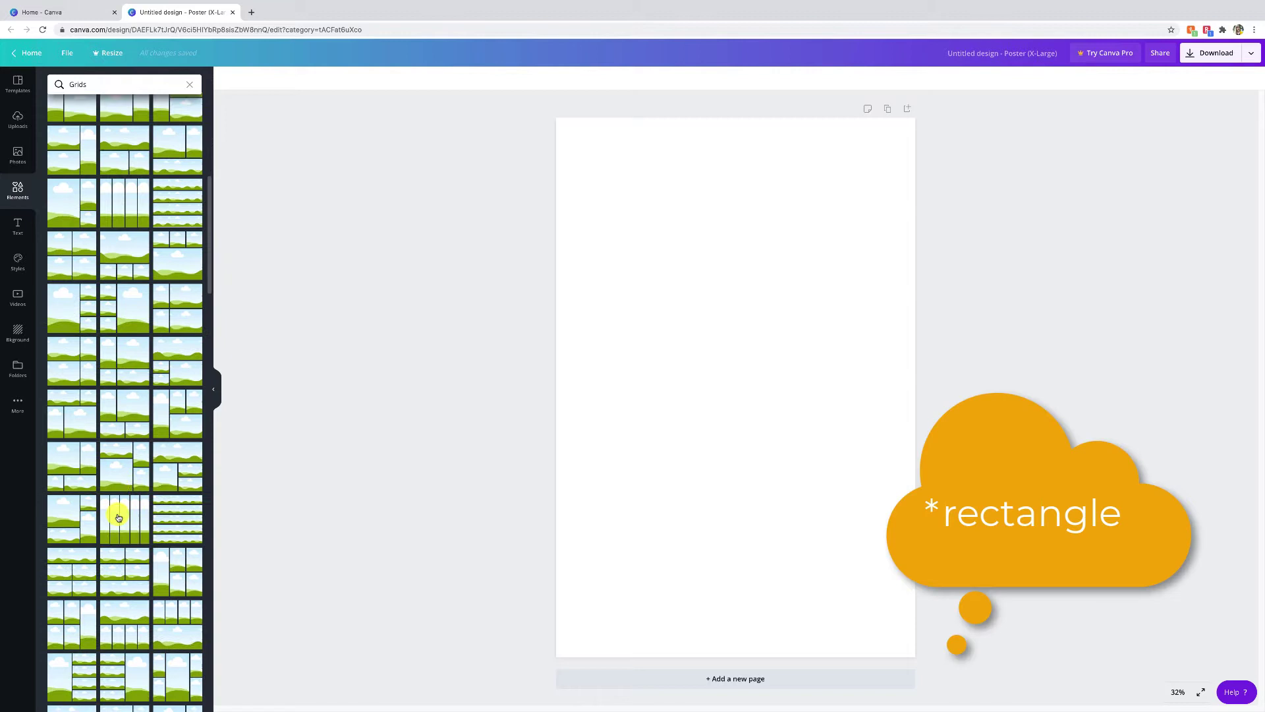
pyautogui.scroll(-3, 129, 521)
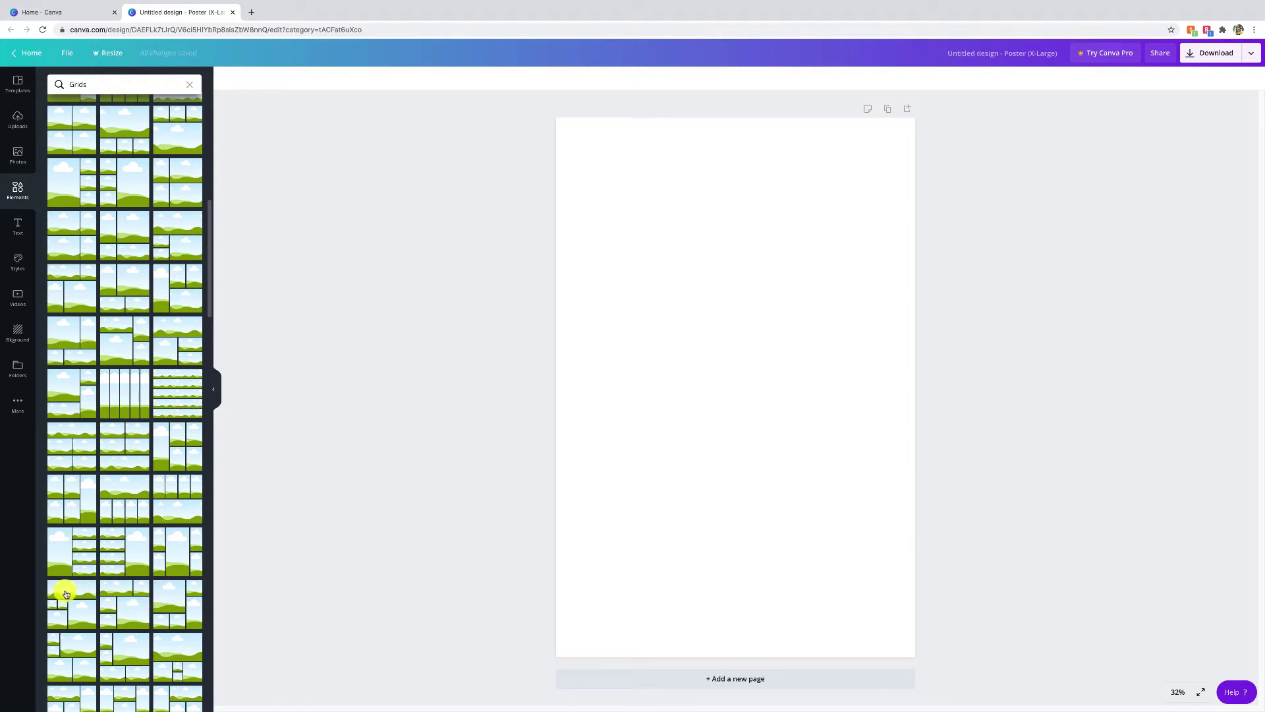
pyautogui.scroll(-1, 132, 592)
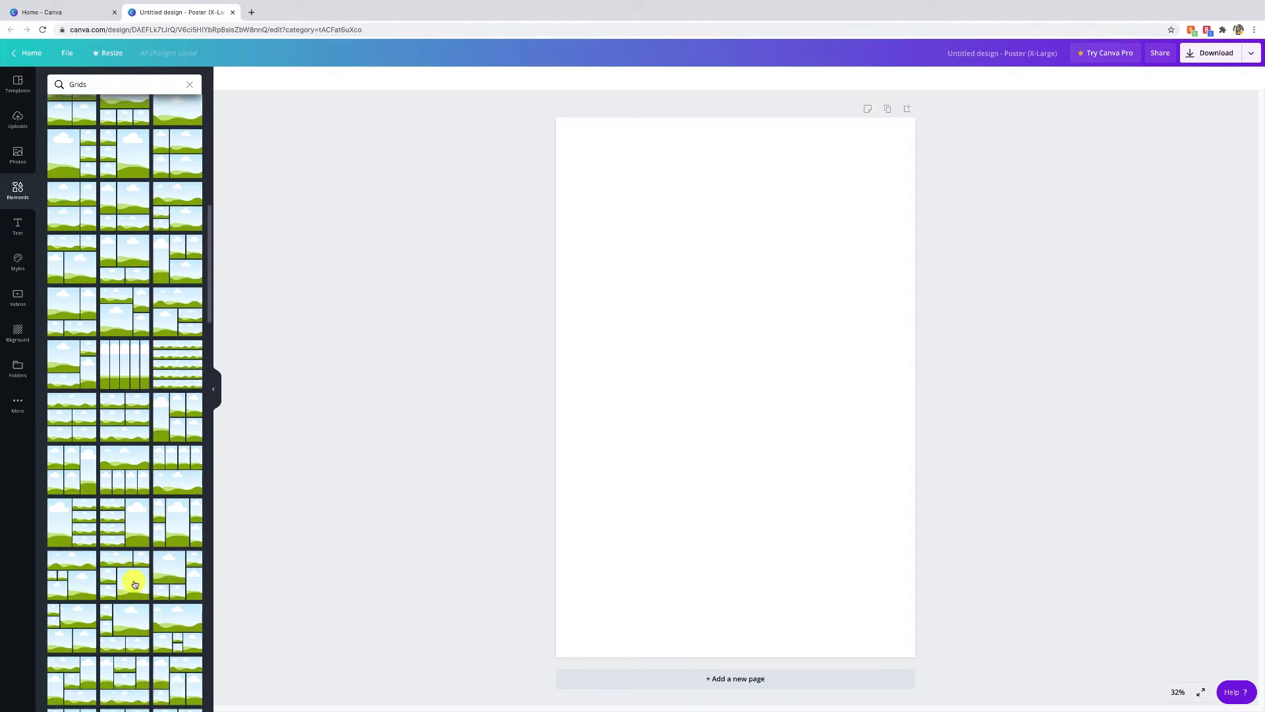
# - Add a five-cell grid layout to the poster, then place the uploaded roller-skate illustration on it
pyautogui.click(135, 584)
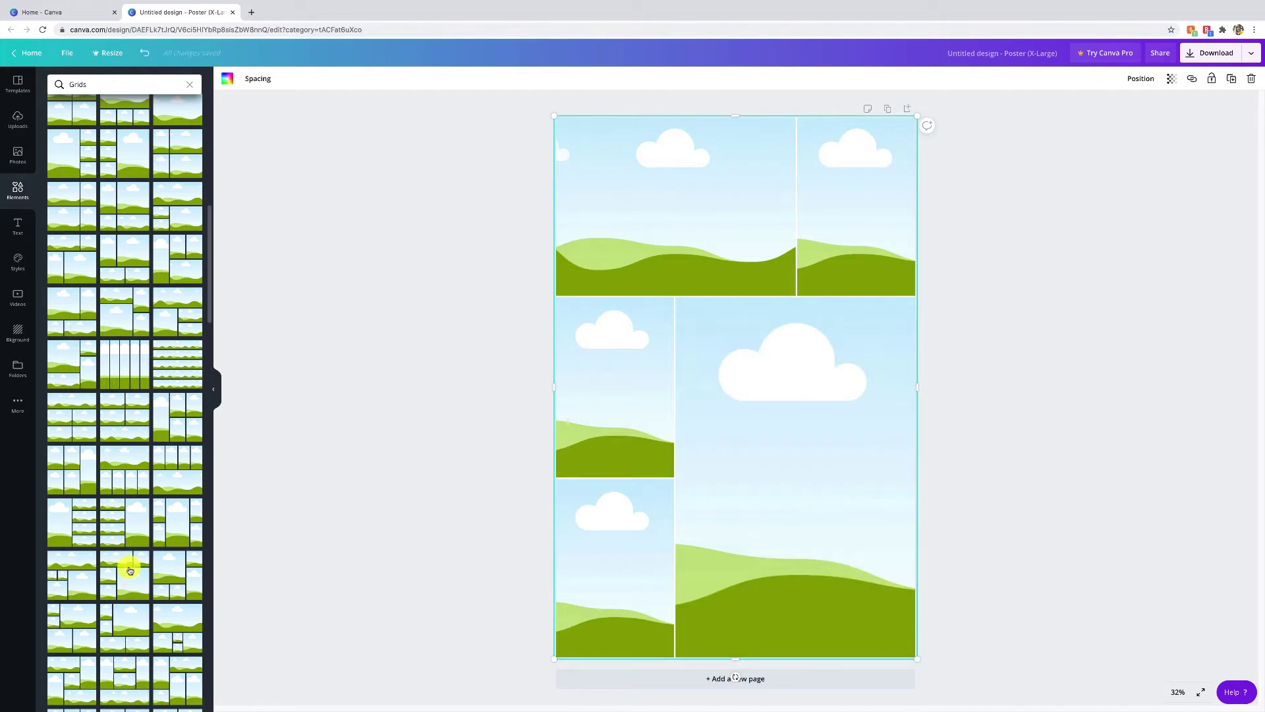
pyautogui.click(998, 423)
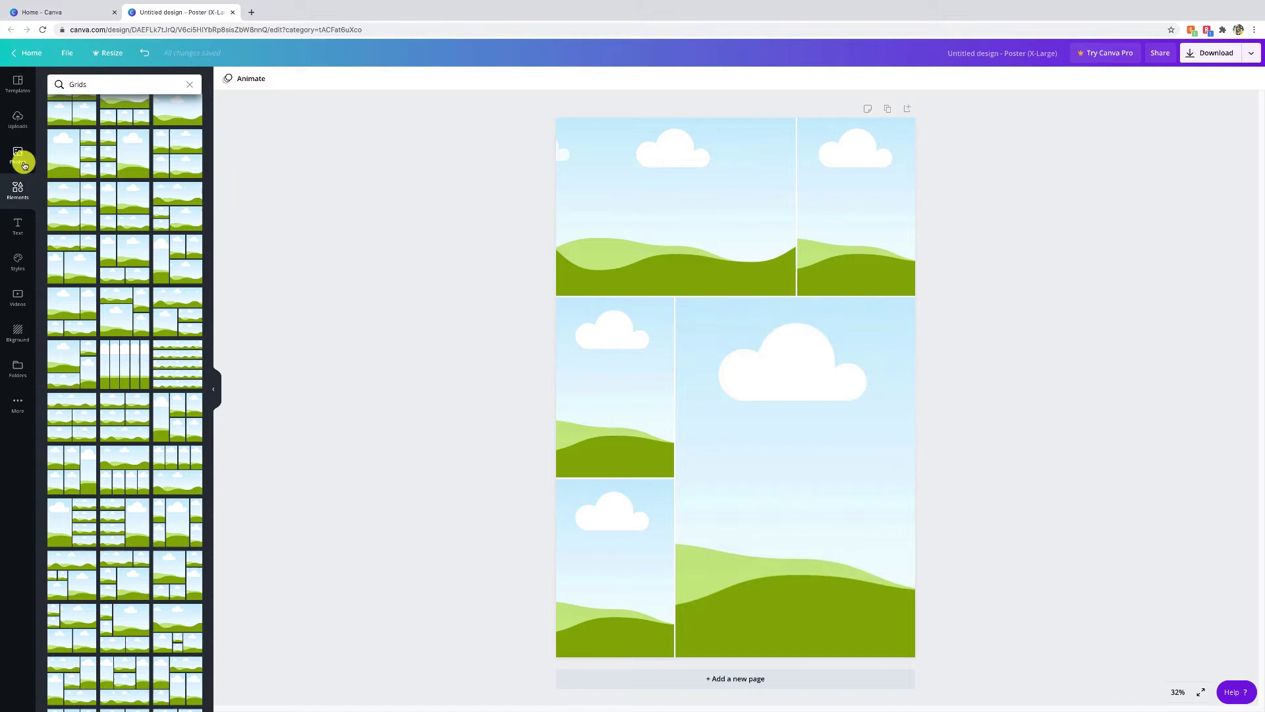
pyautogui.click(20, 158)
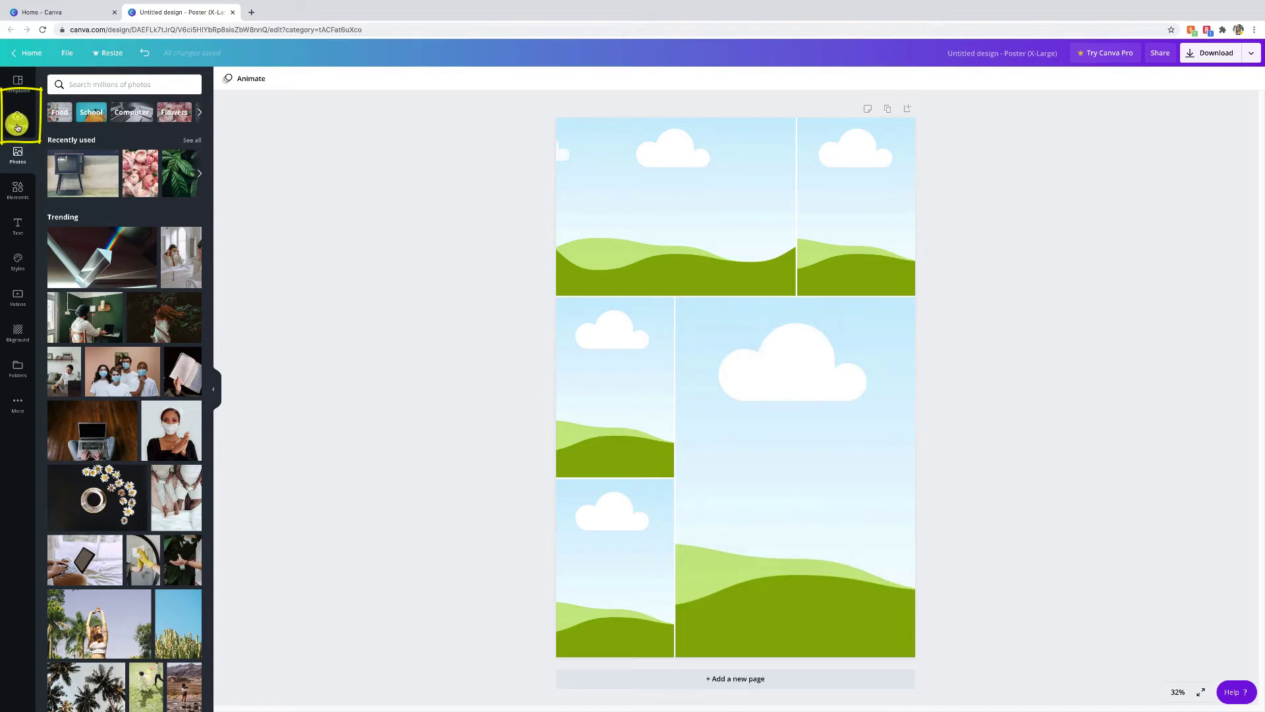
pyautogui.click(18, 125)
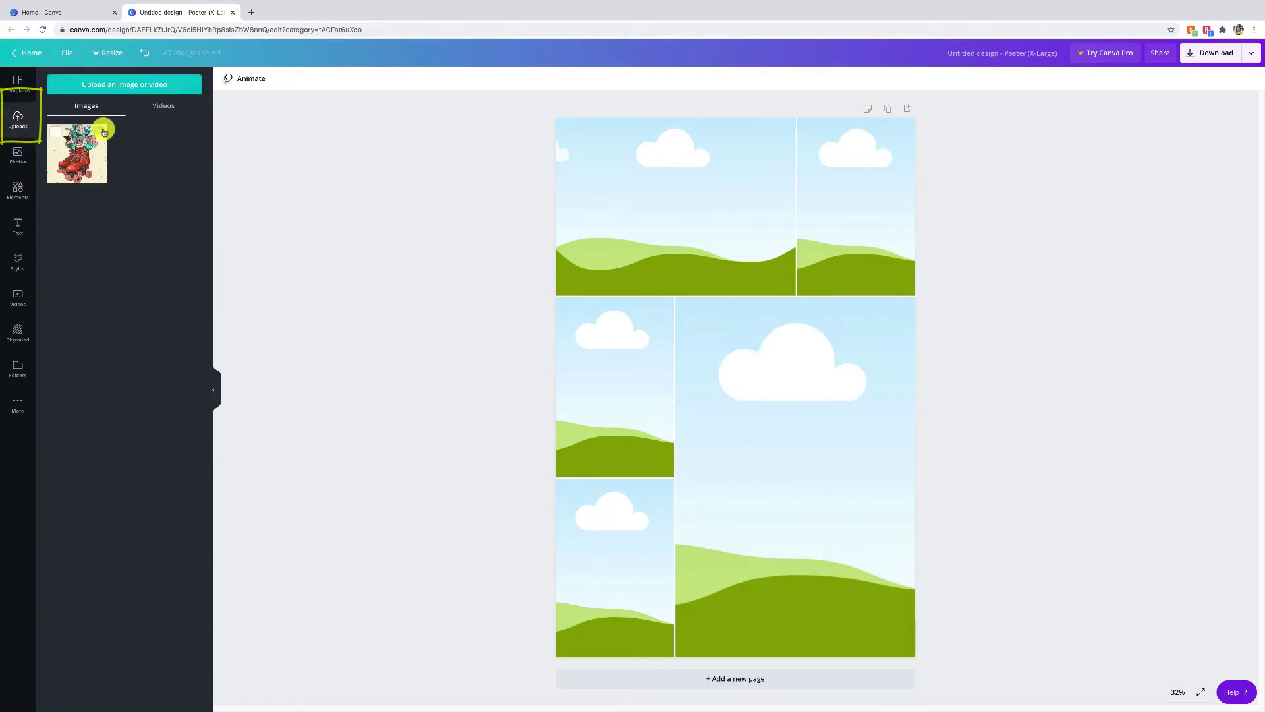
pyautogui.click(16, 156)
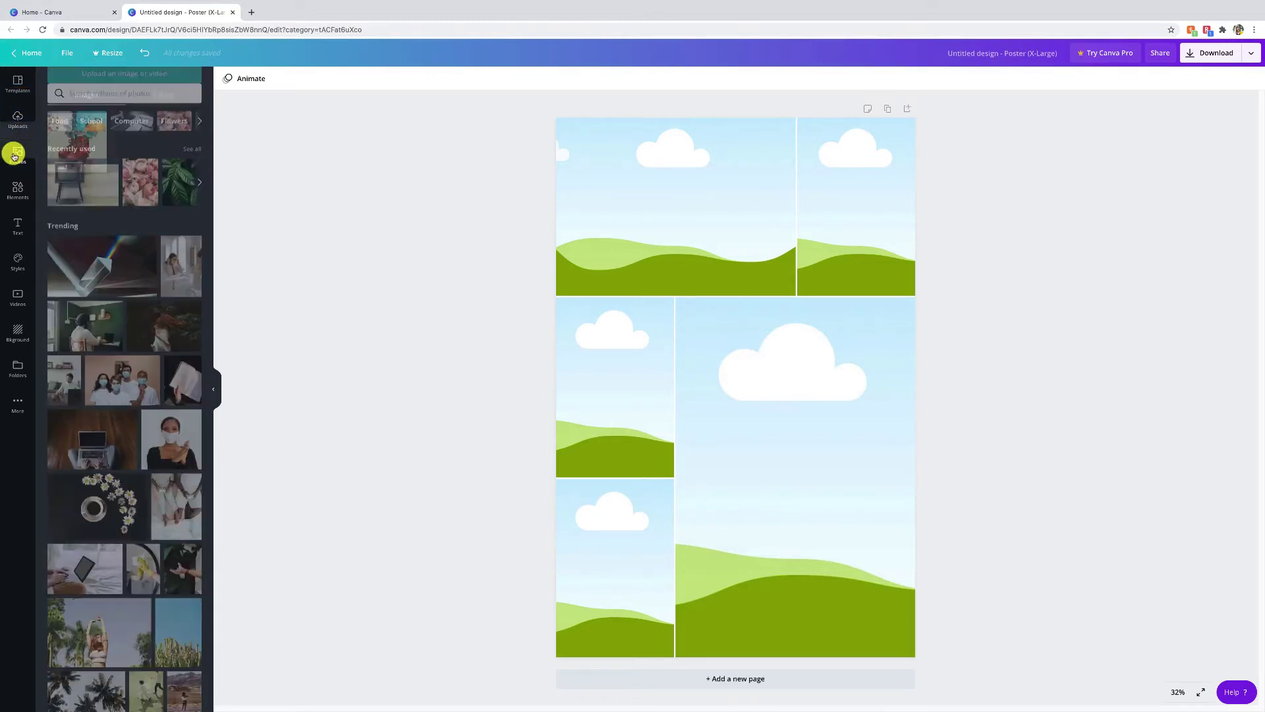
pyautogui.click(16, 122)
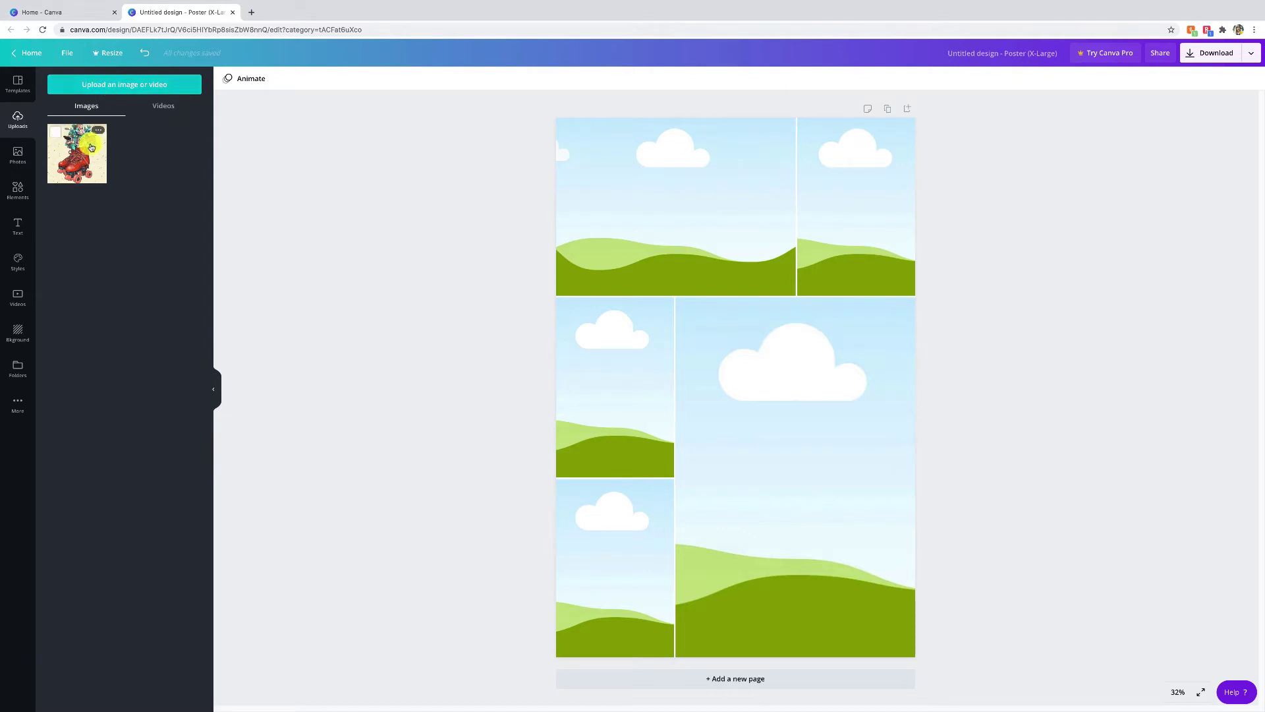
pyautogui.click(85, 149)
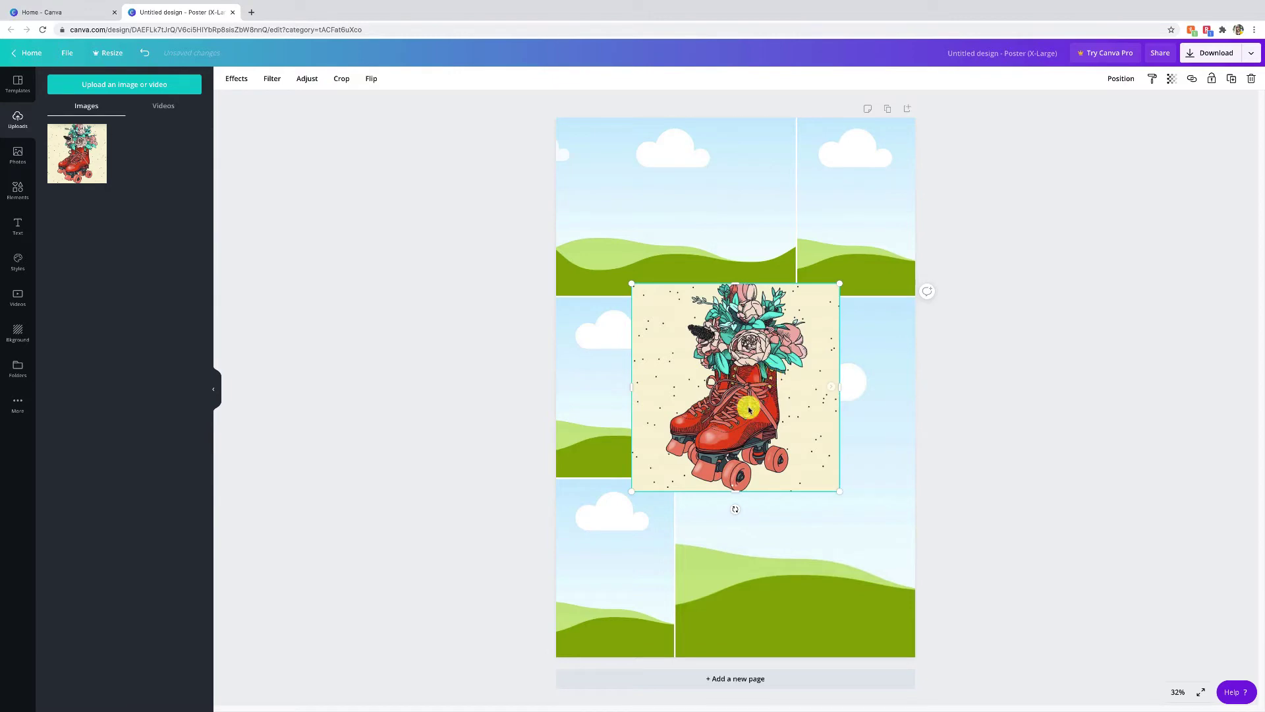
# - Drop the roller-skate illustration into the grid's large bottom-right cell
pyautogui.moveTo(743, 367); pyautogui.dragTo(813, 456)
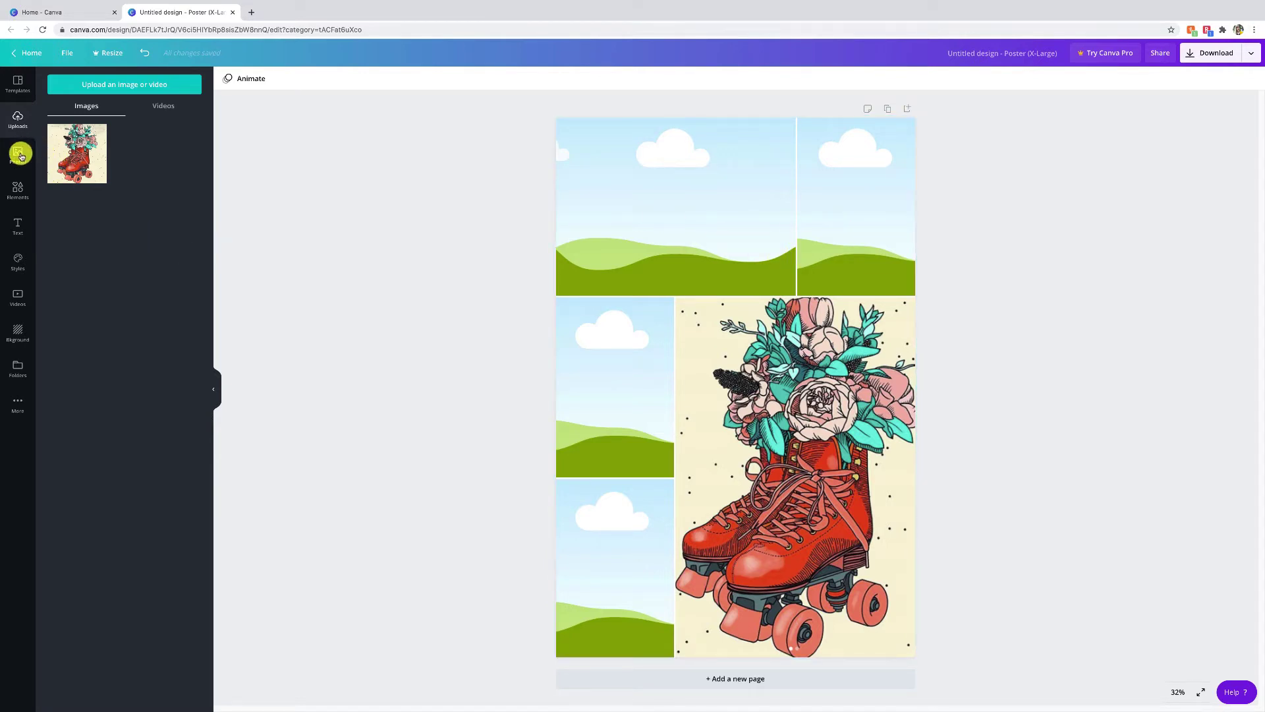
pyautogui.click(17, 156)
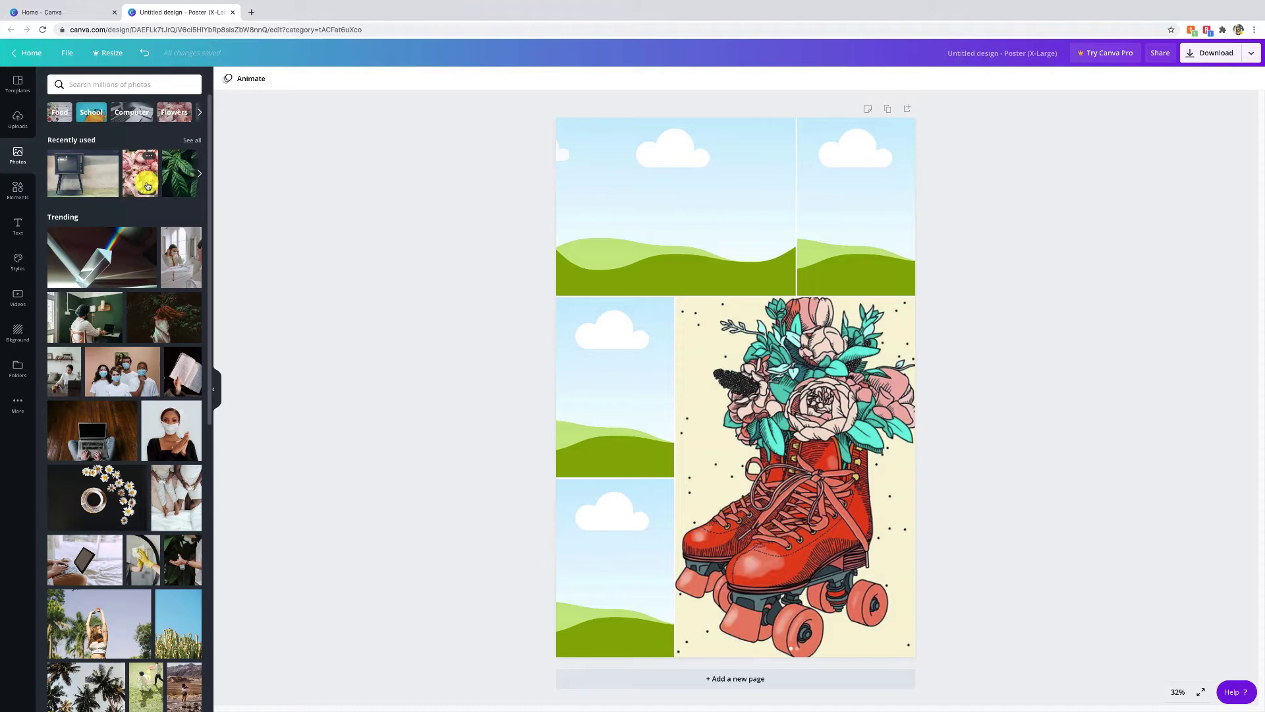
# - Put the pink rose photo in the top-left grid cell and shift the roses down inside it
pyautogui.click(147, 187)
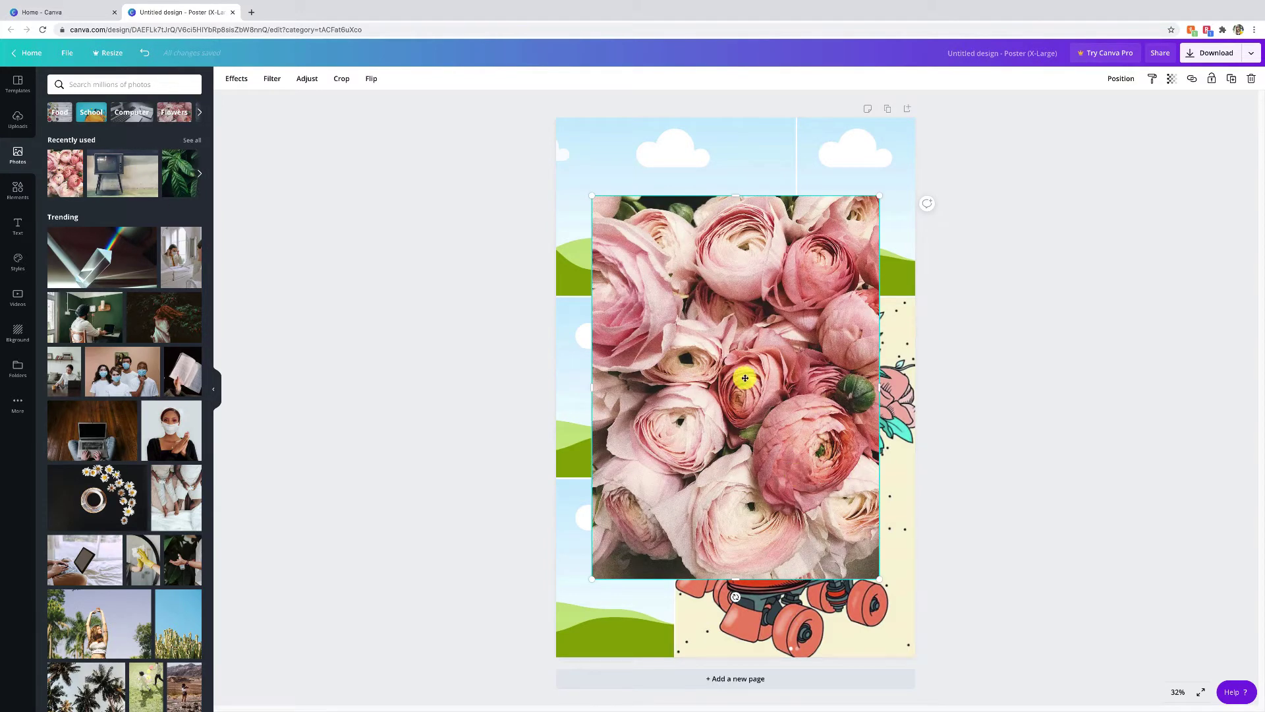
pyautogui.moveTo(745, 378); pyautogui.dragTo(614, 377)
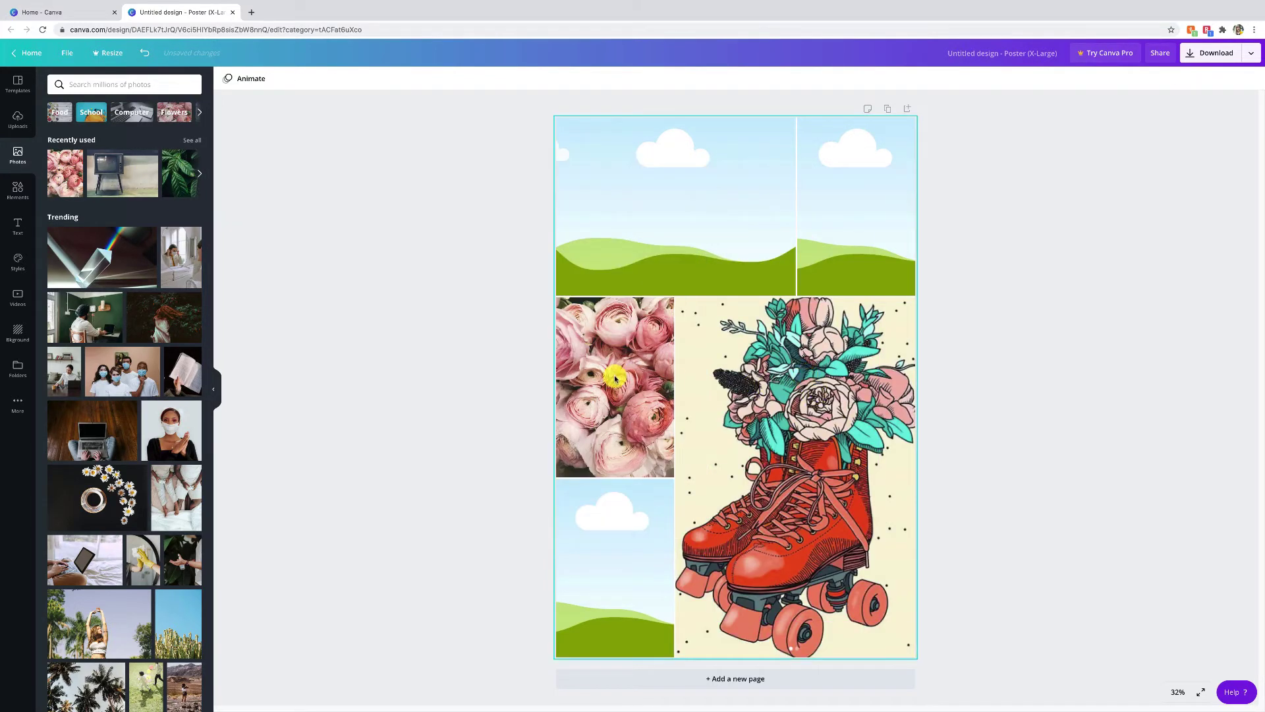
pyautogui.hotkey('ctrl', 'z')
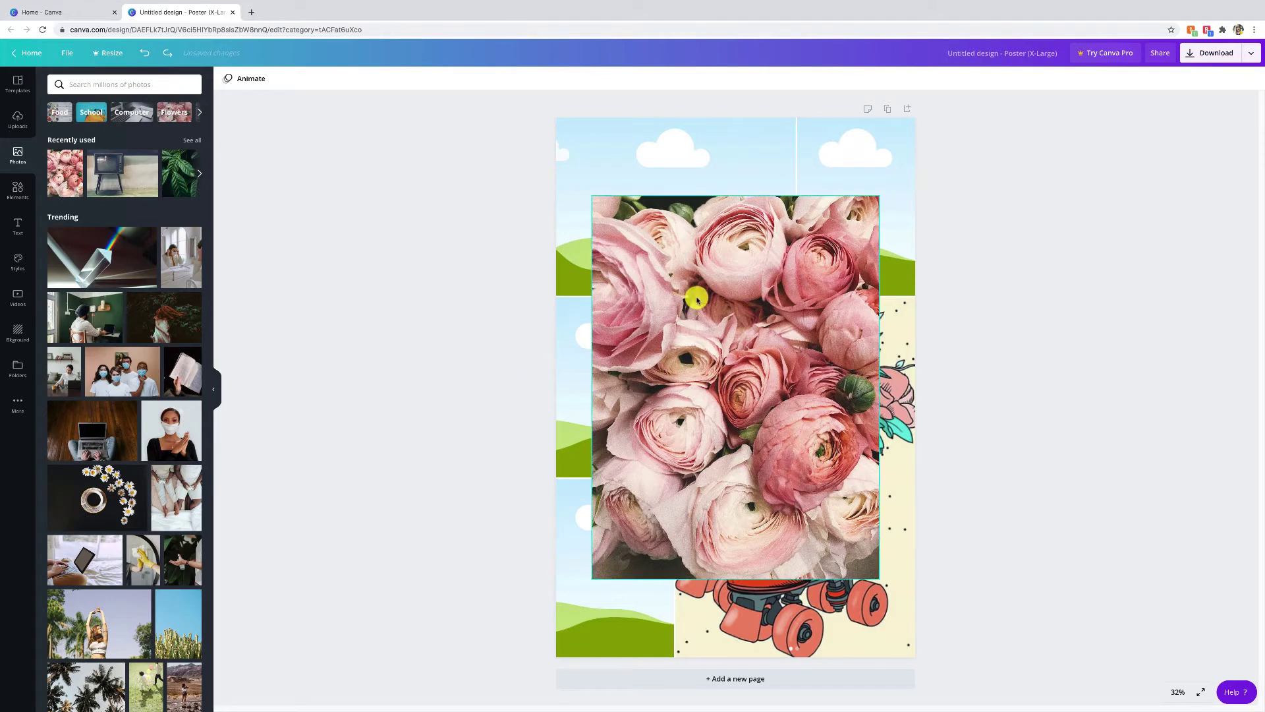
pyautogui.moveTo(692, 311); pyautogui.dragTo(753, 211)
pyautogui.doubleClick(746, 214)
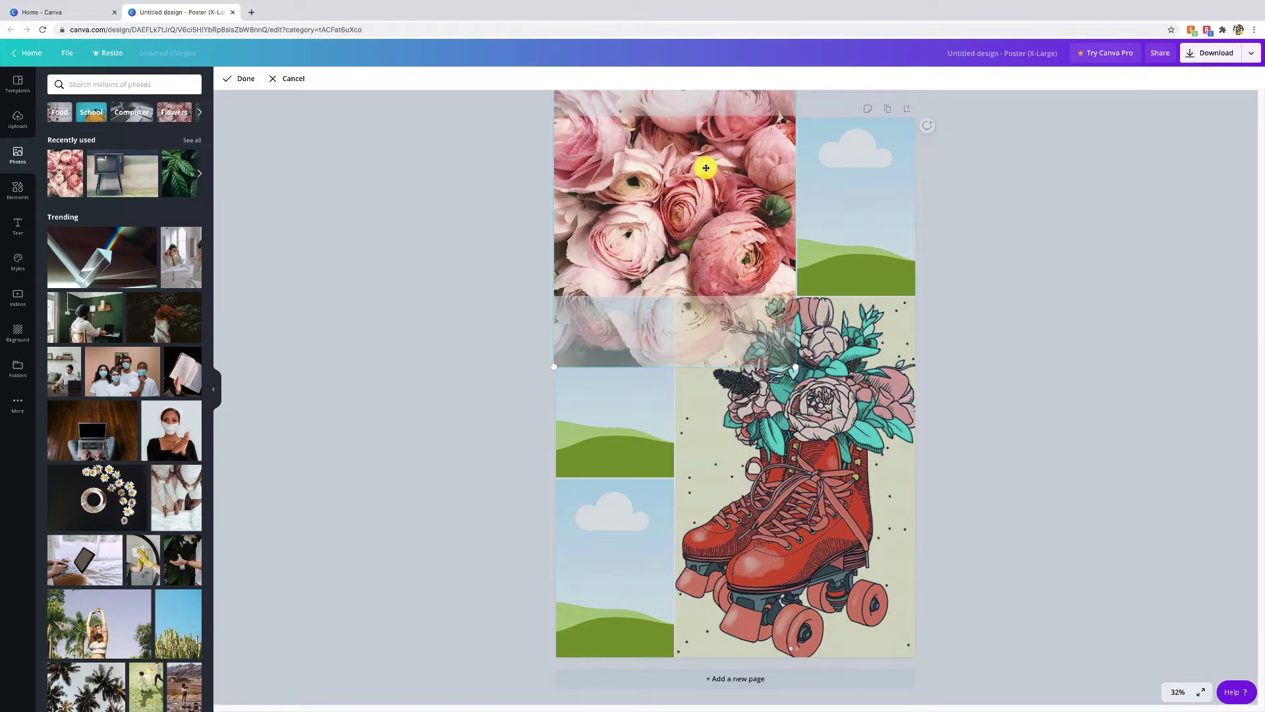
pyautogui.moveTo(706, 167); pyautogui.dragTo(717, 230)
pyautogui.click(988, 314)
# - Nudge the roller-skate image within its bottom-right frame, then select the whole collage grid
pyautogui.click(687, 194)
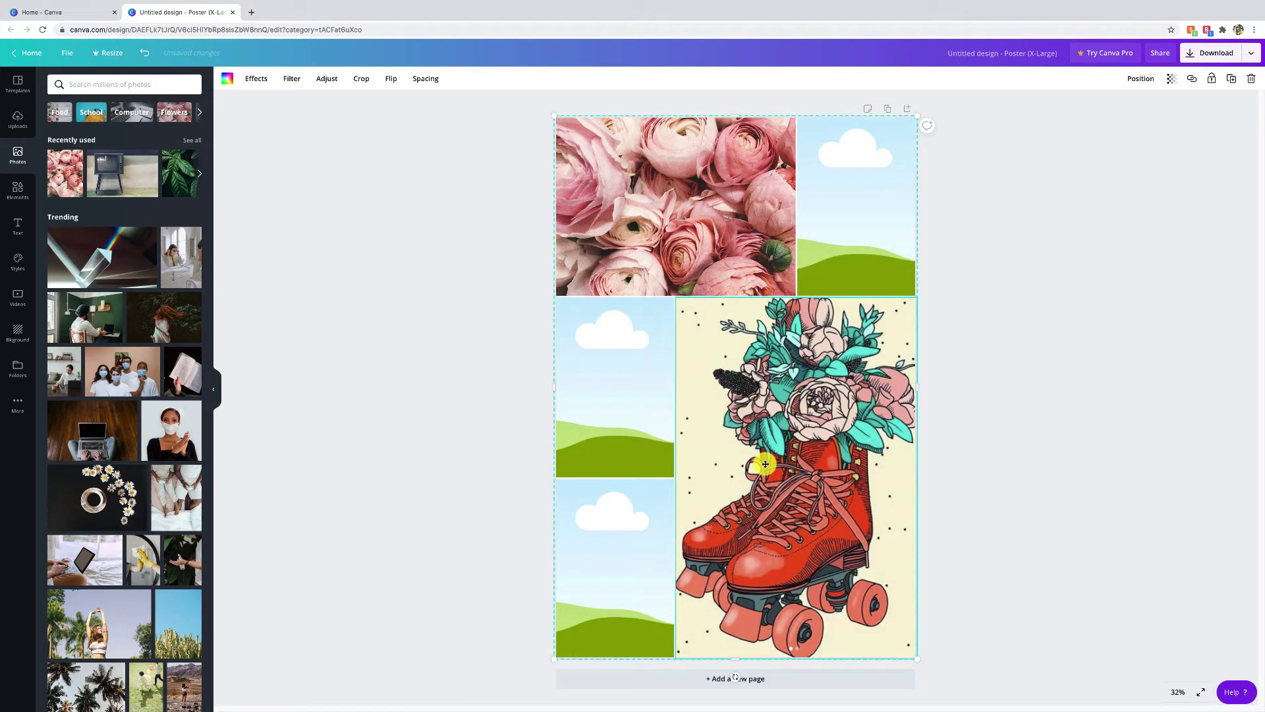
pyautogui.doubleClick(821, 463)
pyautogui.moveTo(820, 462)
pyautogui.mouseDown()
pyautogui.moveTo(787, 461)
pyautogui.moveTo(817, 459)
pyautogui.mouseUp()
pyautogui.click(1088, 409)
pyautogui.click(1089, 409)
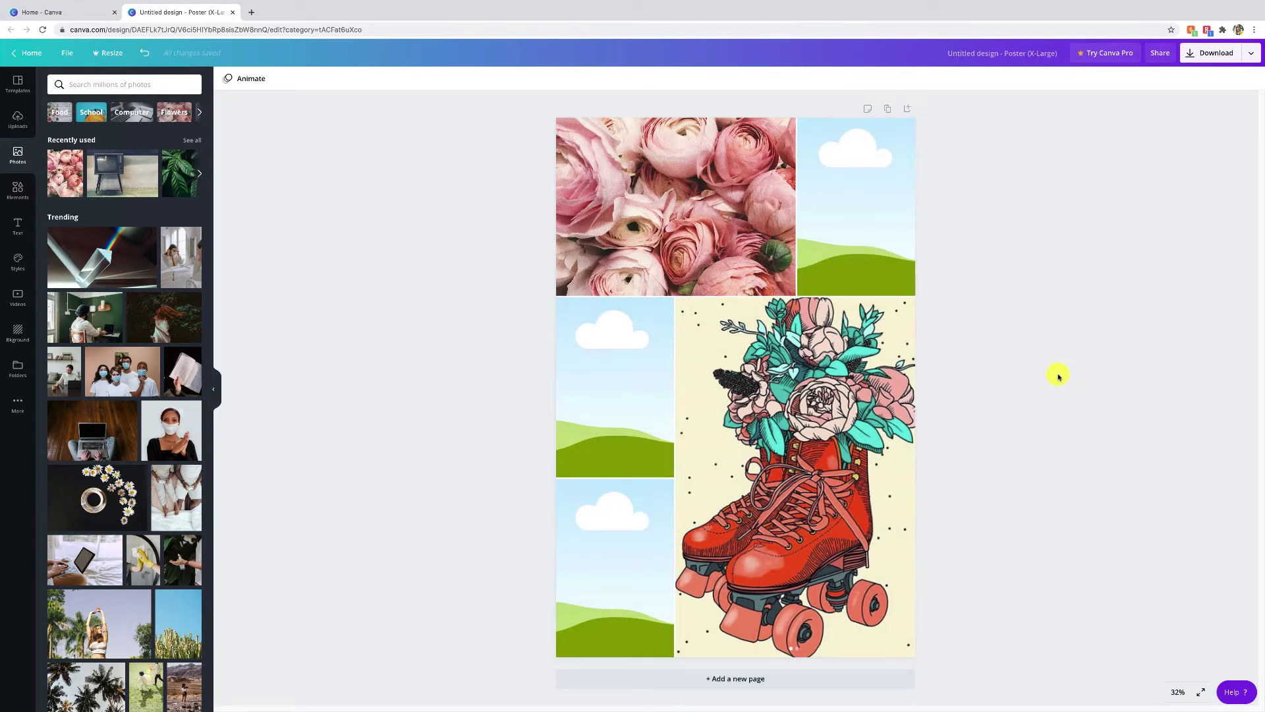
pyautogui.click(855, 287)
pyautogui.click(578, 153)
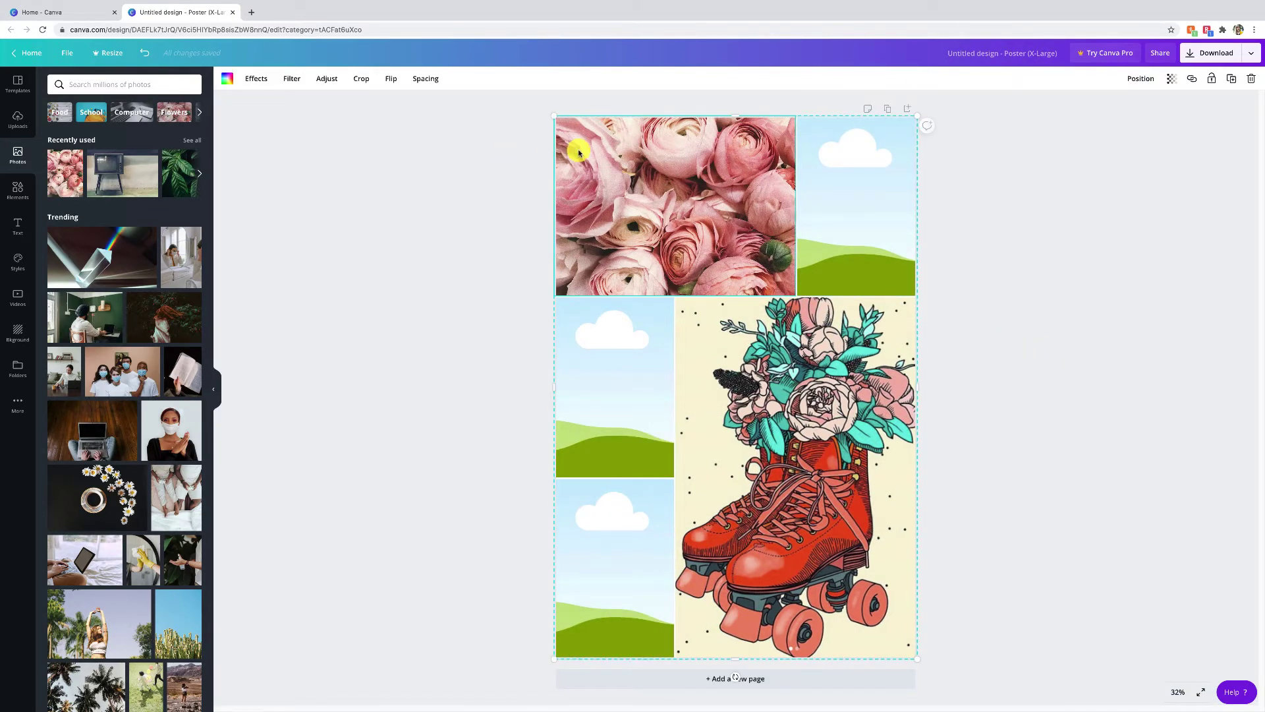
pyautogui.click(860, 138)
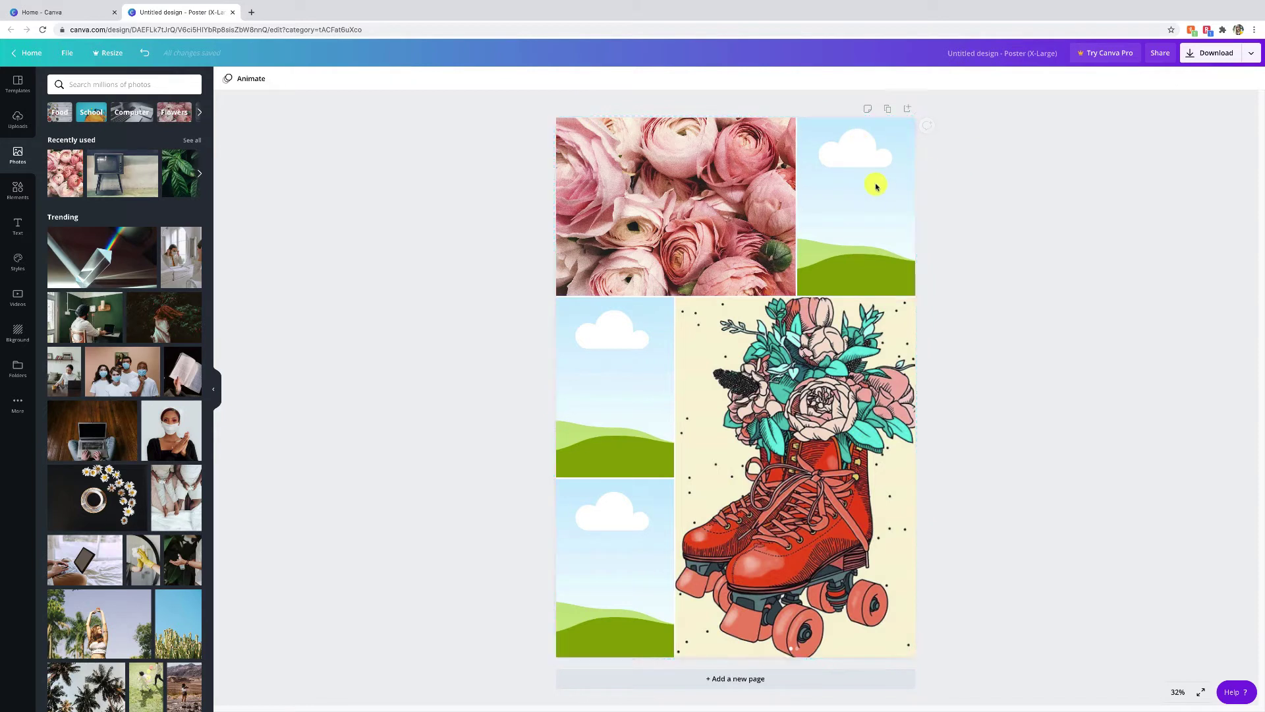
# - Drag the Grid spacing slider down to 0 so the collage cells sit flush
pyautogui.click(258, 79)
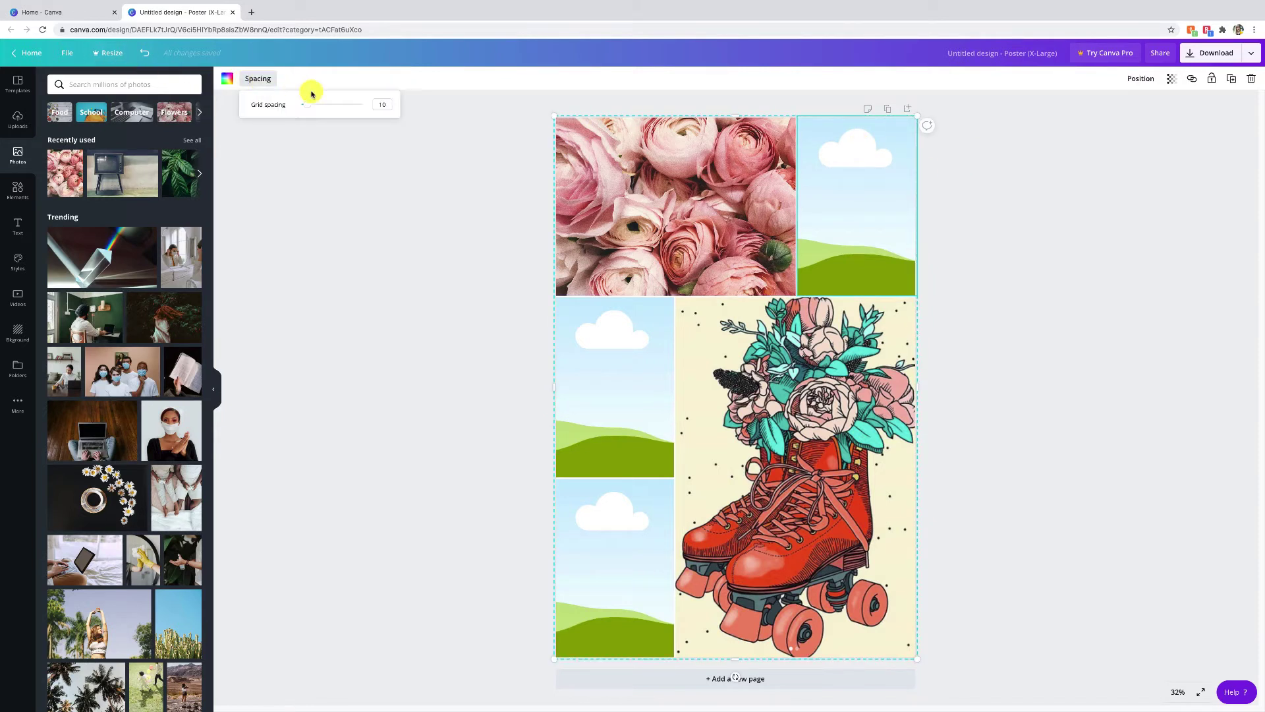
pyautogui.moveTo(309, 104); pyautogui.dragTo(261, 106)
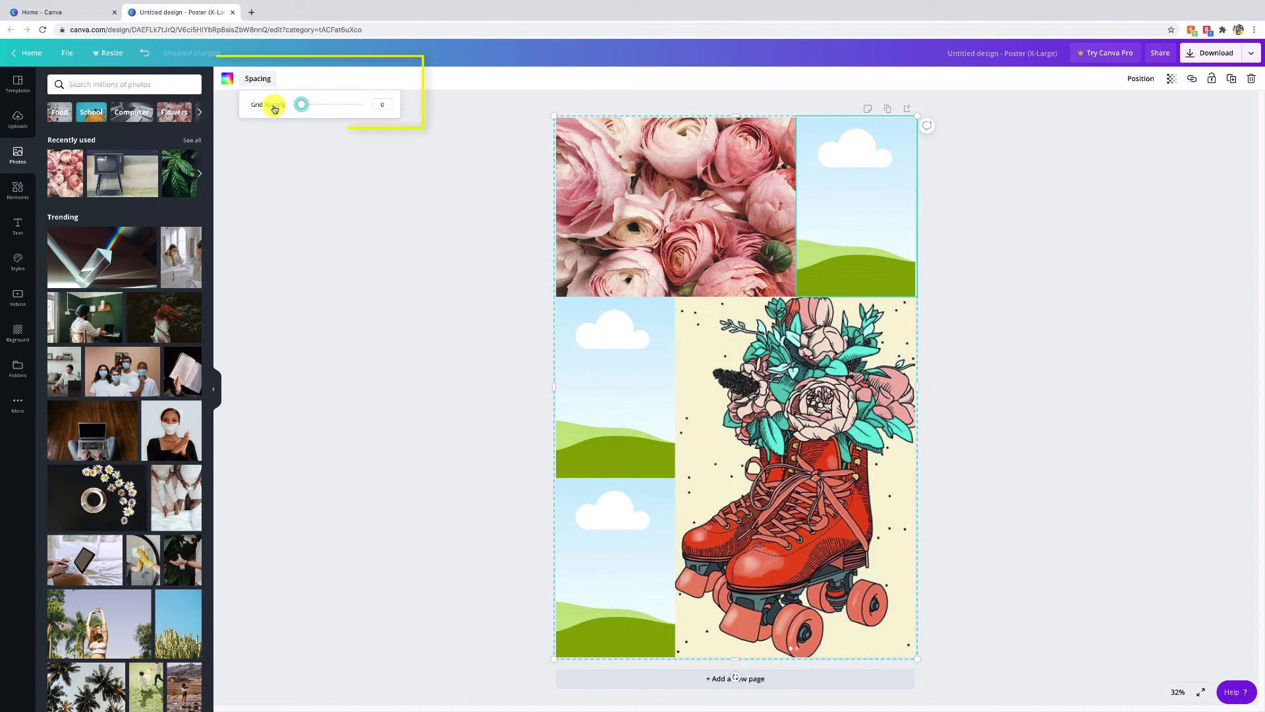
pyautogui.moveTo(266, 110)
pyautogui.mouseDown()
pyautogui.moveTo(326, 109)
pyautogui.moveTo(271, 117)
pyautogui.mouseUp()
# - Deselect the grid, then select the rose photo and check its framing
pyautogui.click(363, 207)
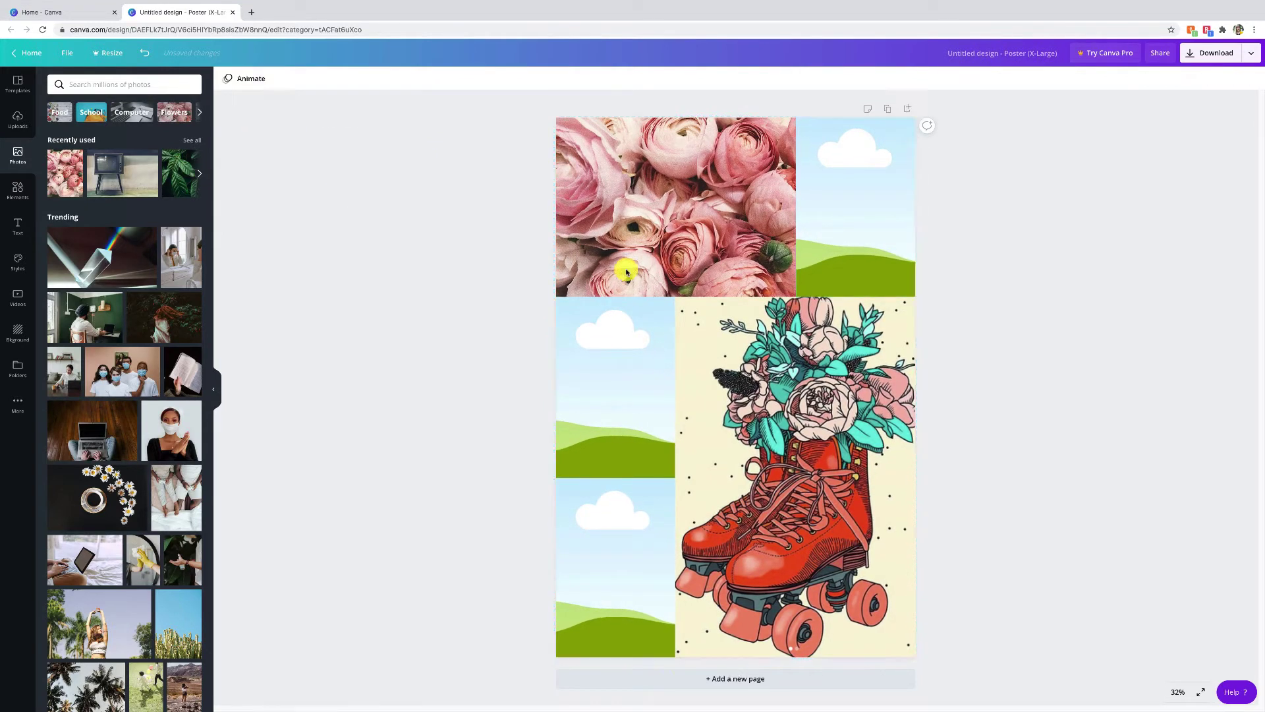
pyautogui.click(257, 80)
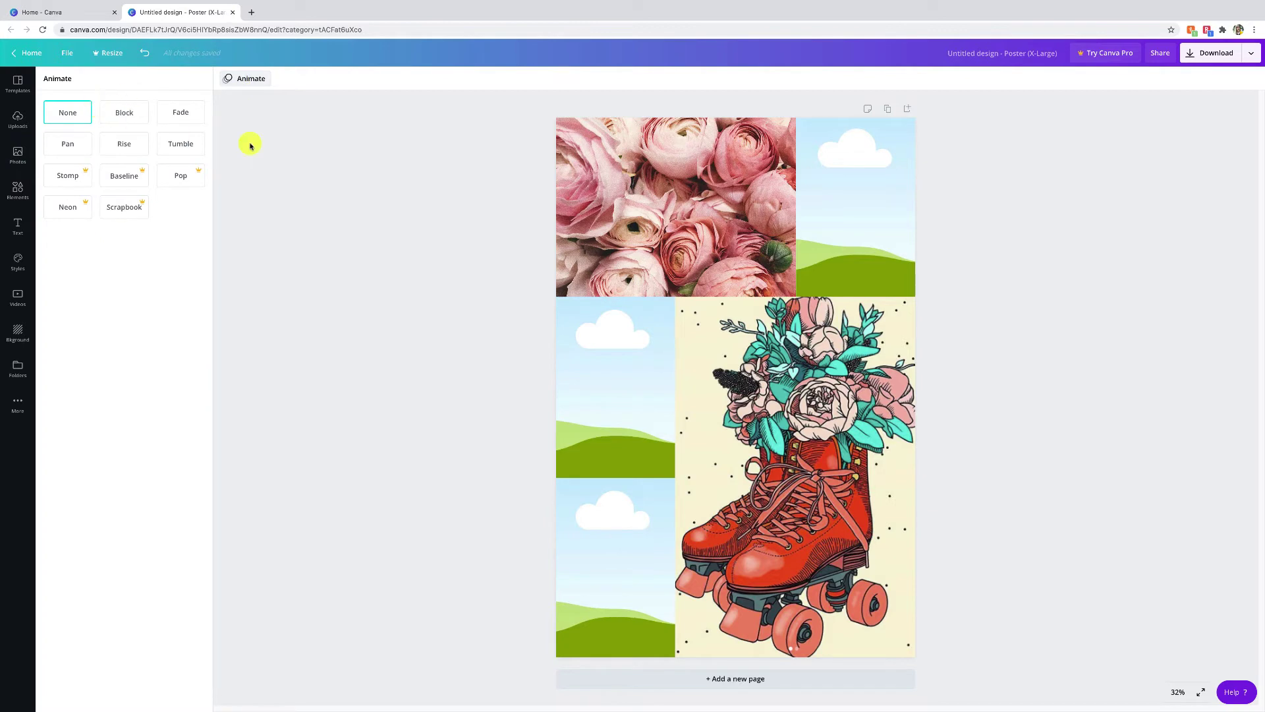
pyautogui.click(728, 200)
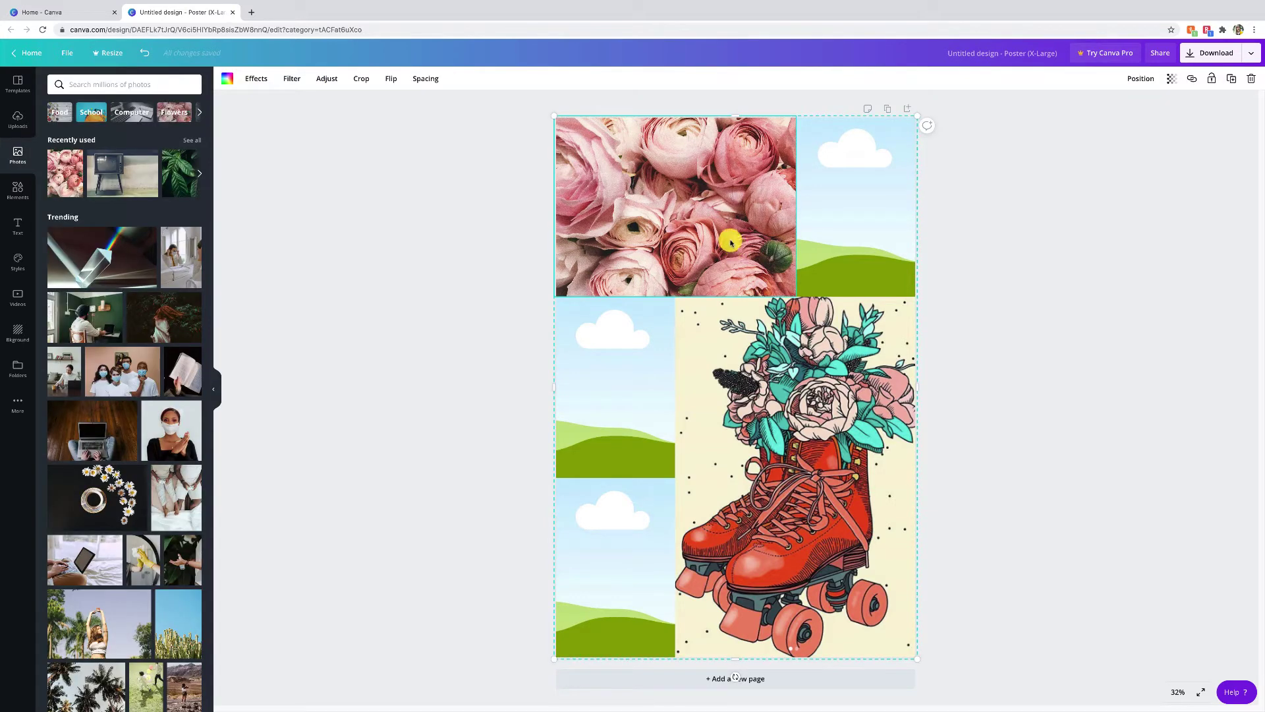
pyautogui.doubleClick(703, 216)
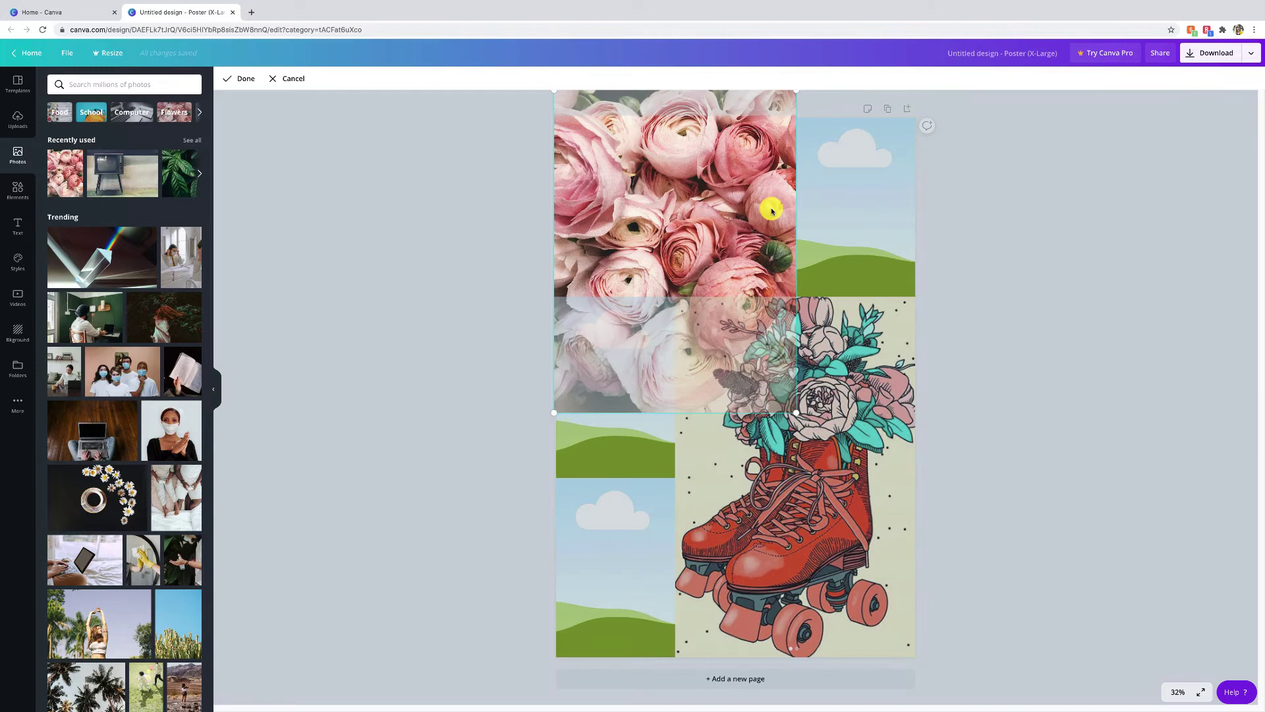
pyautogui.click(863, 211)
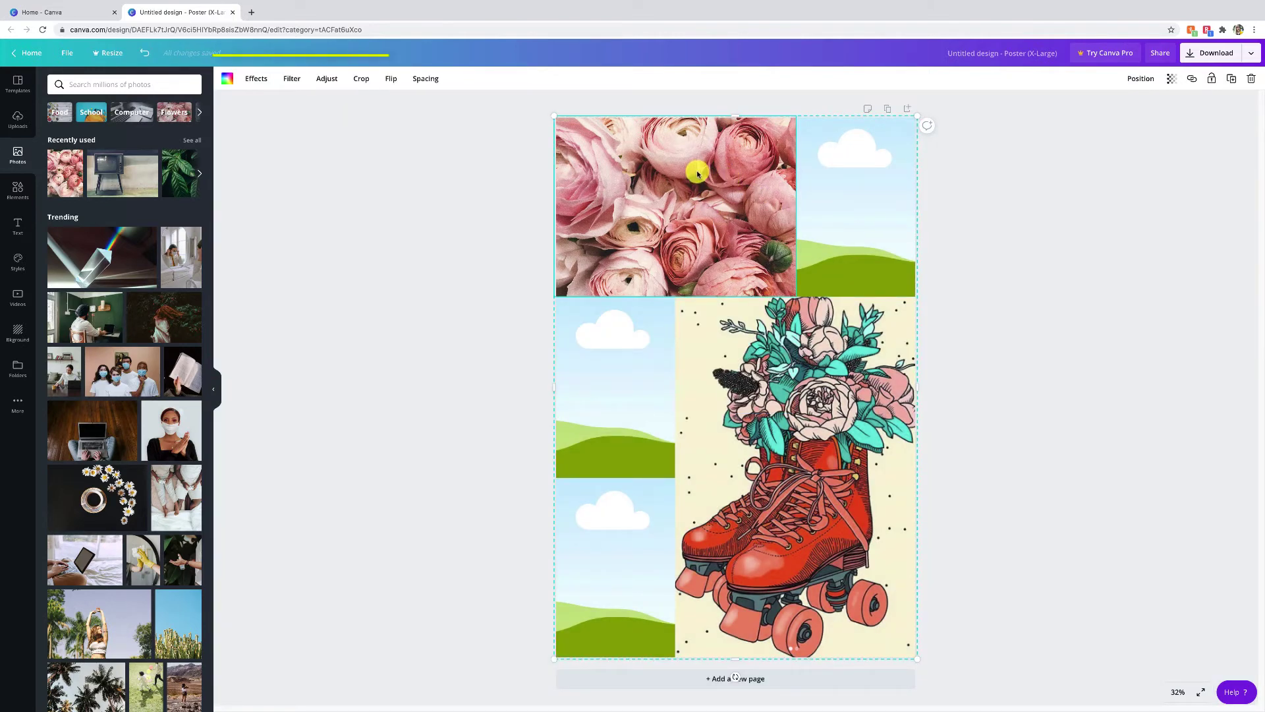
# - Try Cali, Festive, Summer and Selfie filters, then apply Whimsical to the roses at intensity 17
pyautogui.click(297, 82)
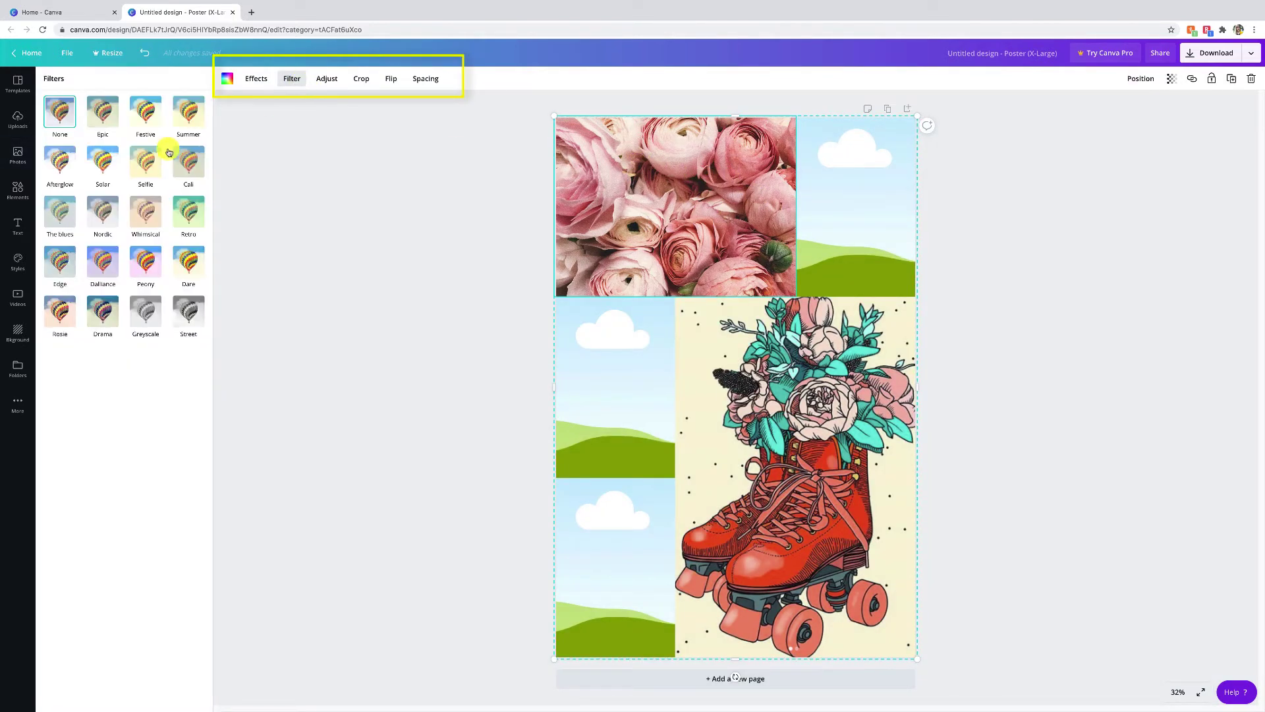
pyautogui.click(182, 162)
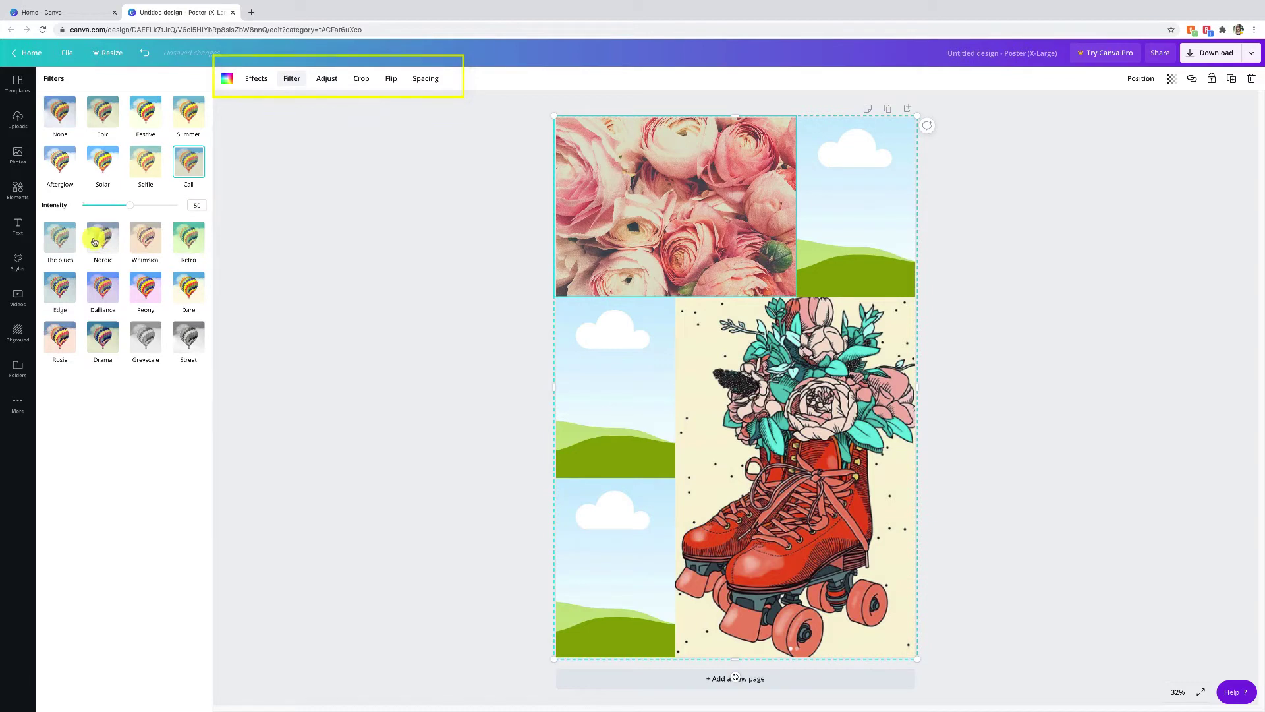
pyautogui.click(141, 116)
pyautogui.click(188, 112)
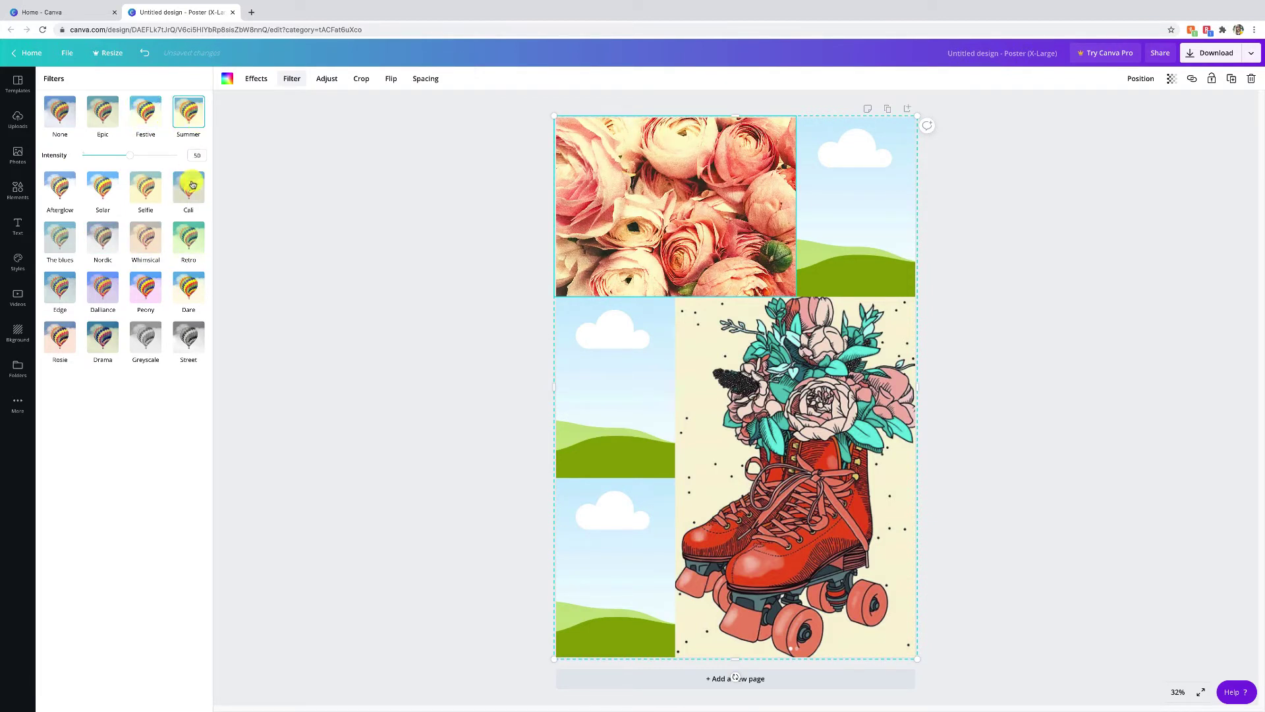
pyautogui.click(141, 189)
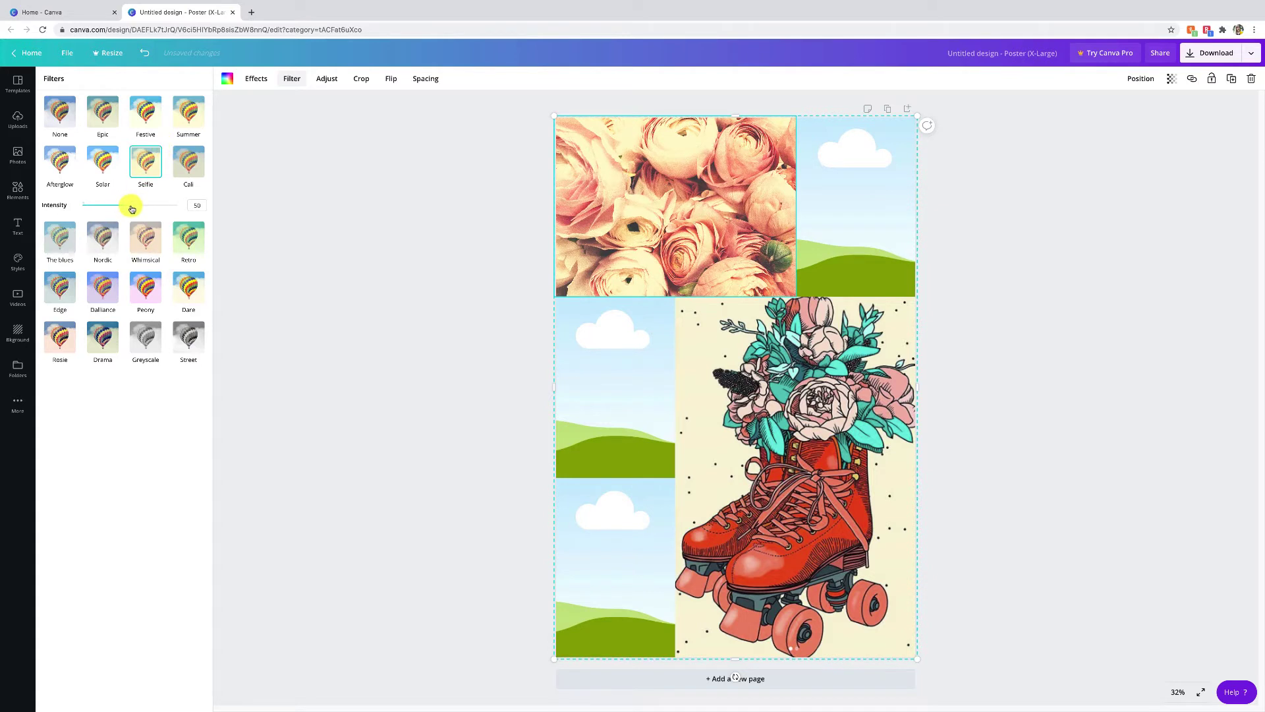
pyautogui.click(146, 237)
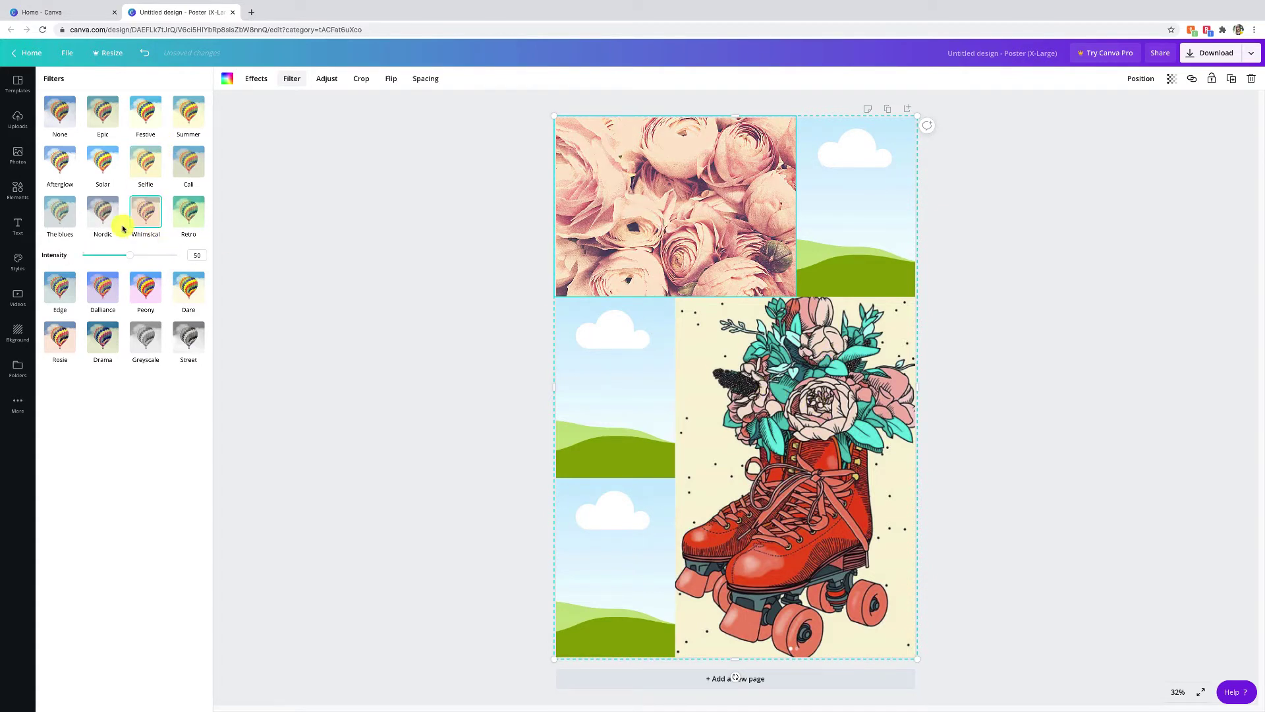
pyautogui.moveTo(128, 255); pyautogui.dragTo(102, 256)
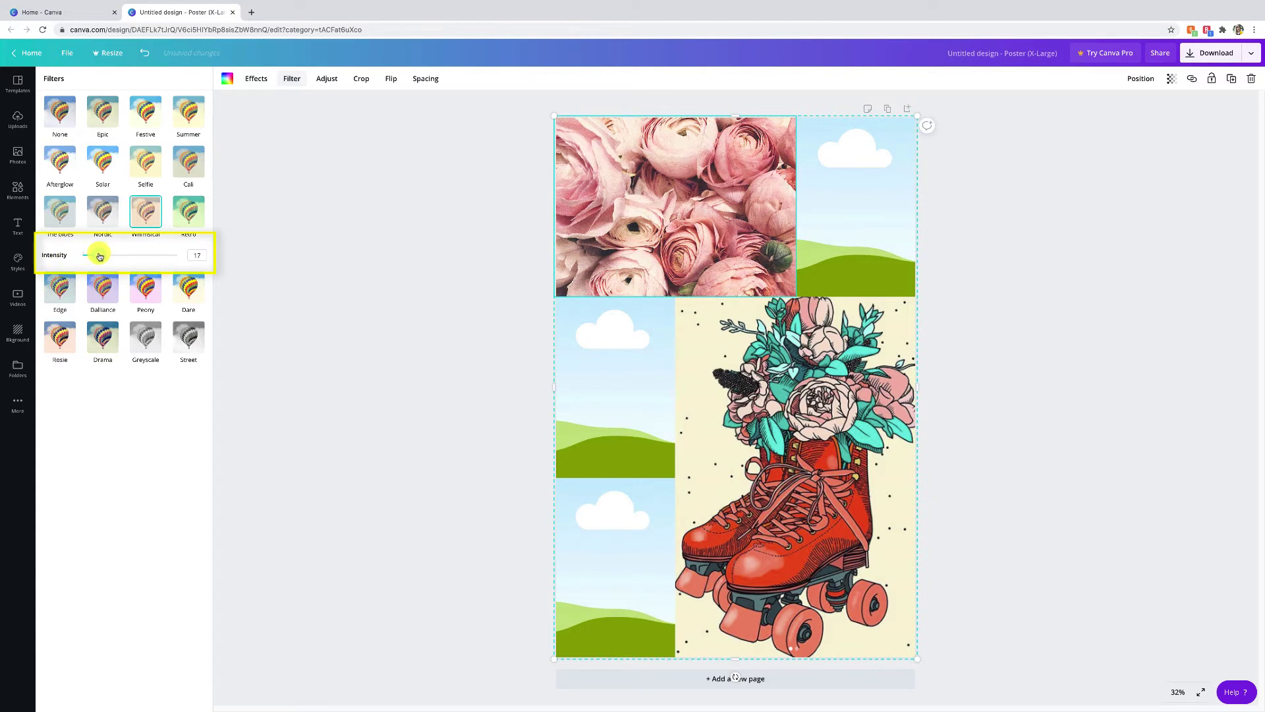
# - Close the filters and rerun the earlier 'skates' photo search from recent searches
pyautogui.click(341, 280)
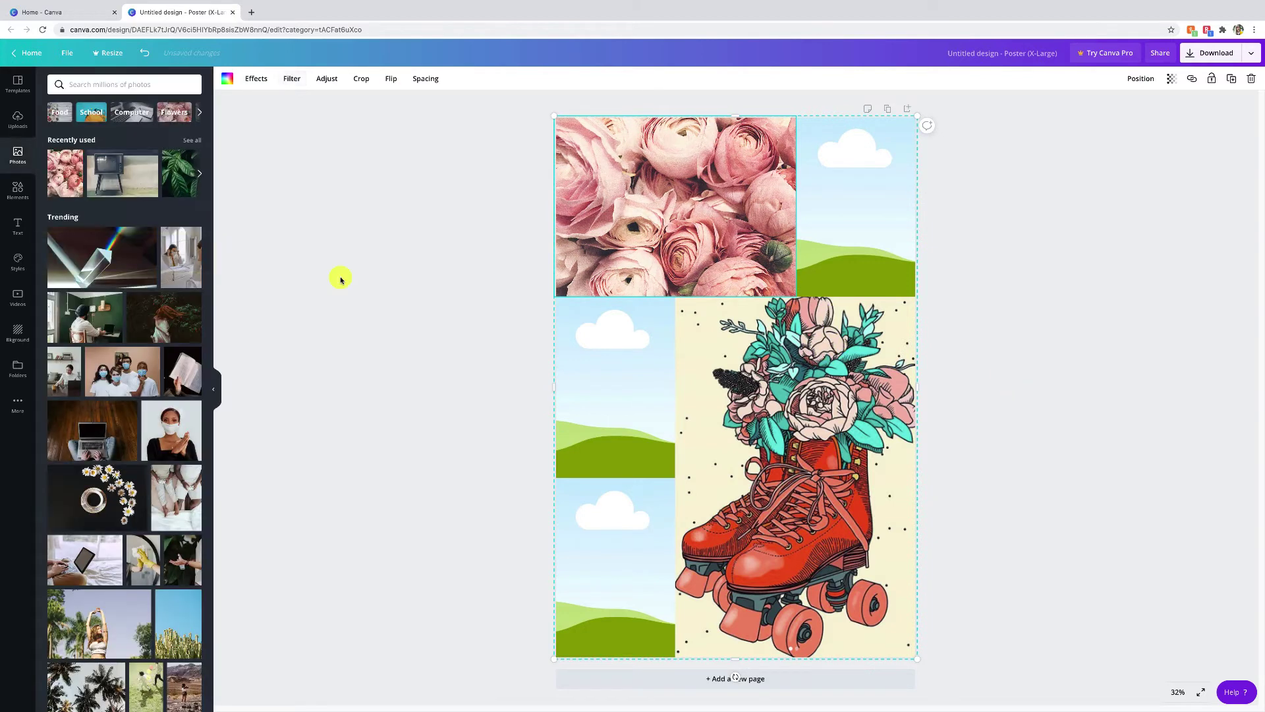
pyautogui.click(355, 274)
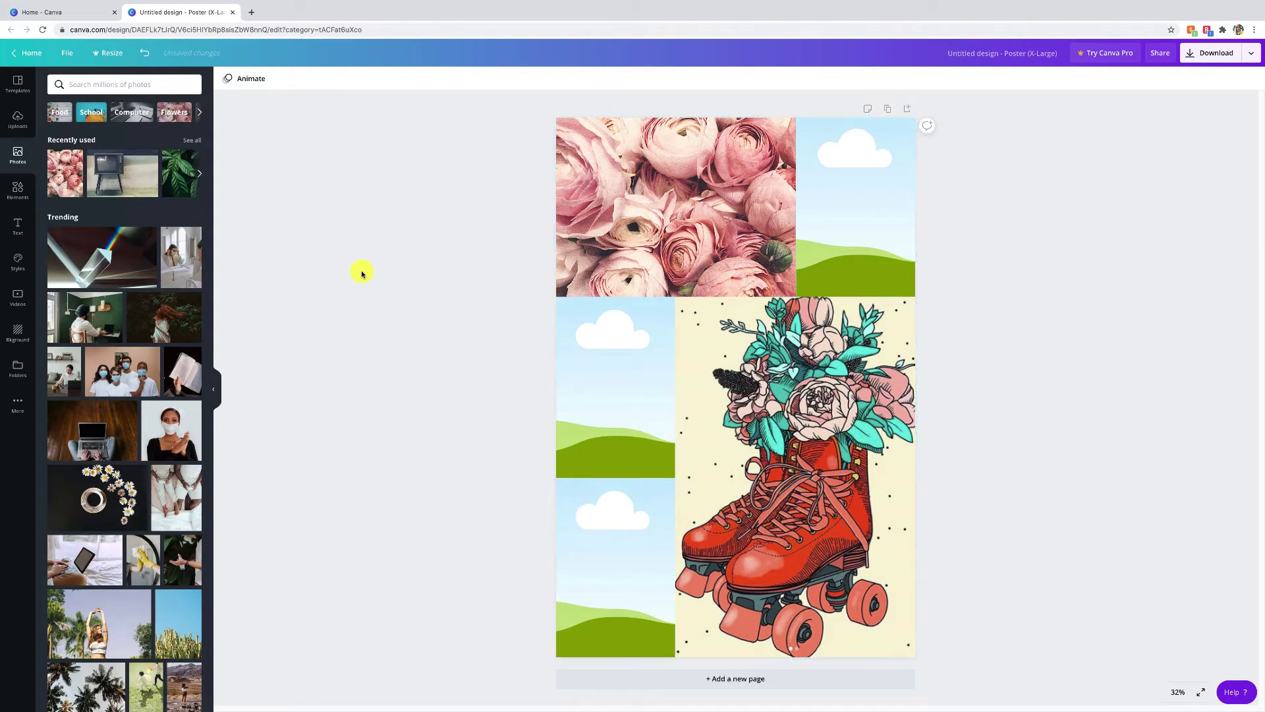
pyautogui.click(199, 112)
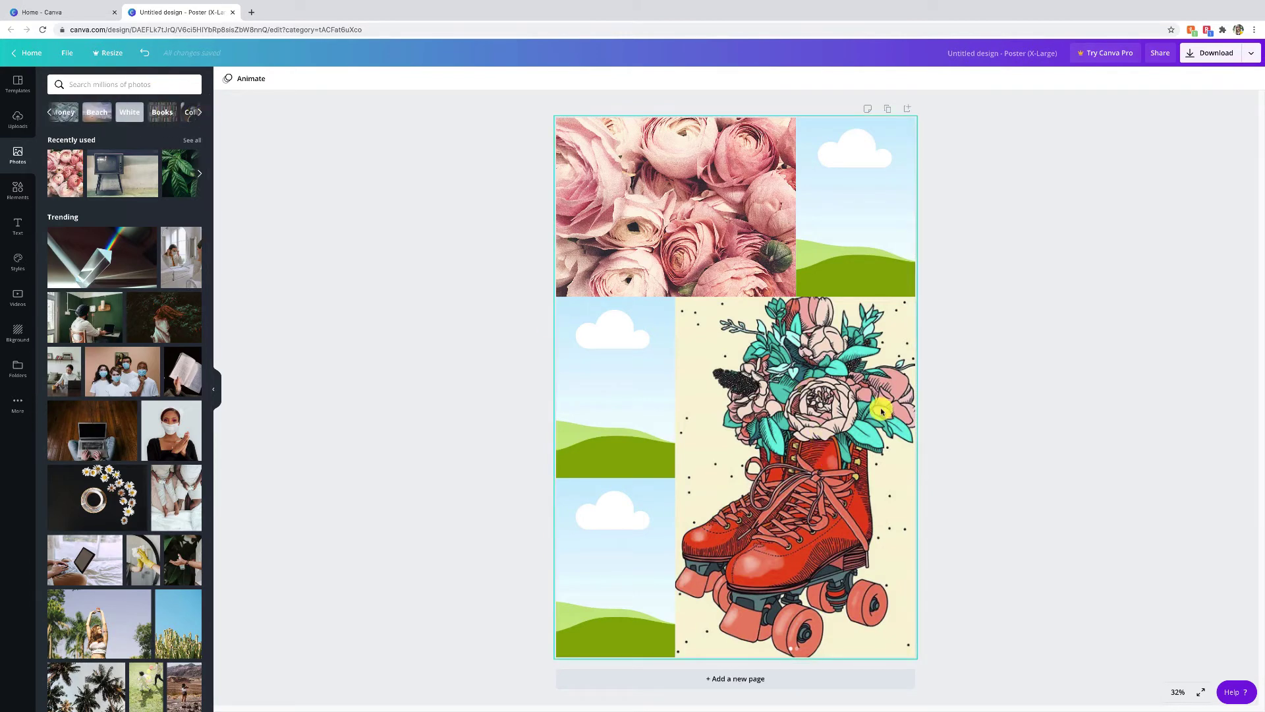
pyautogui.click(123, 82)
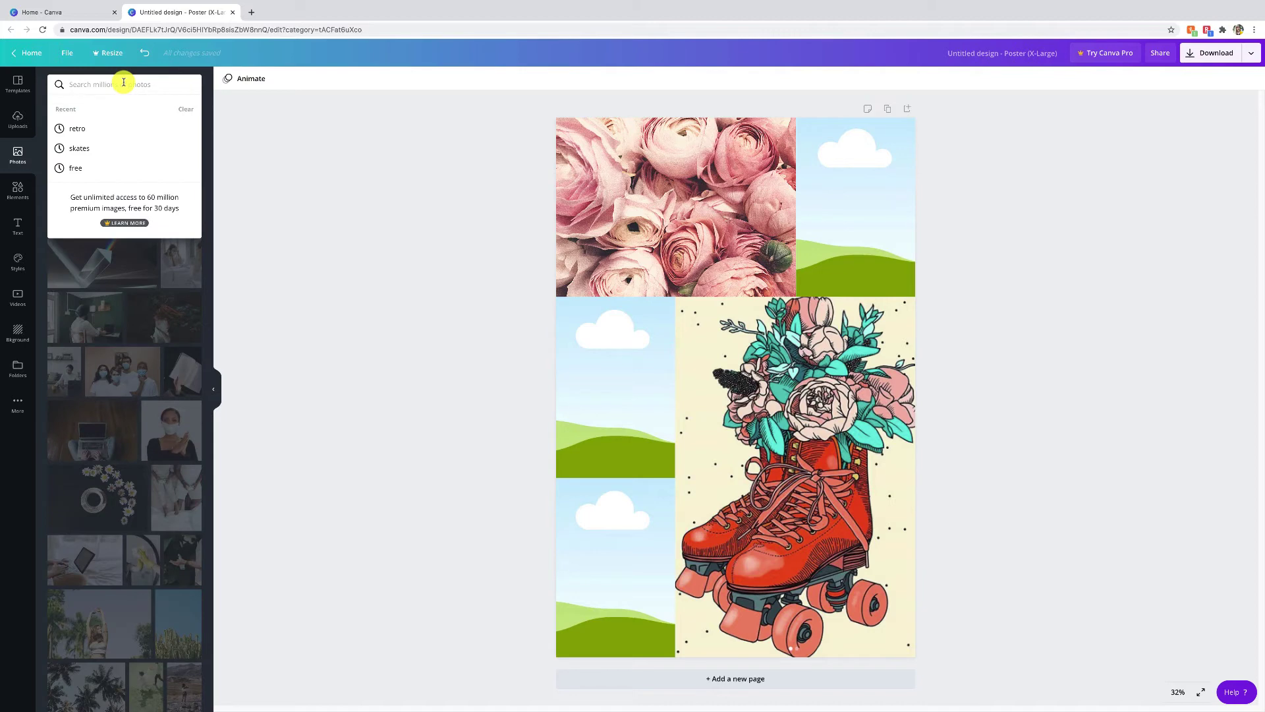
pyautogui.click(266, 152)
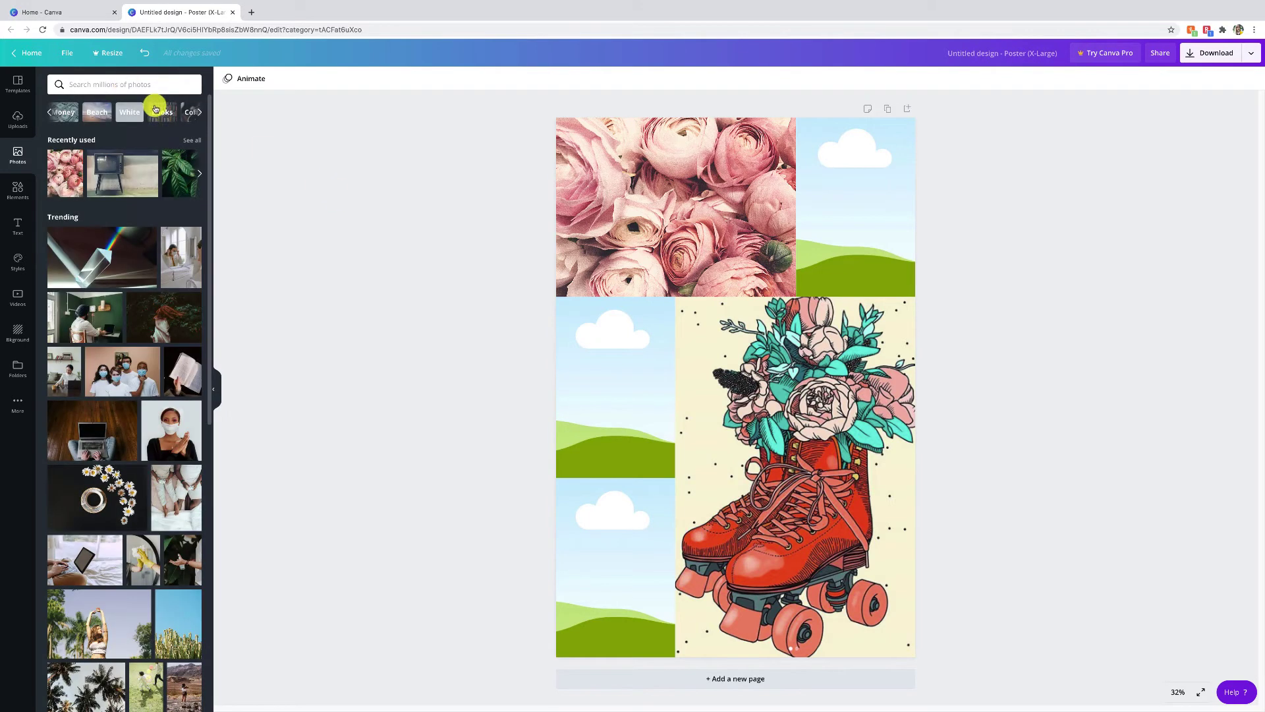
pyautogui.click(85, 84)
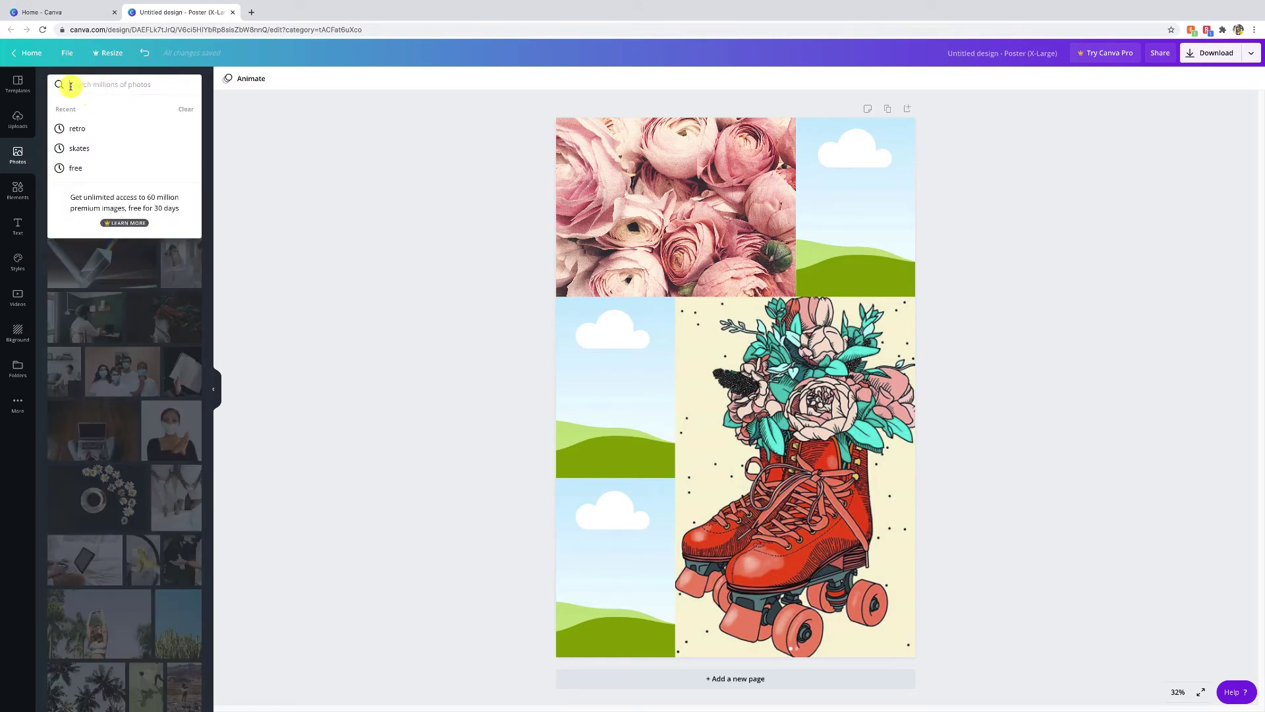
pyautogui.click(79, 148)
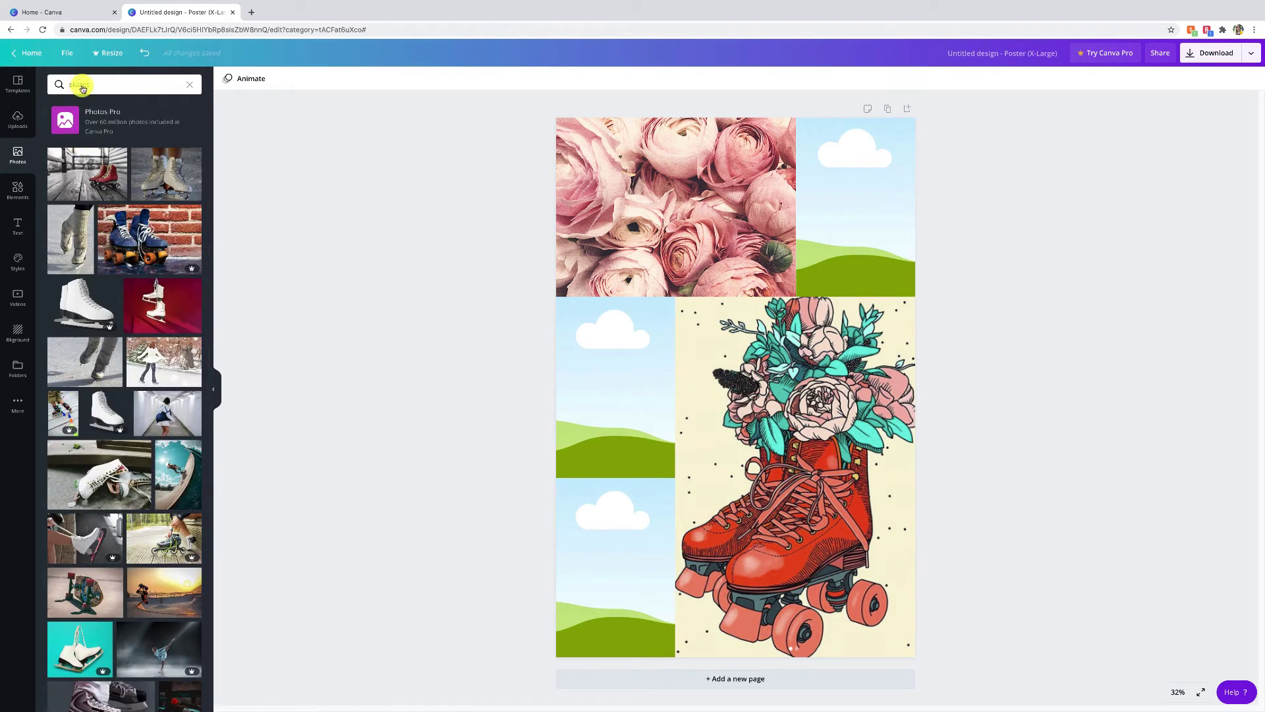
pyautogui.scroll(-10, 173, 393)
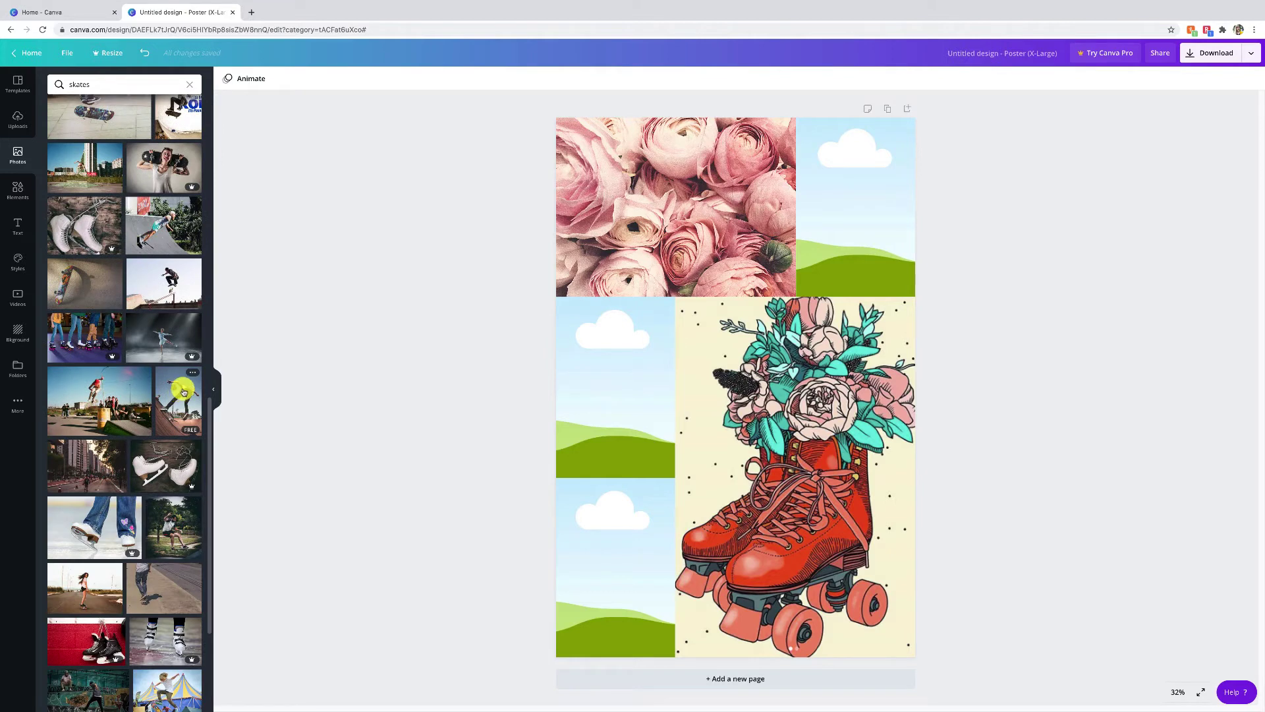
pyautogui.scroll(10, 175, 398)
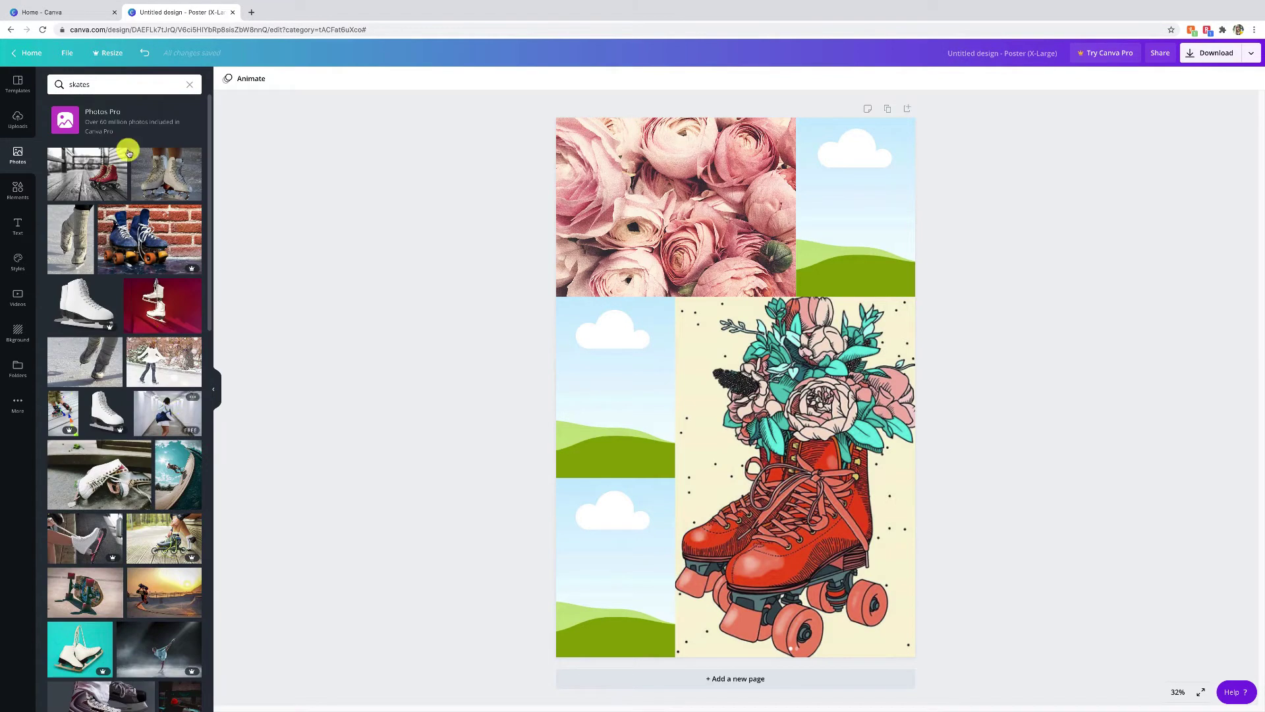
# - Replace the search term with 'retro' and search the photo library
pyautogui.click(109, 91)
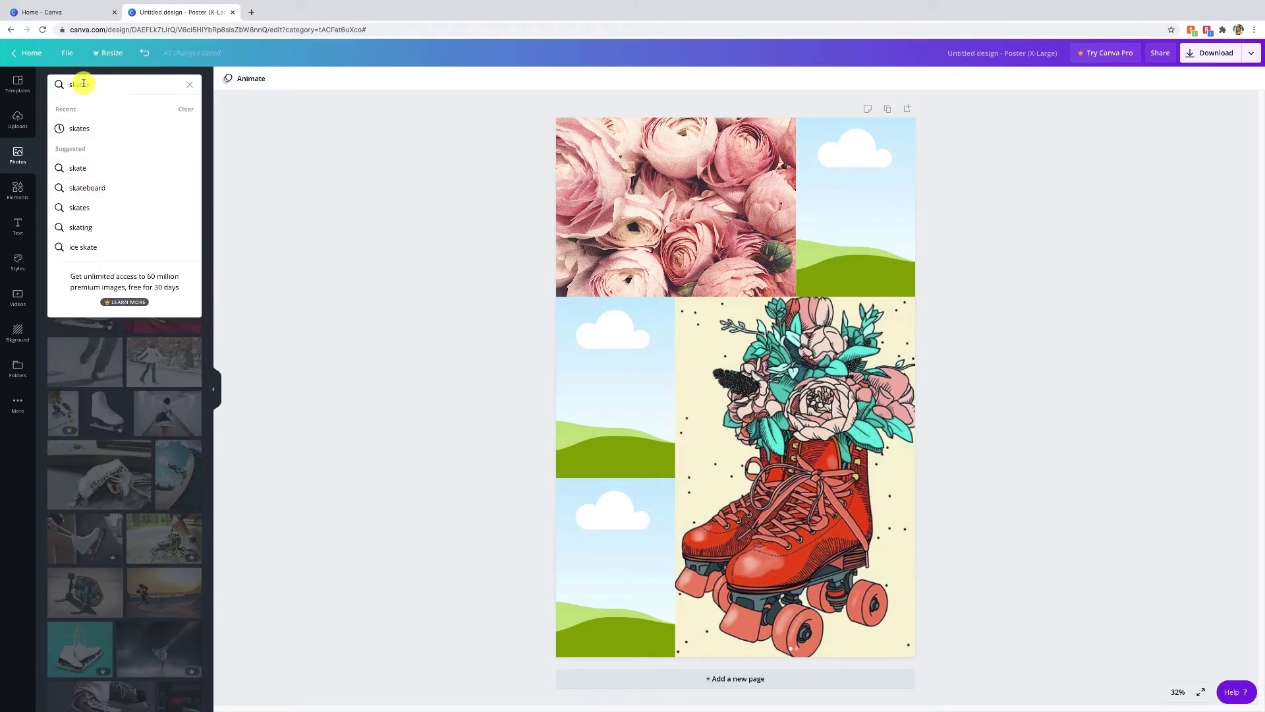
pyautogui.doubleClick(79, 84)
pyautogui.write('retro')
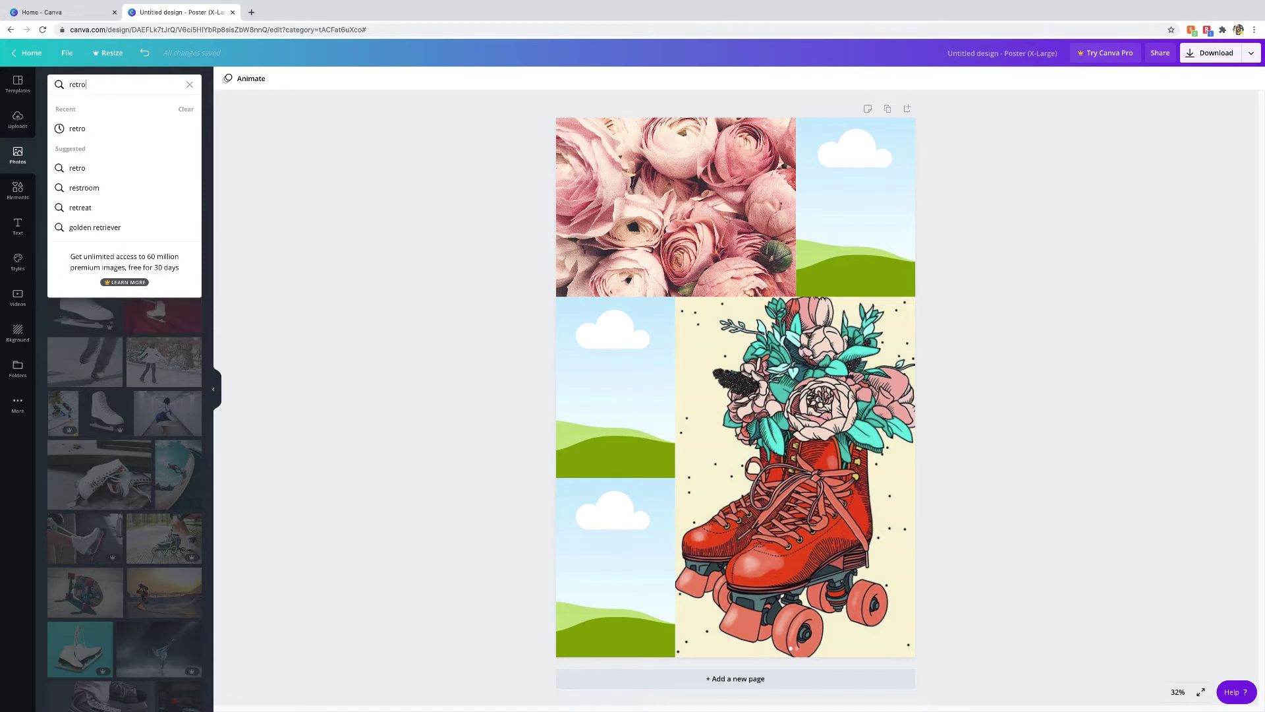
pyautogui.press('Return')
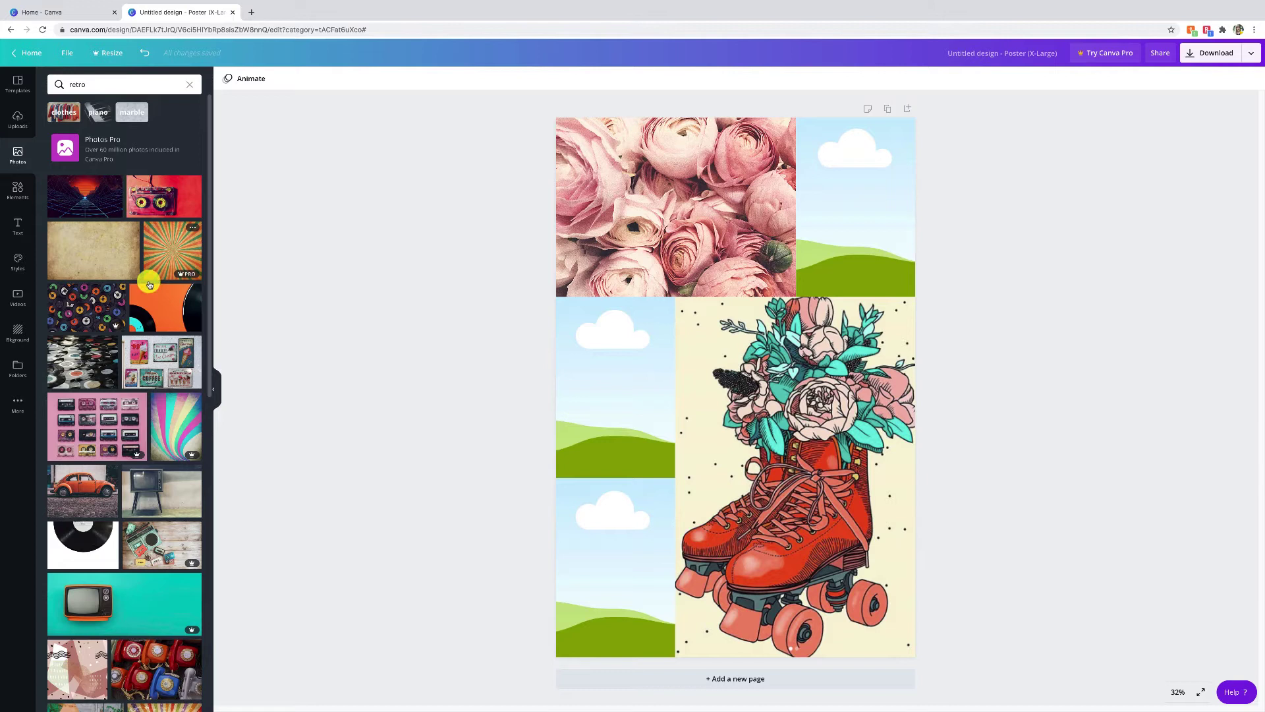
# - Place the orange vinyl photo in the middle-left cell and slide it so the record shows
pyautogui.moveTo(167, 319); pyautogui.dragTo(621, 376)
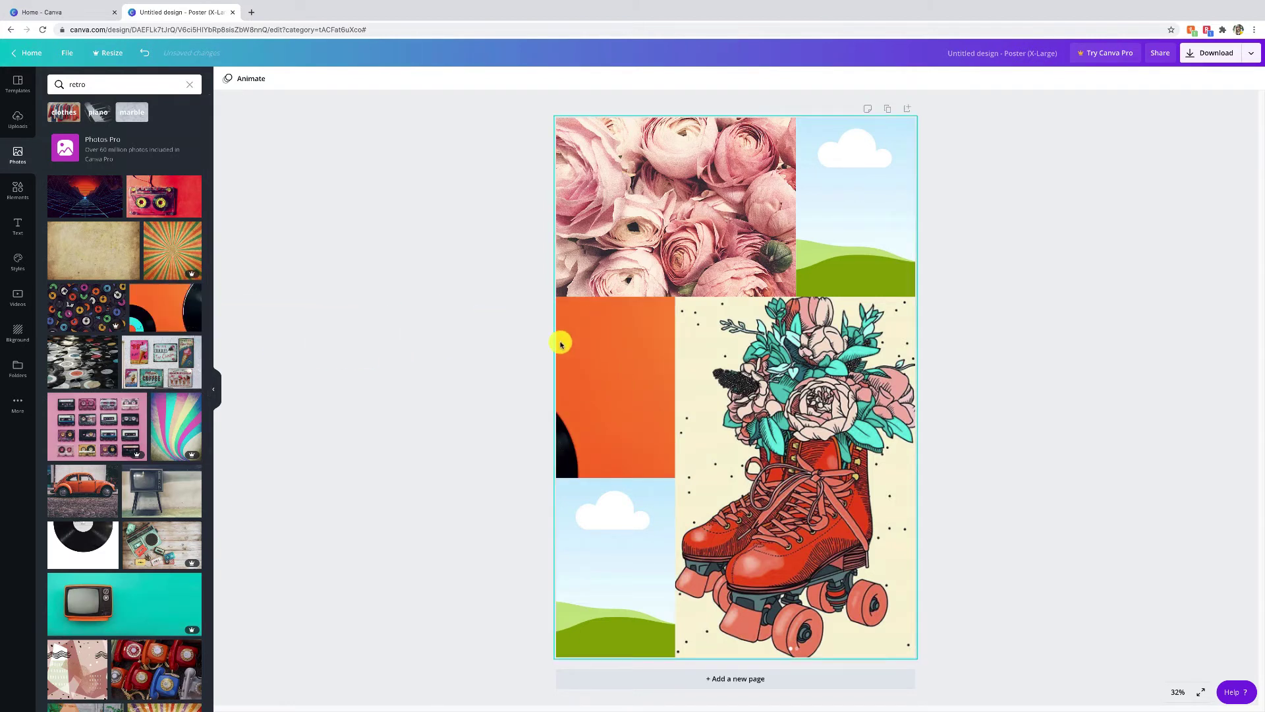
pyautogui.click(628, 354)
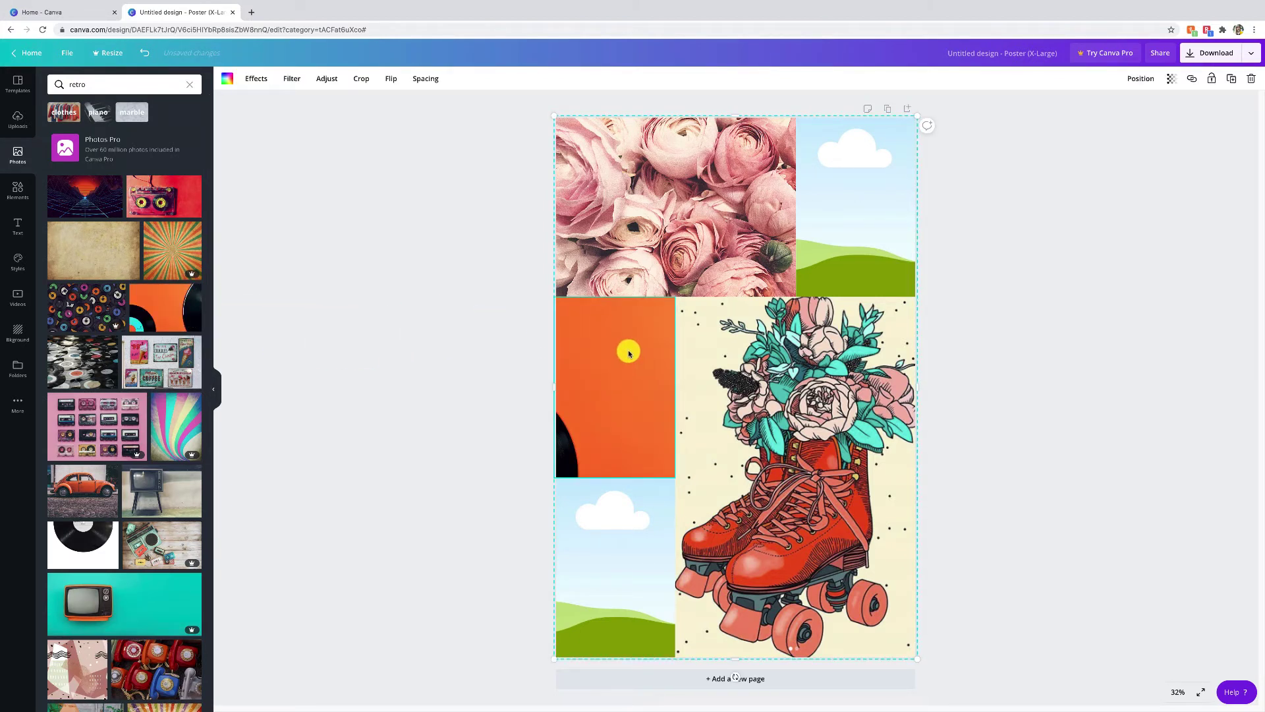
pyautogui.doubleClick(628, 346)
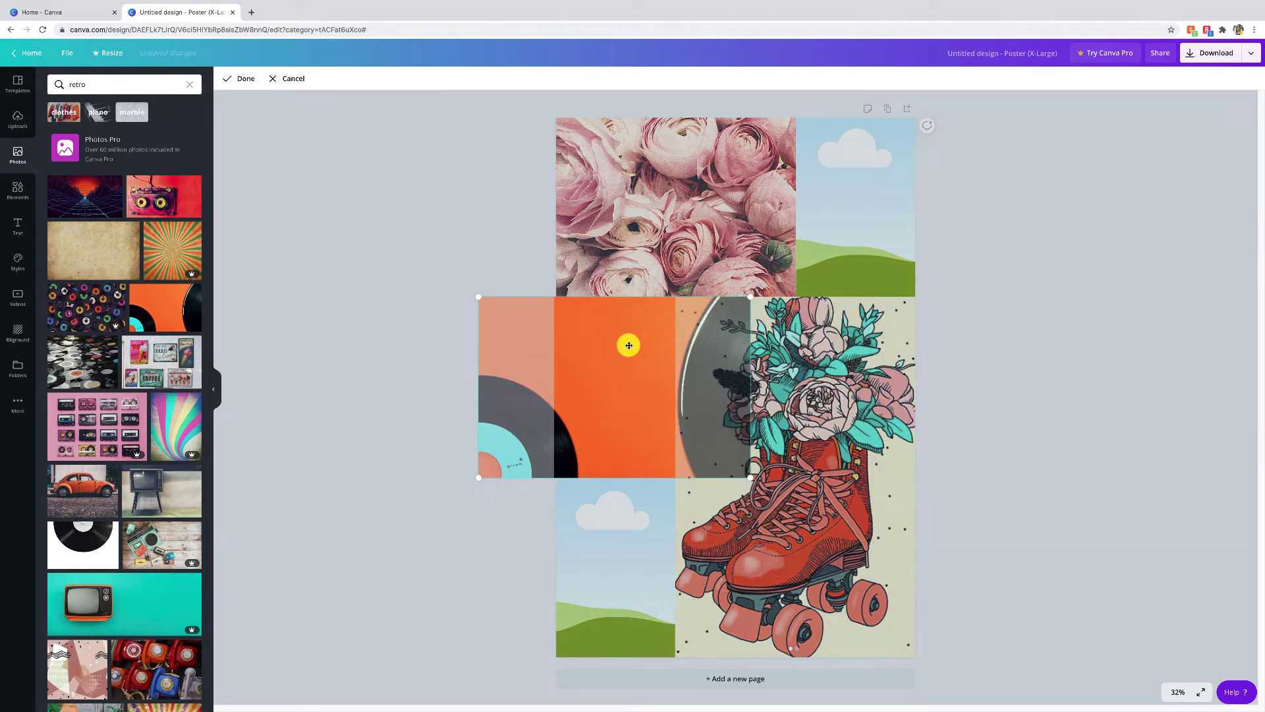
pyautogui.moveTo(621, 347); pyautogui.dragTo(705, 343)
pyautogui.click(534, 356)
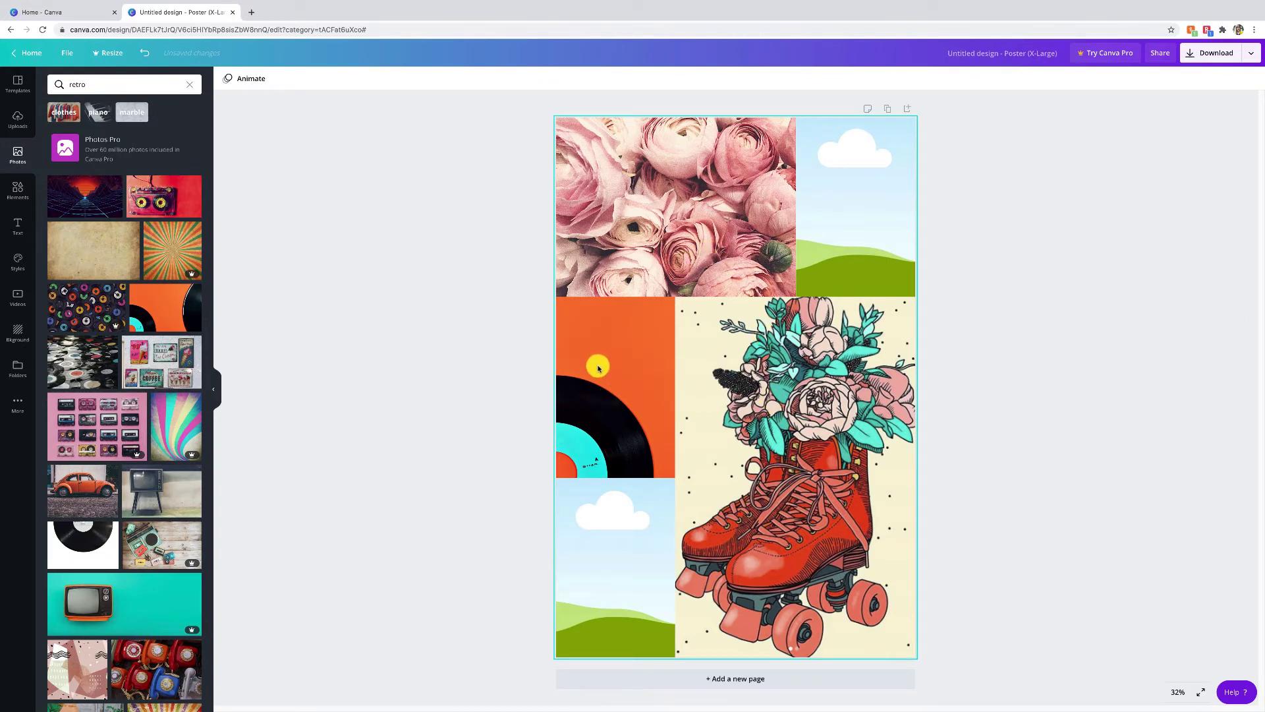
pyautogui.doubleClick(622, 363)
# - Apply the Whimsical filter to the vinyl photo, lowering its intensity to 40
pyautogui.click(510, 322)
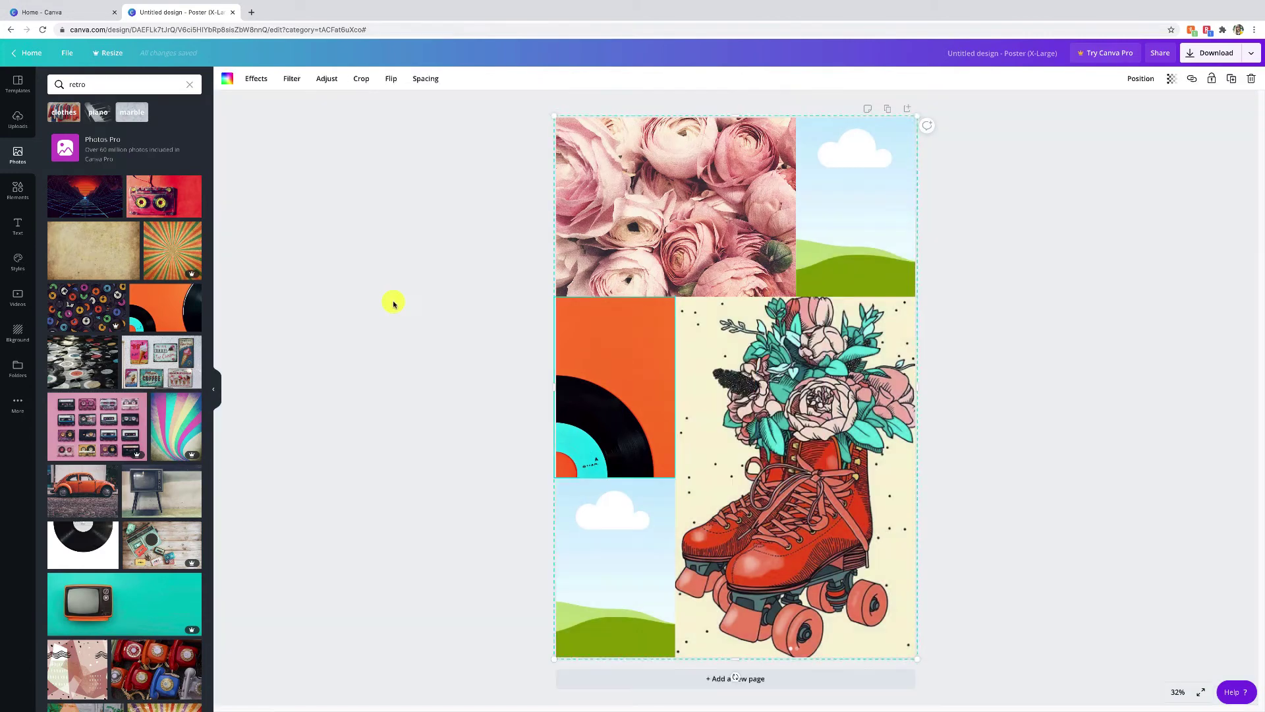
pyautogui.click(596, 348)
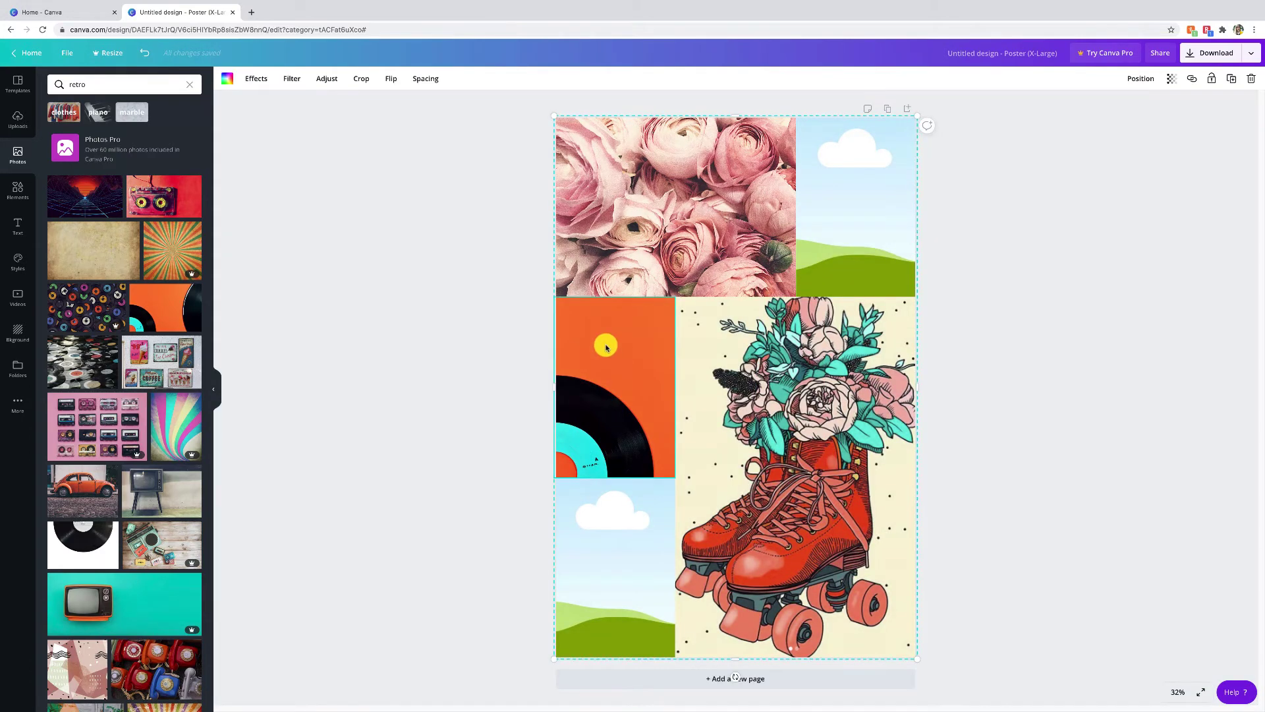
pyautogui.click(296, 80)
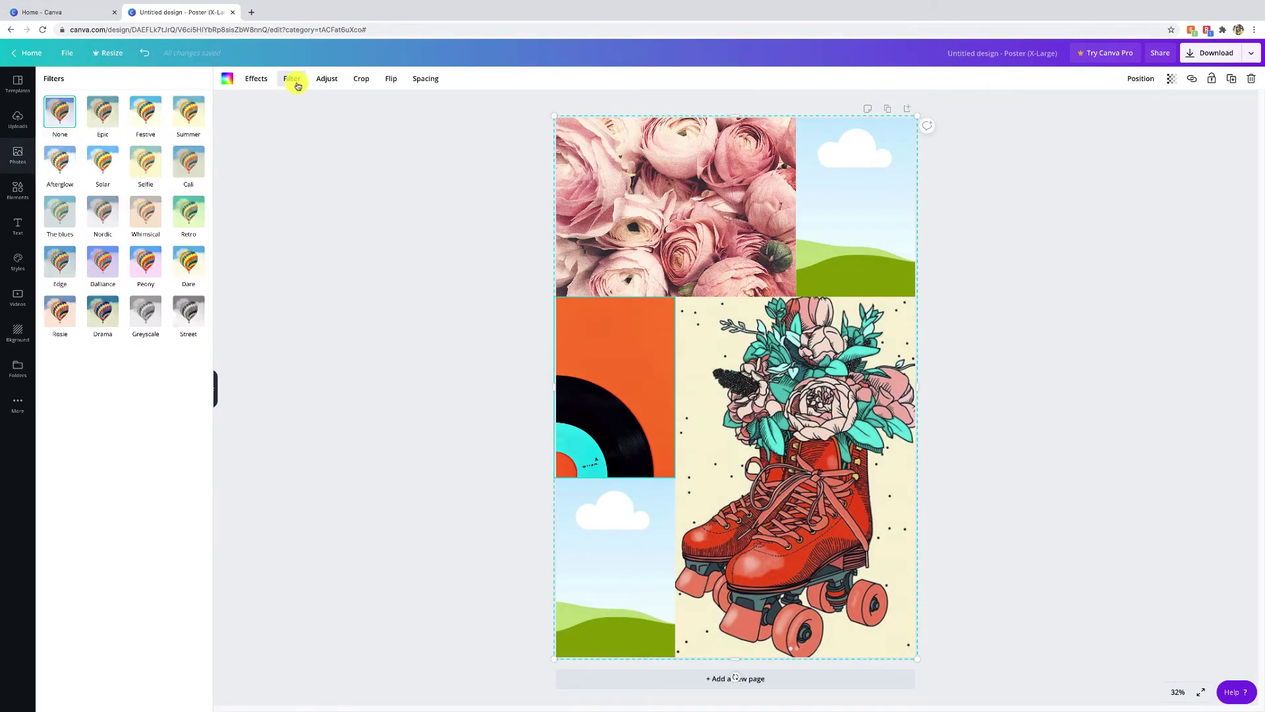
pyautogui.click(148, 172)
pyautogui.click(149, 242)
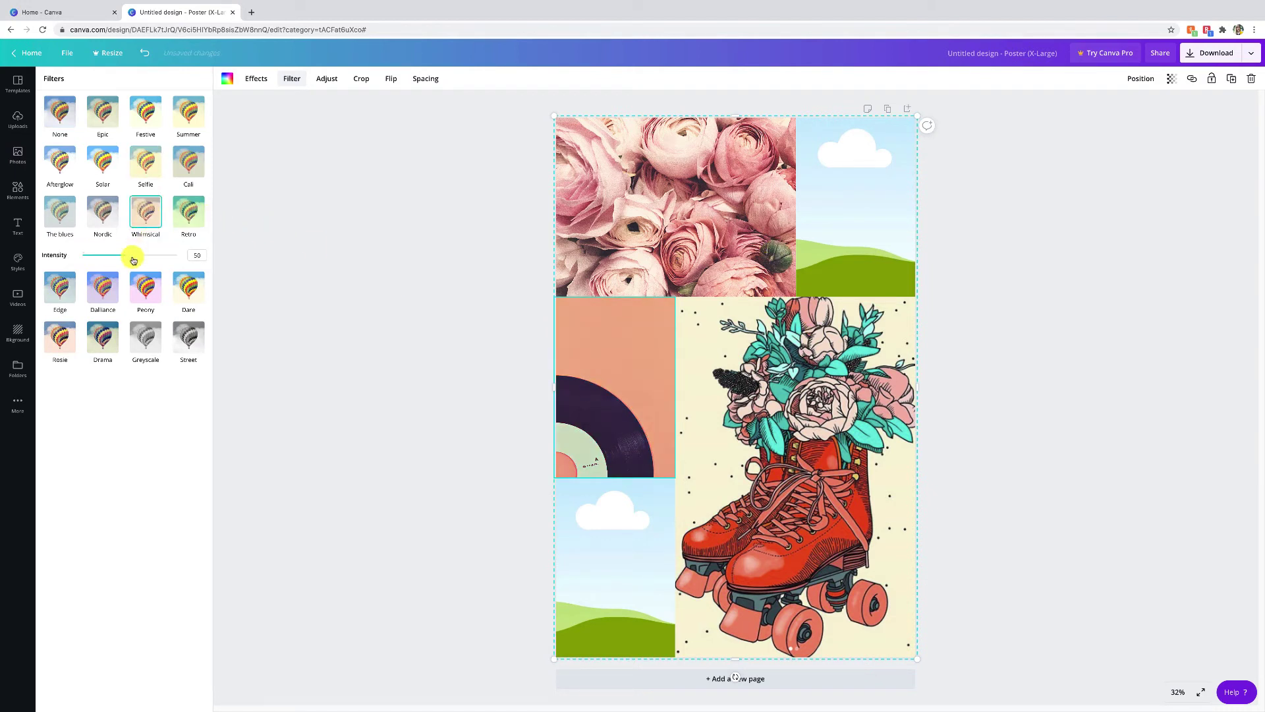
pyautogui.moveTo(132, 257)
pyautogui.mouseDown()
pyautogui.moveTo(112, 255)
pyautogui.moveTo(155, 253)
pyautogui.moveTo(121, 256)
pyautogui.mouseUp()
pyautogui.click(430, 308)
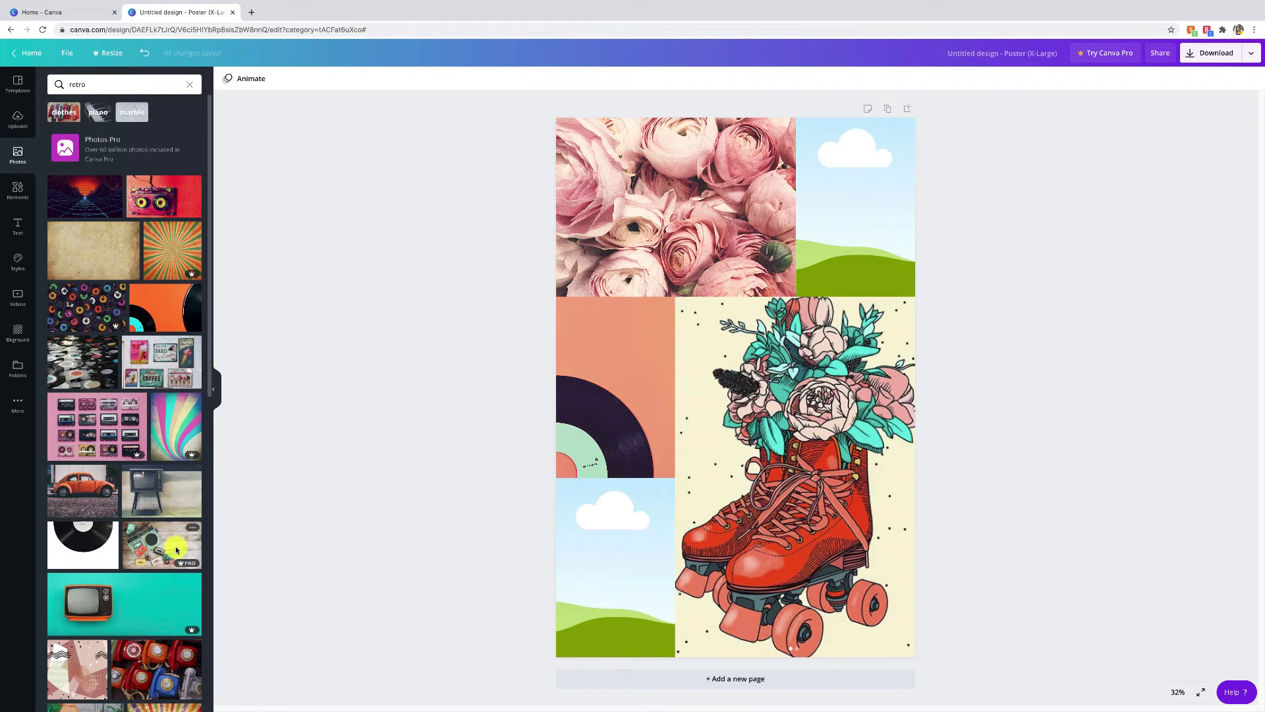
pyautogui.moveTo(176, 549); pyautogui.dragTo(848, 205)
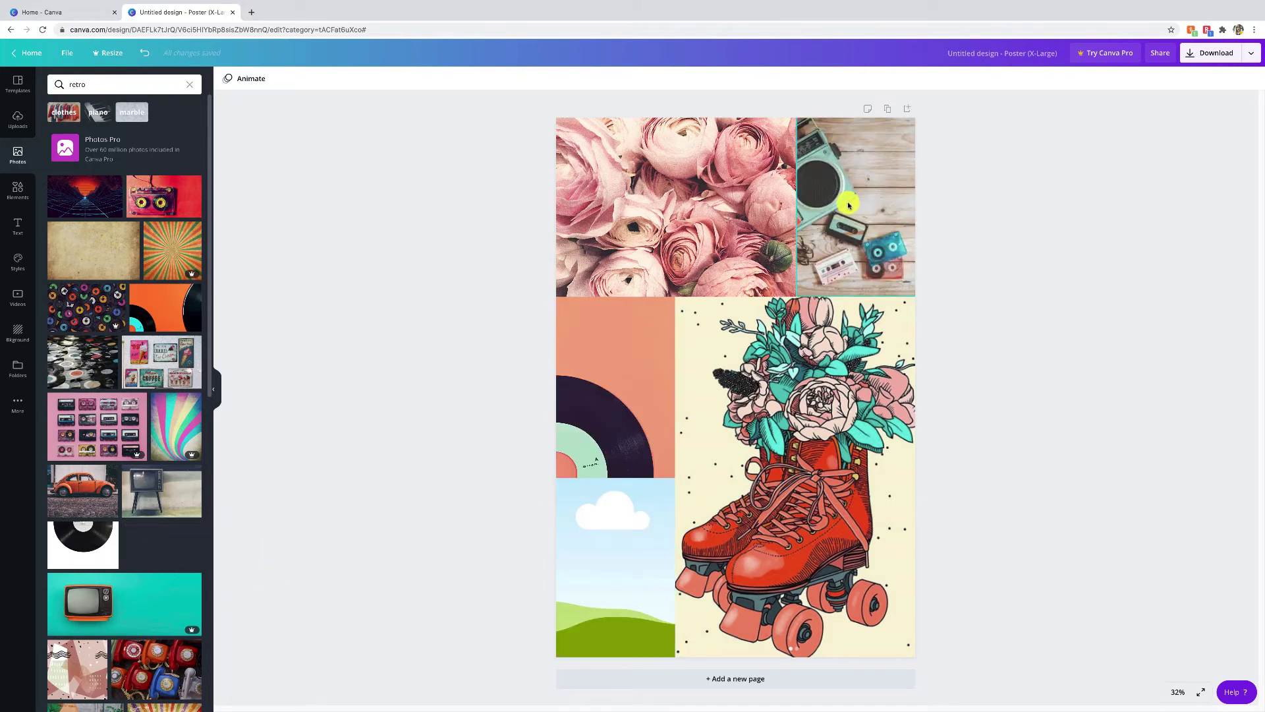
pyautogui.moveTo(544, 580); pyautogui.dragTo(631, 513)
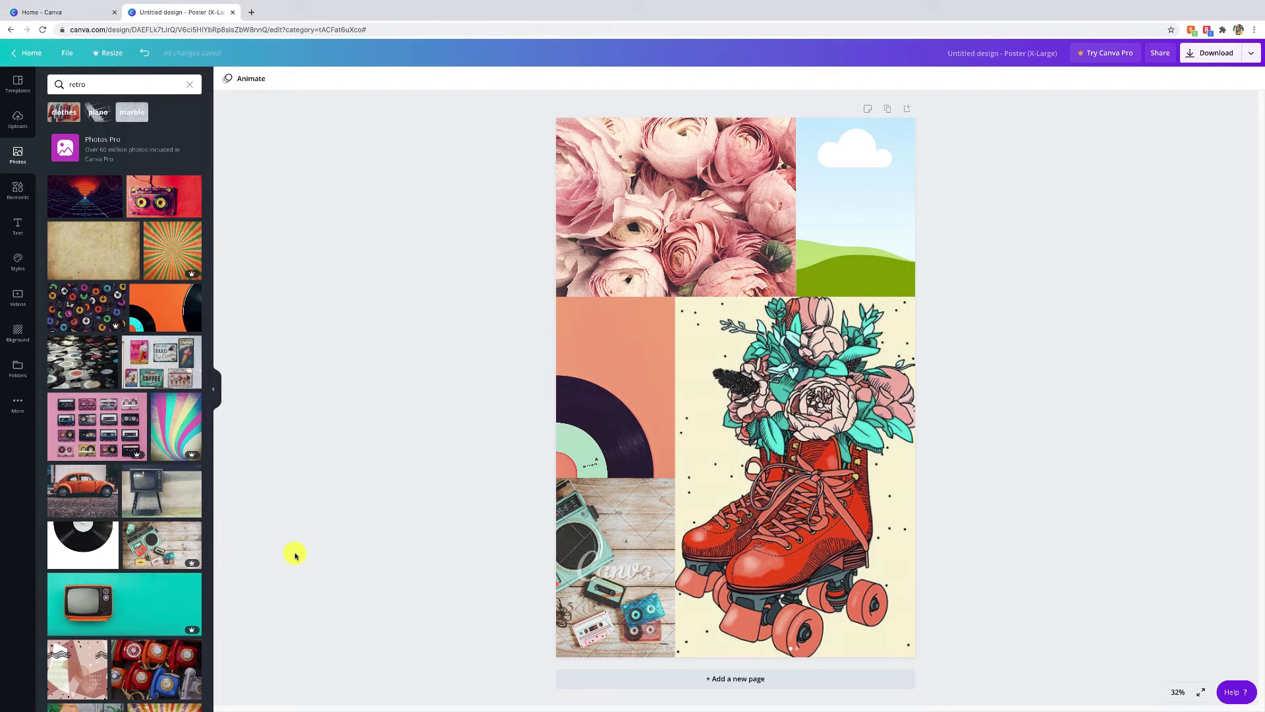
pyautogui.click(622, 538)
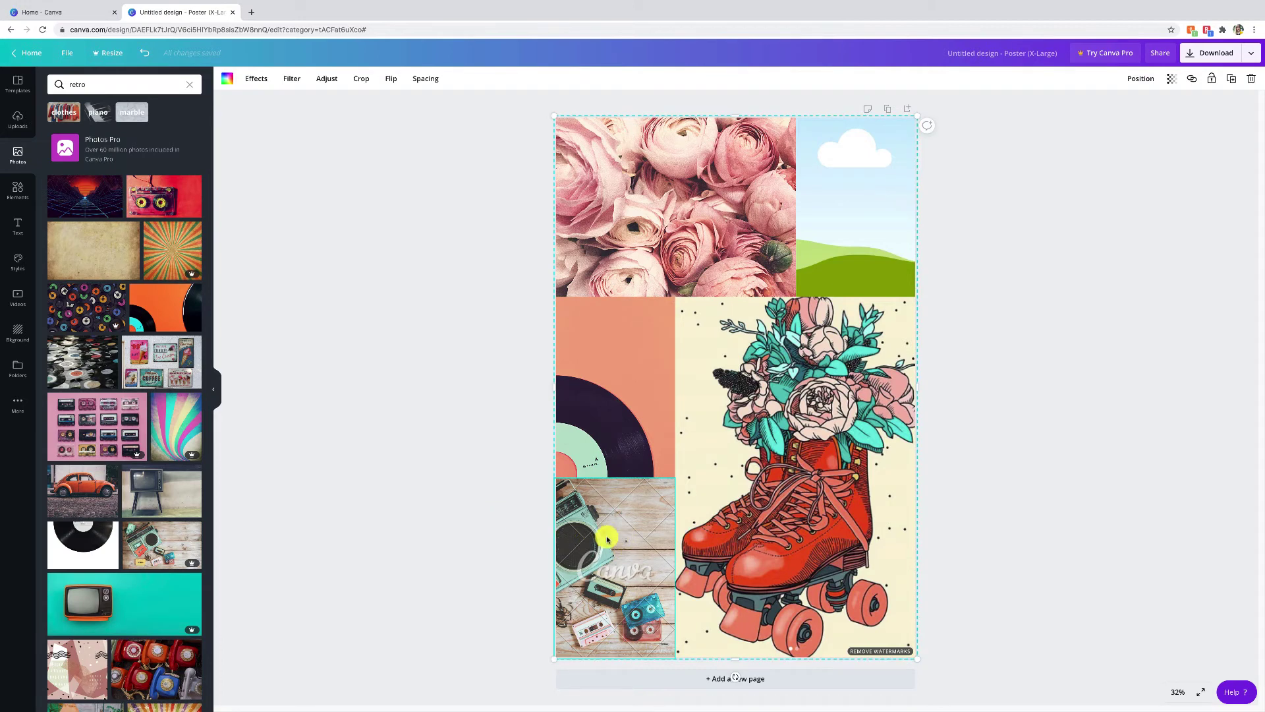
pyautogui.hotkey('ctrl', 'z')
# - Place the vintage Kodak camera photo into the poster's bottom-left frame
pyautogui.click(463, 436)
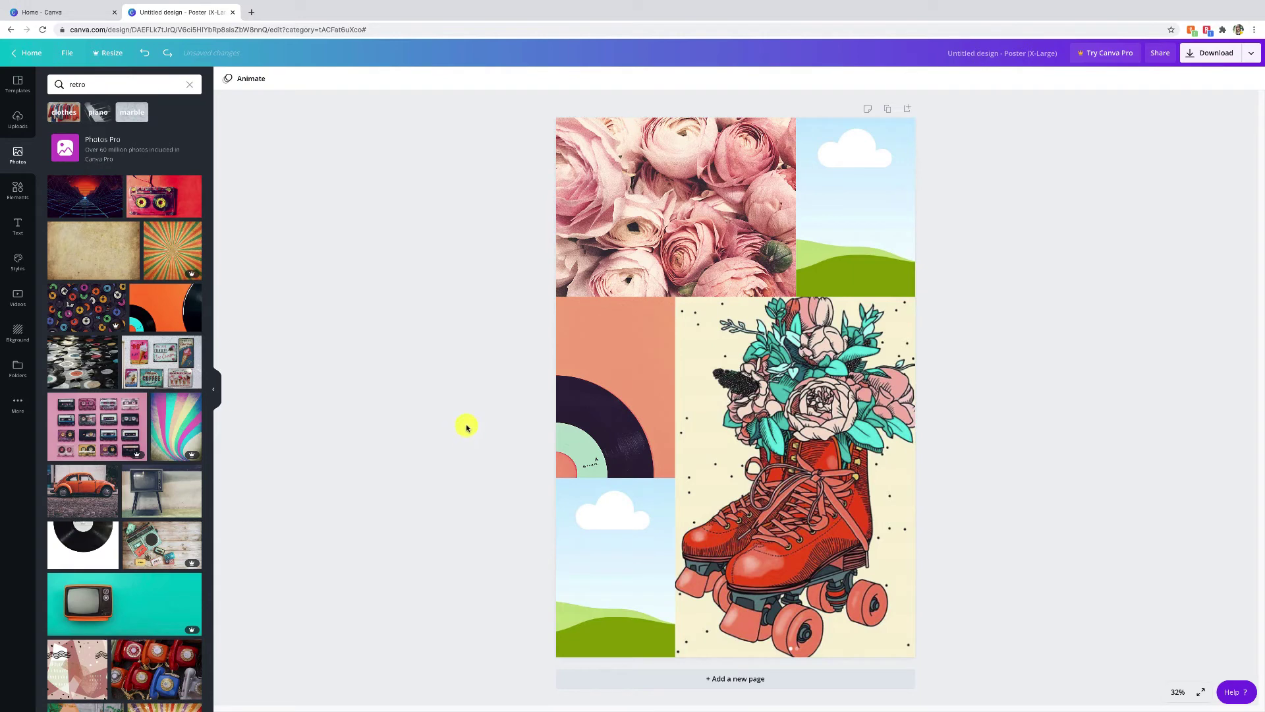
pyautogui.scroll(-3, 157, 566)
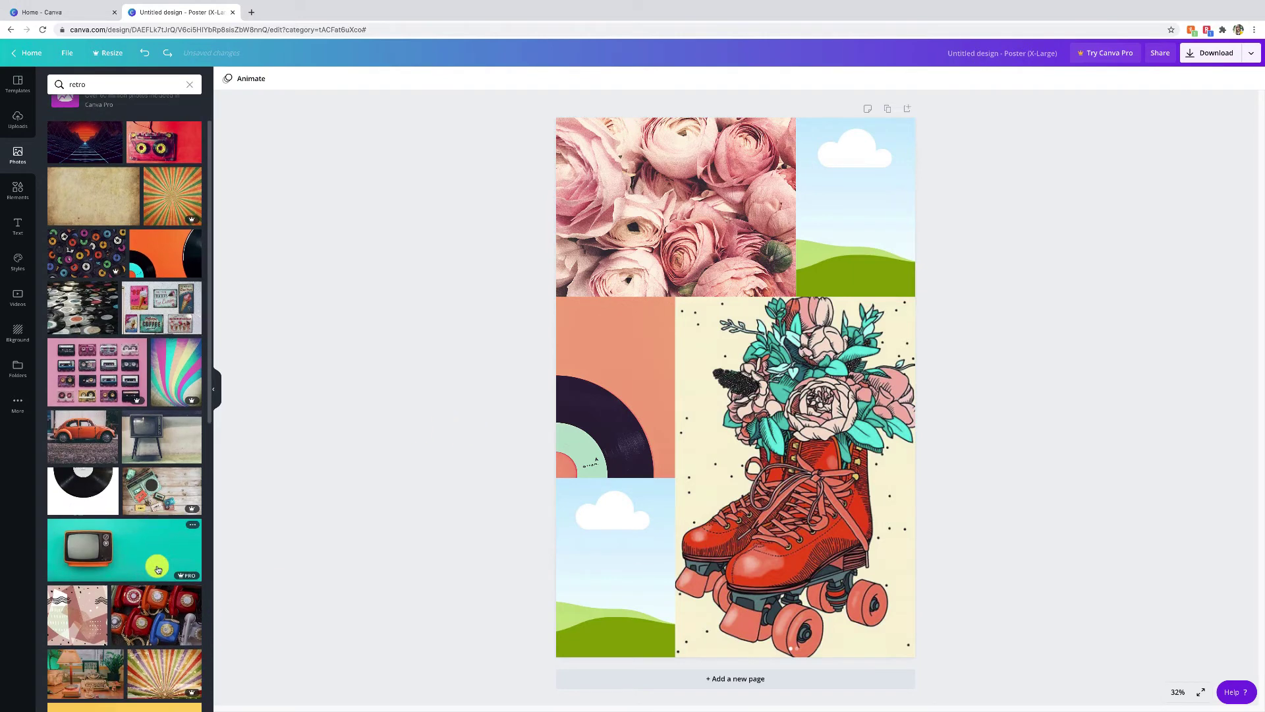
pyautogui.scroll(-3, 158, 571)
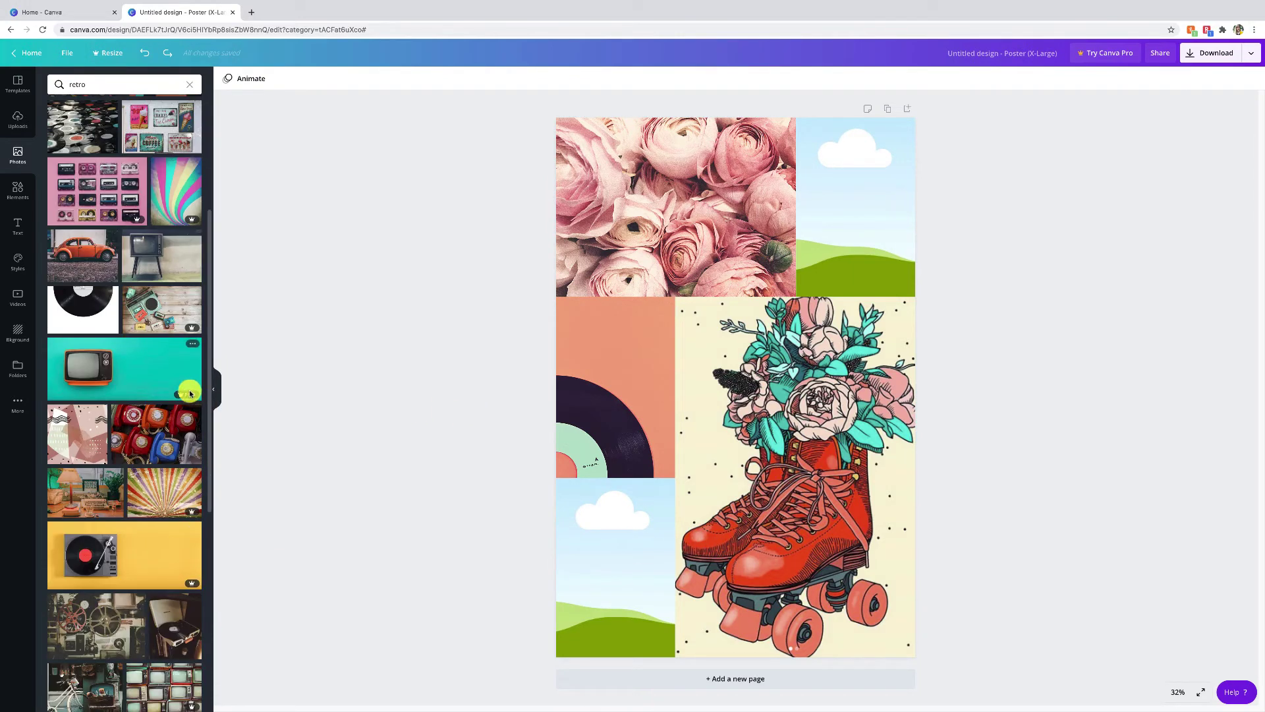
pyautogui.scroll(-3, 135, 538)
pyautogui.scroll(-5, 131, 534)
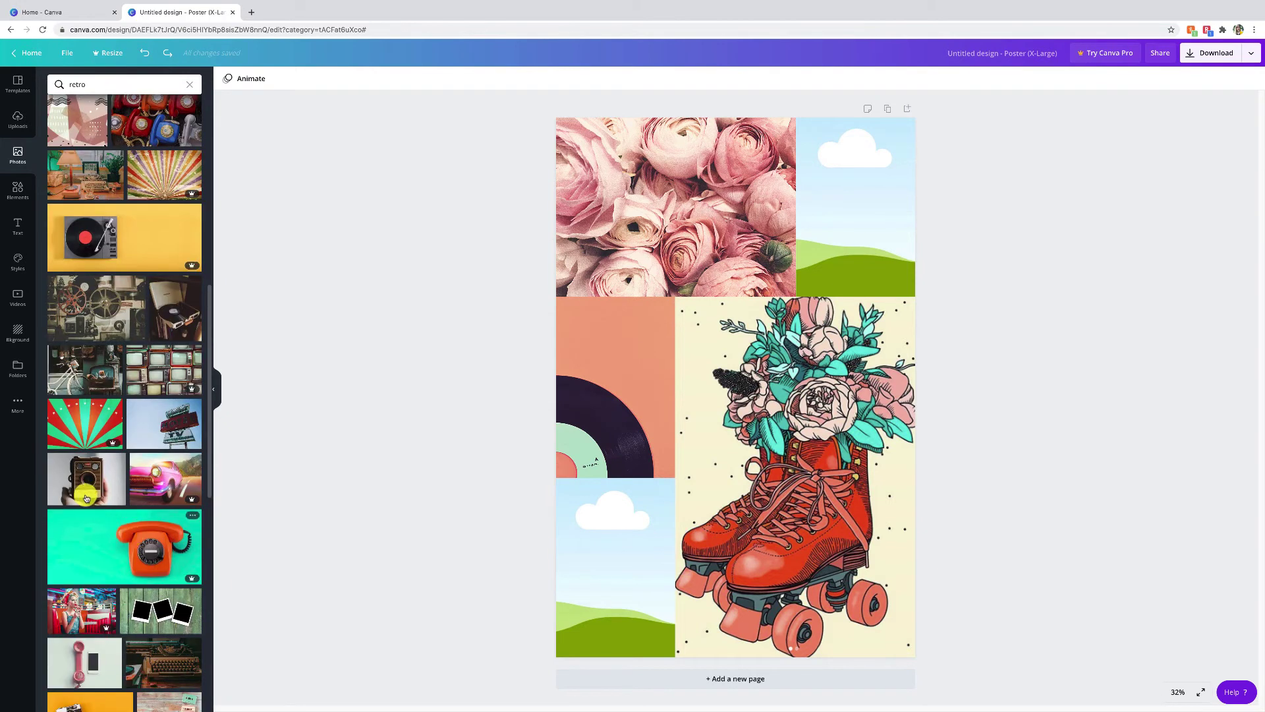
pyautogui.scroll(-2, 69, 505)
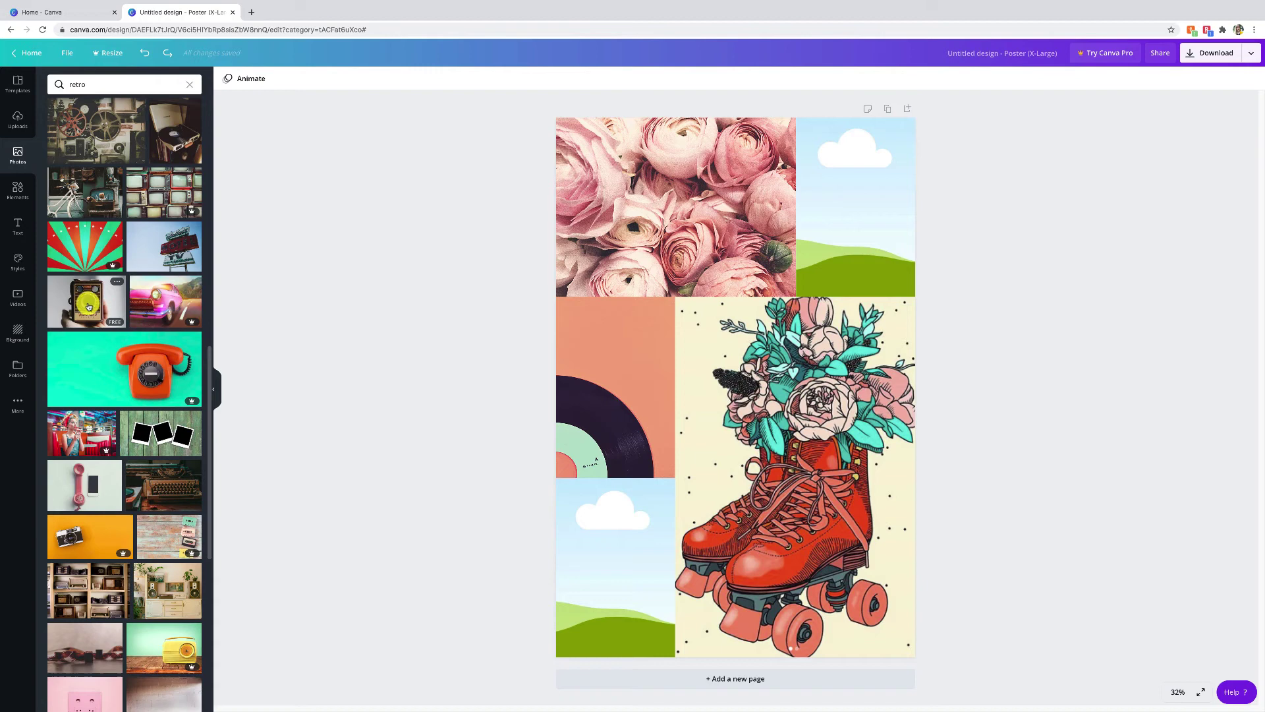
pyautogui.moveTo(89, 307); pyautogui.dragTo(629, 568)
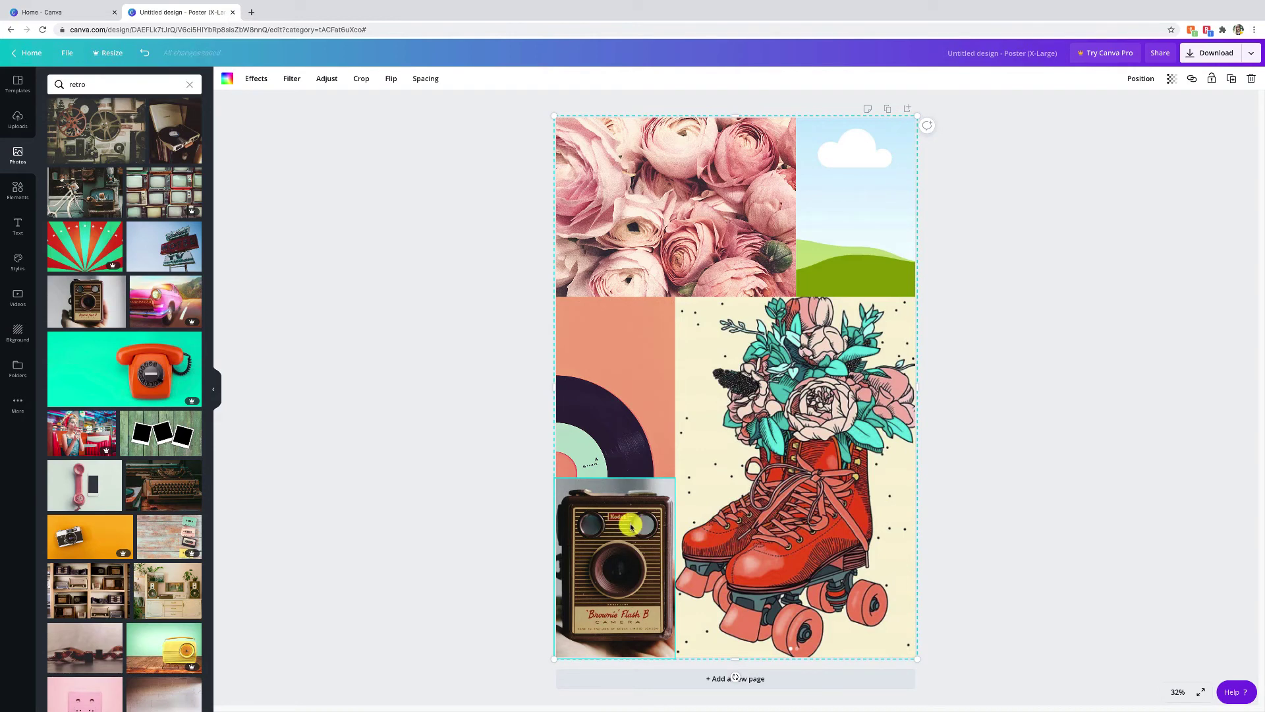
# - Give the camera photo the Whimsical filter at intensity 21
pyautogui.click(291, 78)
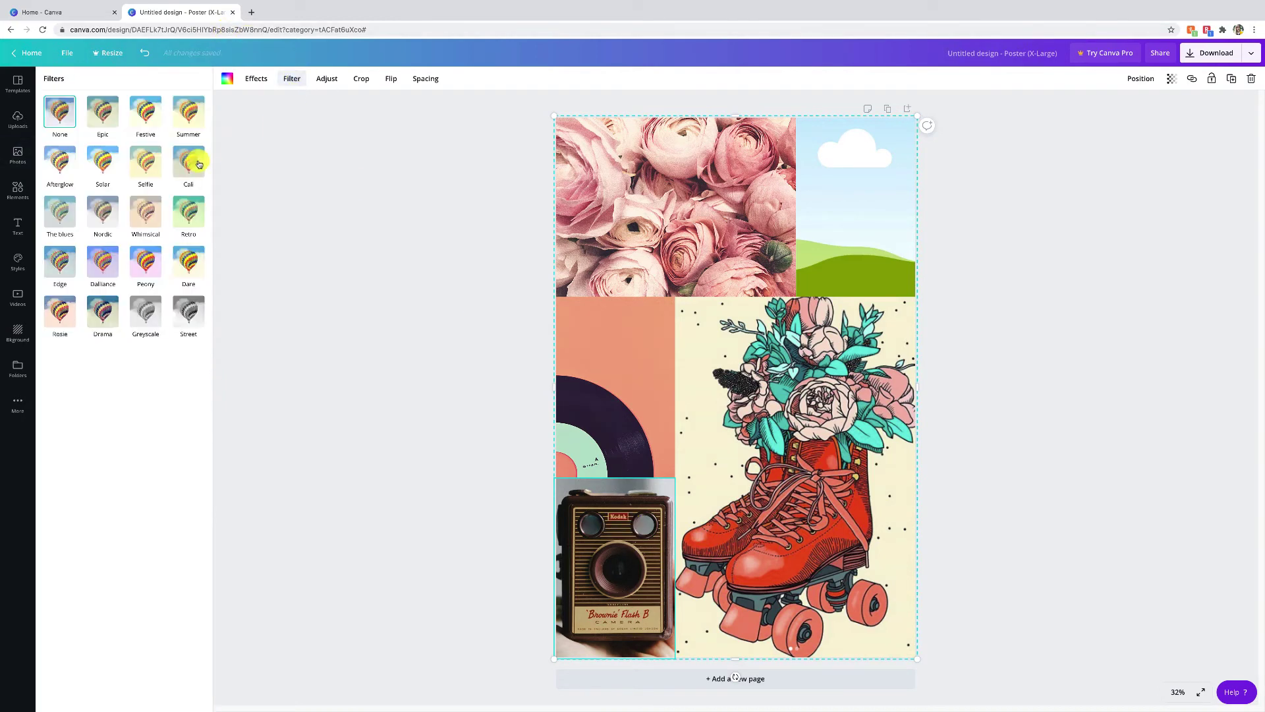
pyautogui.click(160, 216)
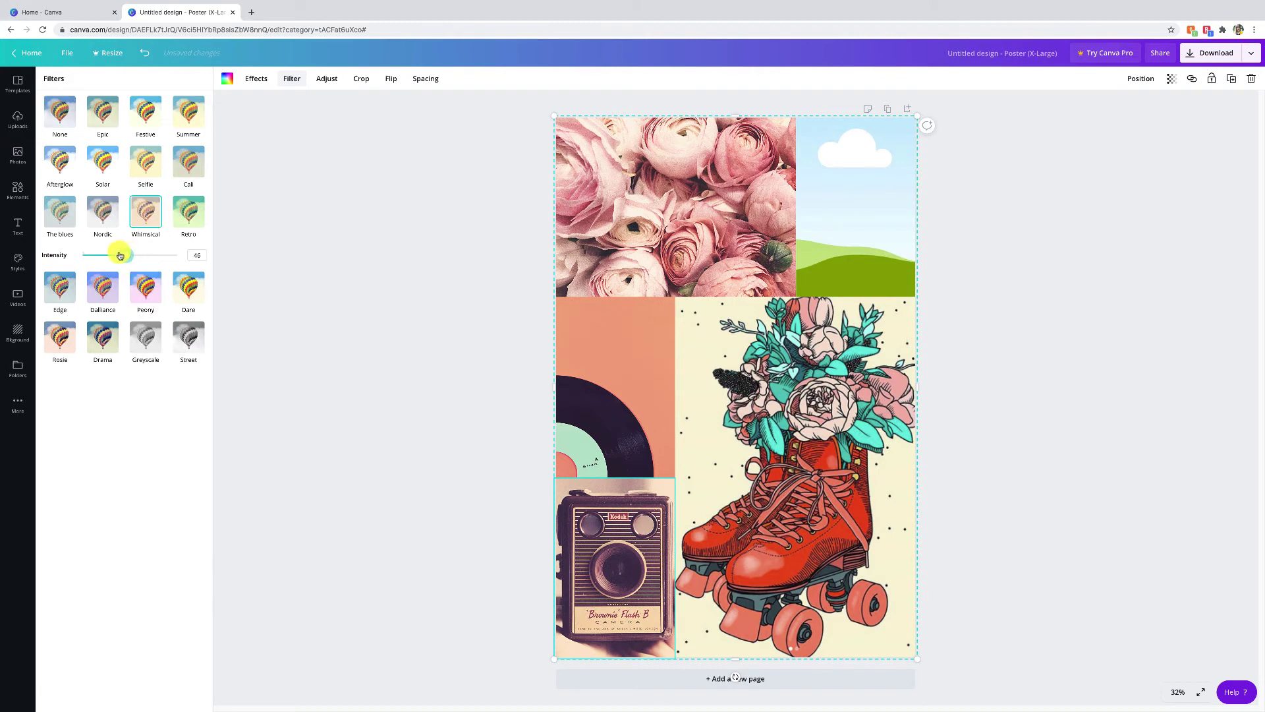
pyautogui.moveTo(120, 255); pyautogui.dragTo(104, 257)
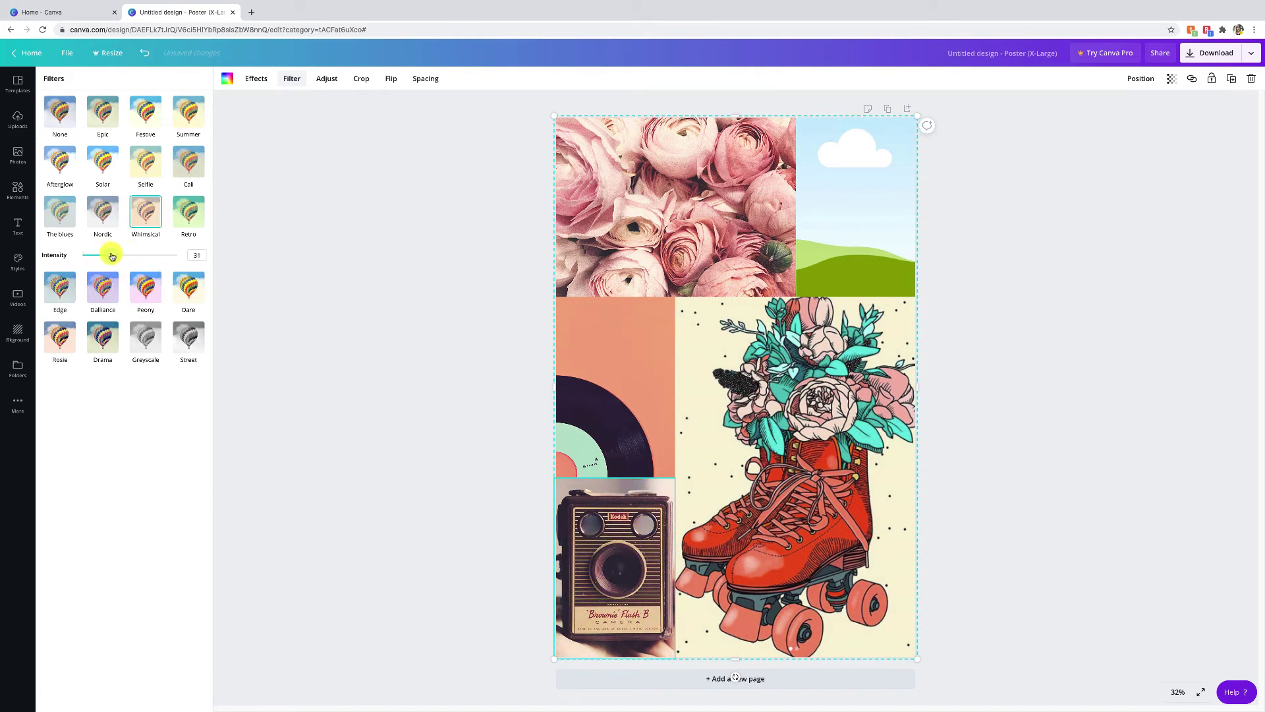
pyautogui.click(433, 395)
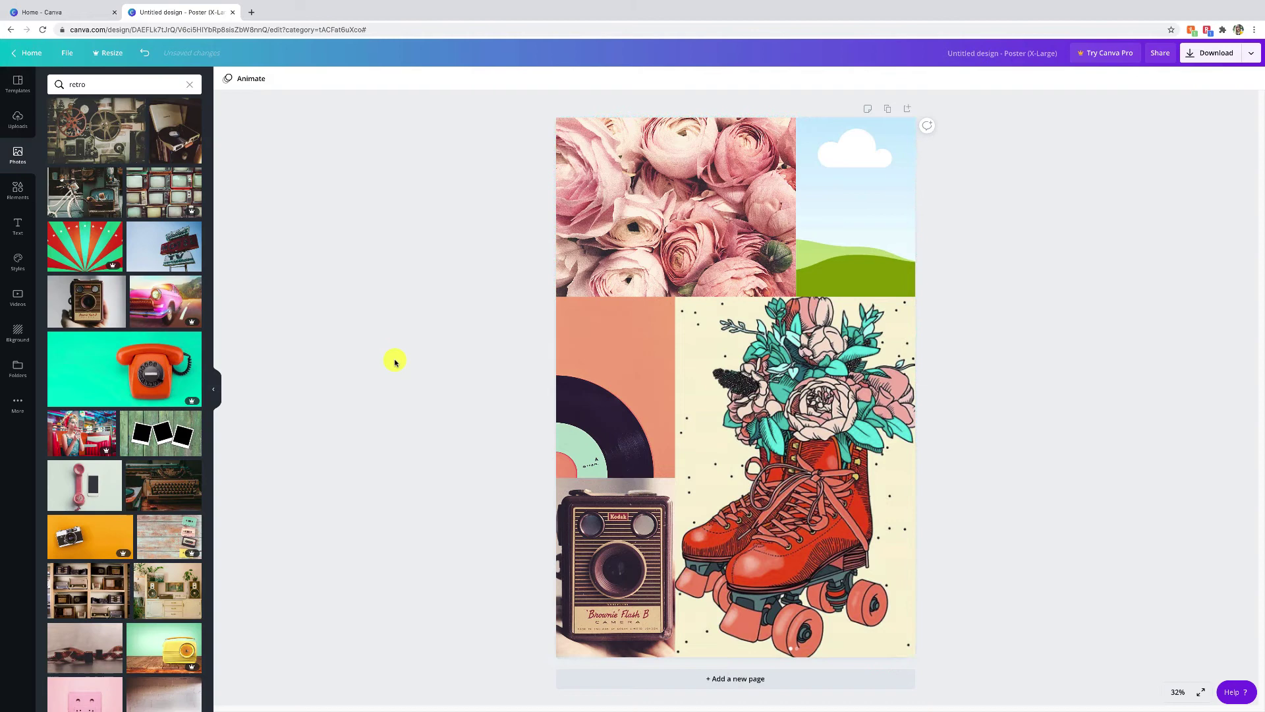
# - Search the stock photos for 'minimal'
pyautogui.scroll(-1, 170, 501)
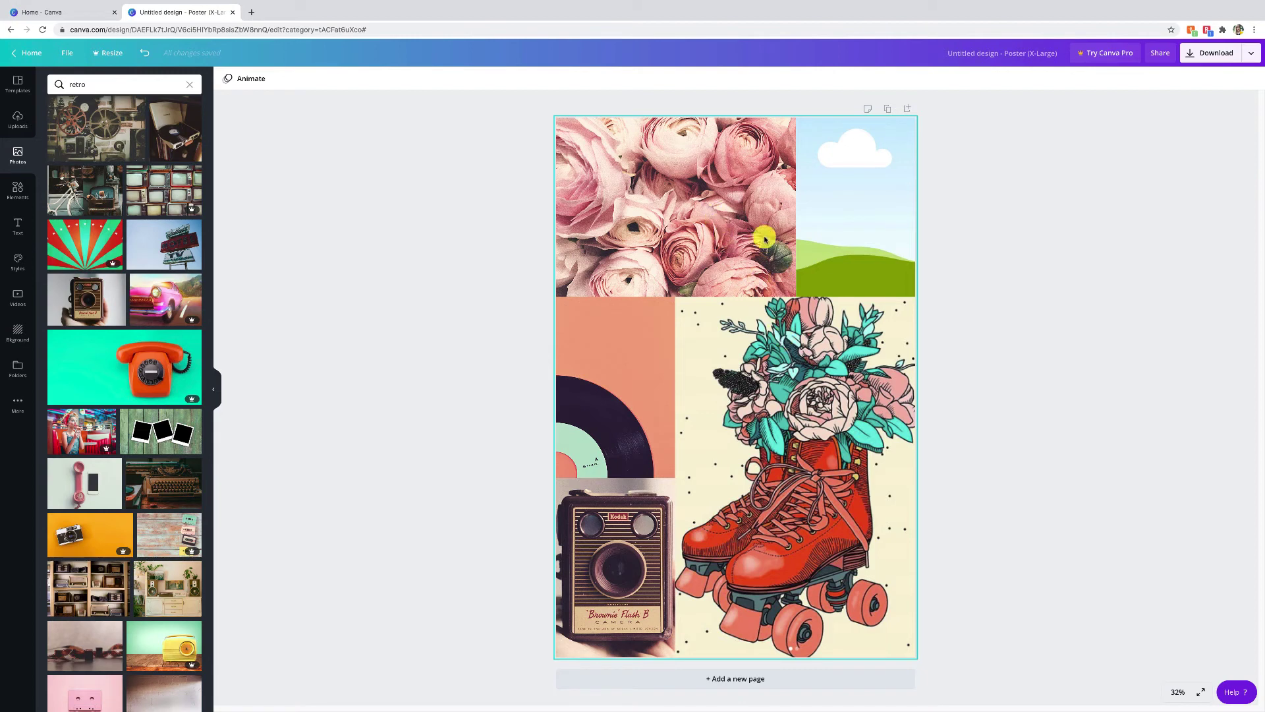
pyautogui.scroll(-2, 117, 467)
pyautogui.scroll(10, 117, 467)
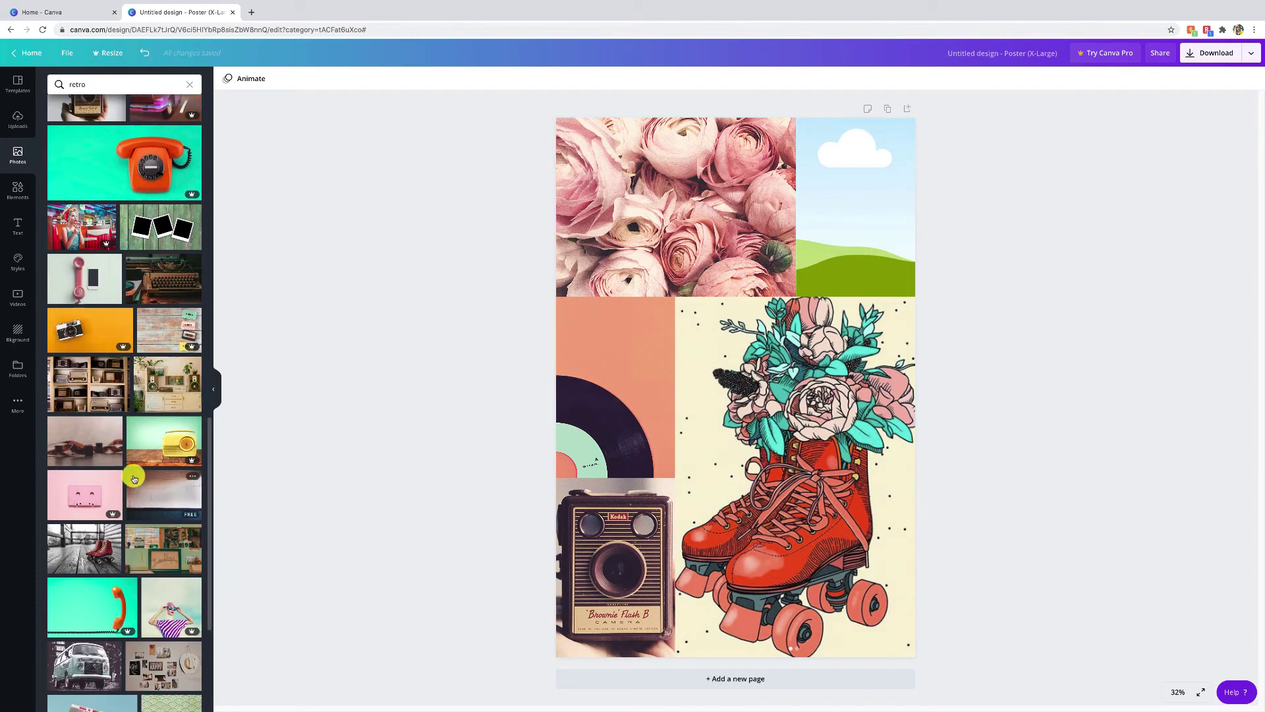
pyautogui.click(108, 85)
pyautogui.write('mi')
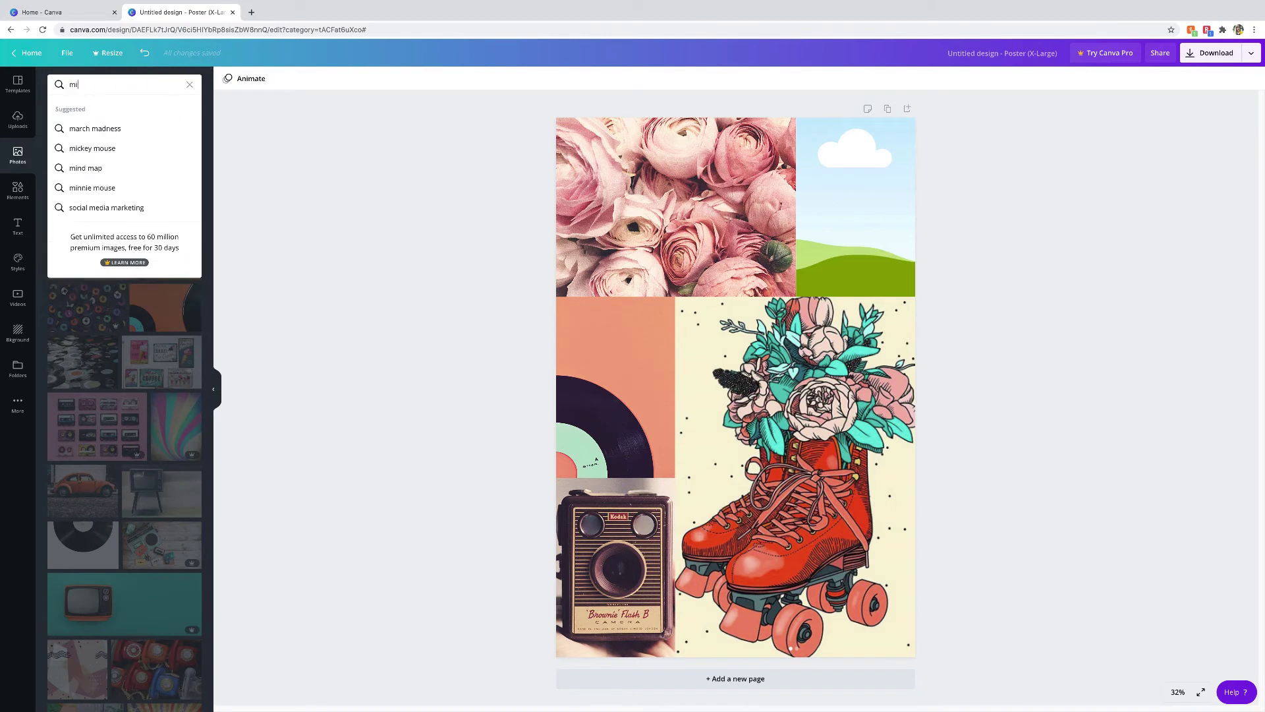
pyautogui.write('nimal')
pyautogui.press('Return')
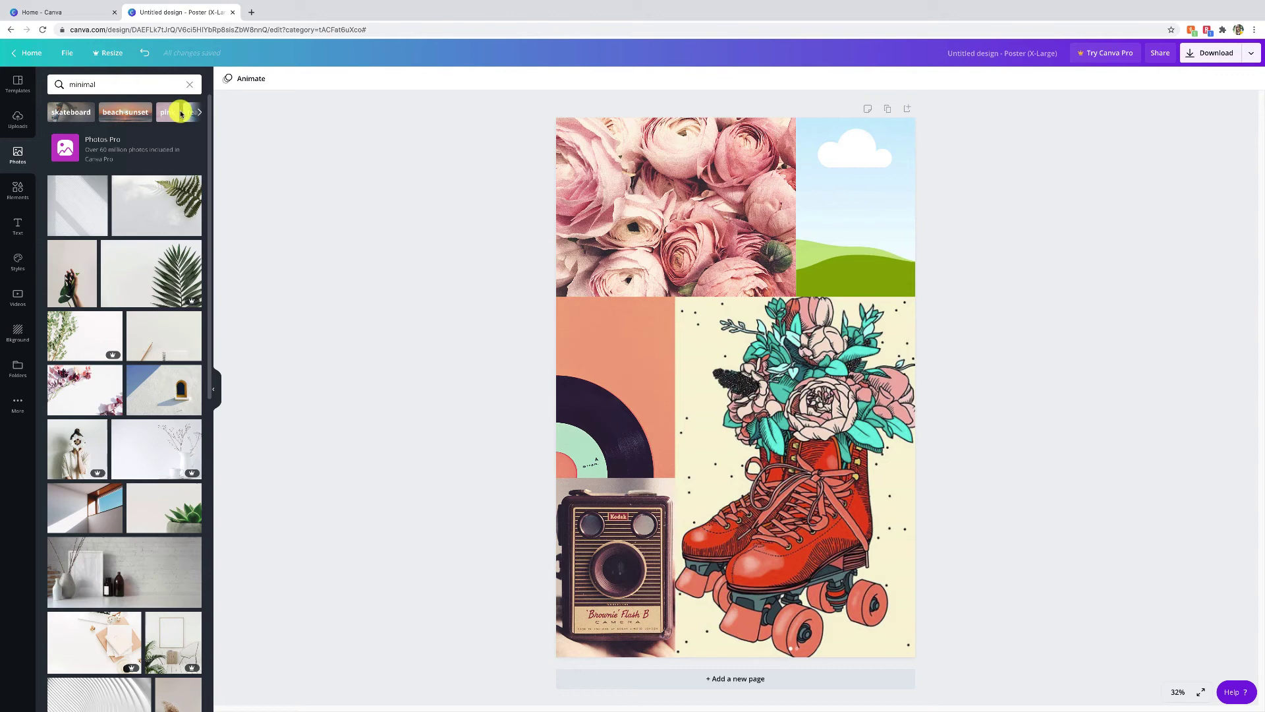
# - Search the stock photos for 'vintage' instead
pyautogui.scroll(-4, 165, 319)
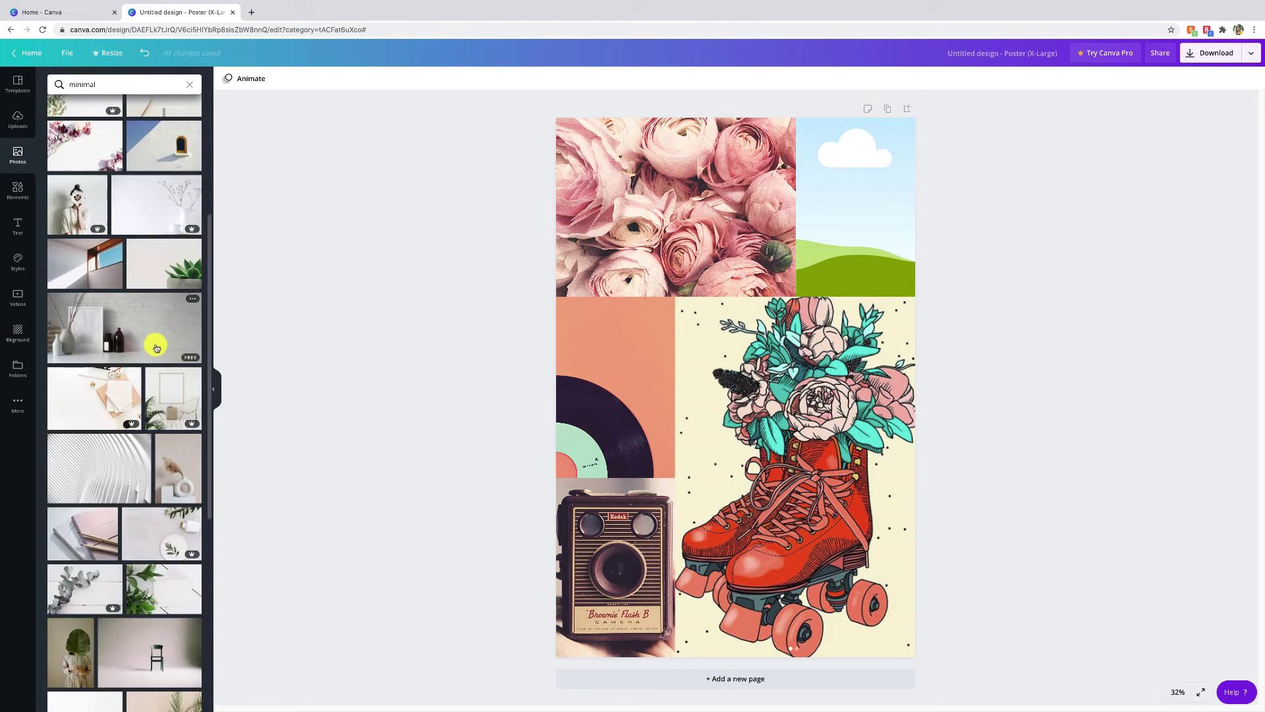
pyautogui.click(48, 83)
pyautogui.write('vintage')
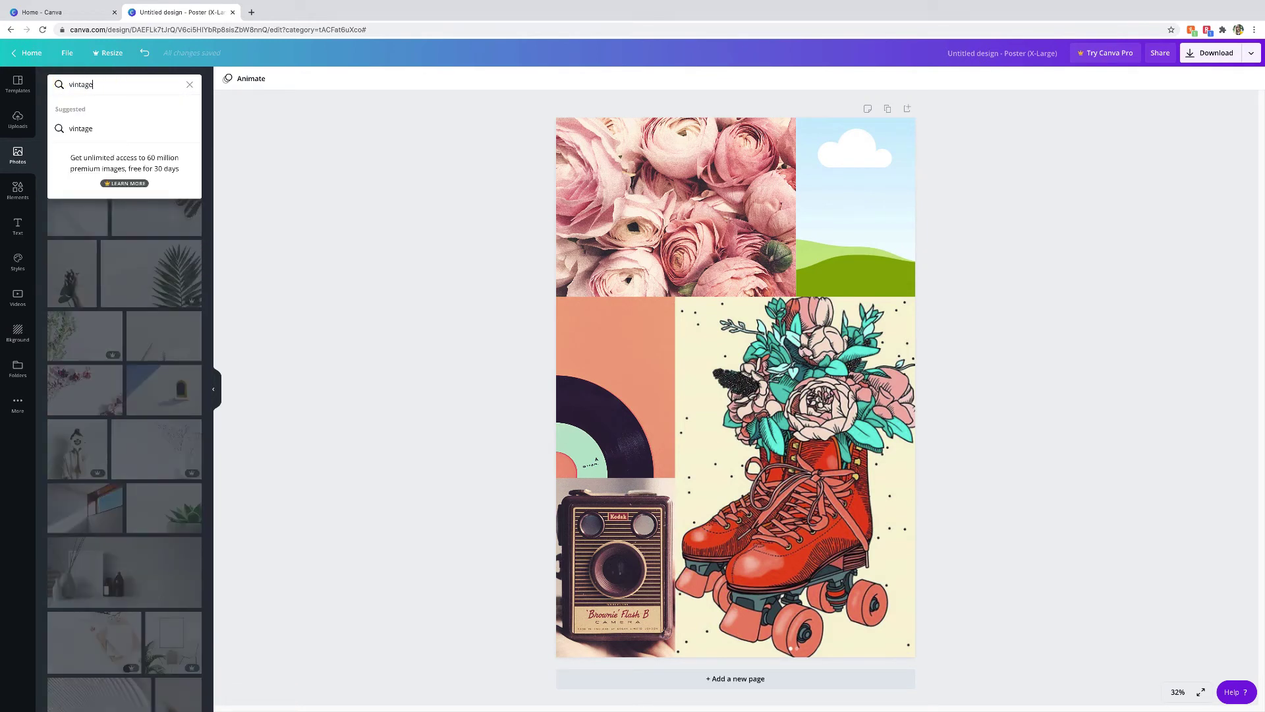
pyautogui.press('Return')
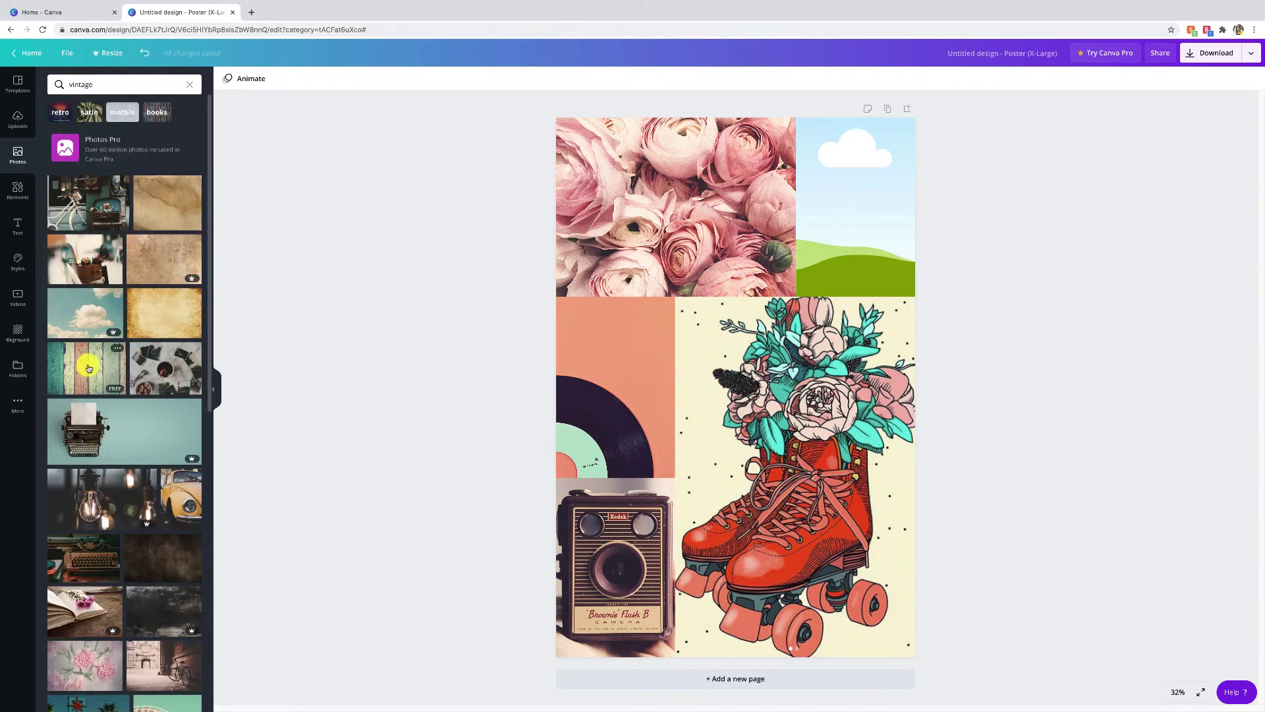
# - Swap the top-right sky picture for the teal wood-plank photo, shifted slightly right in its frame
pyautogui.moveTo(77, 380); pyautogui.dragTo(872, 194)
pyautogui.doubleClick(866, 178)
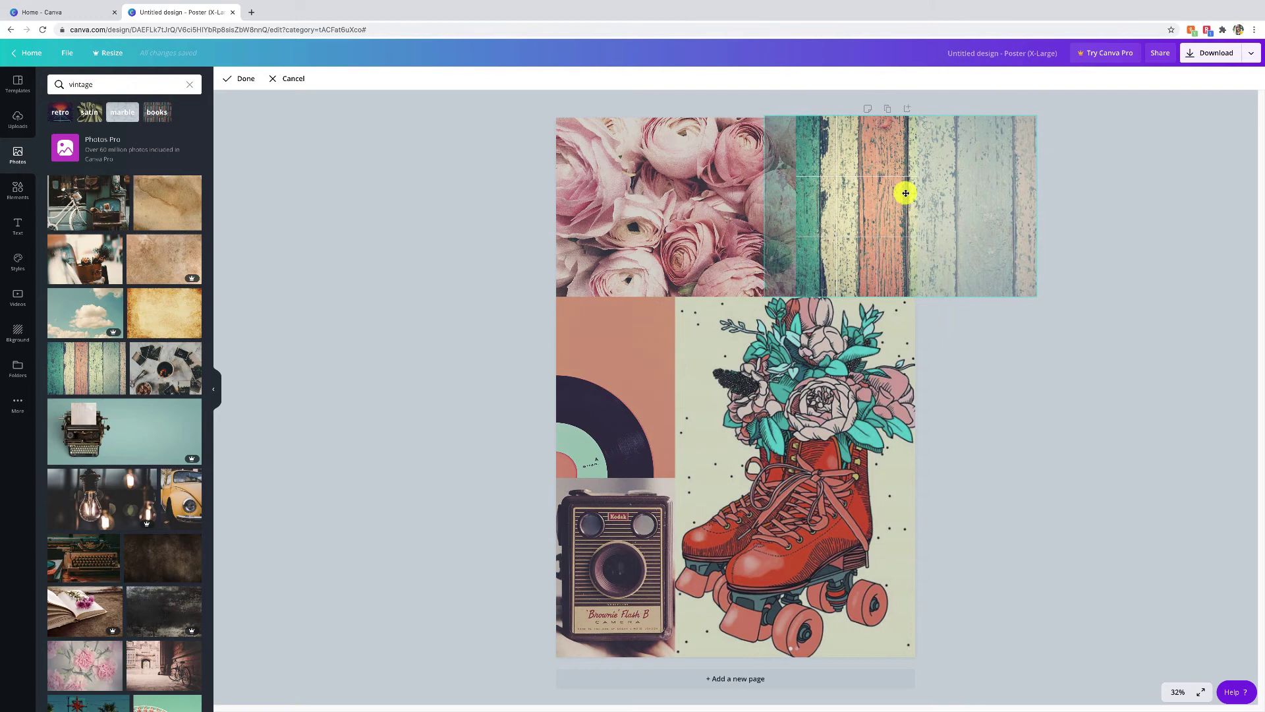
pyautogui.moveTo(906, 193); pyautogui.dragTo(915, 189)
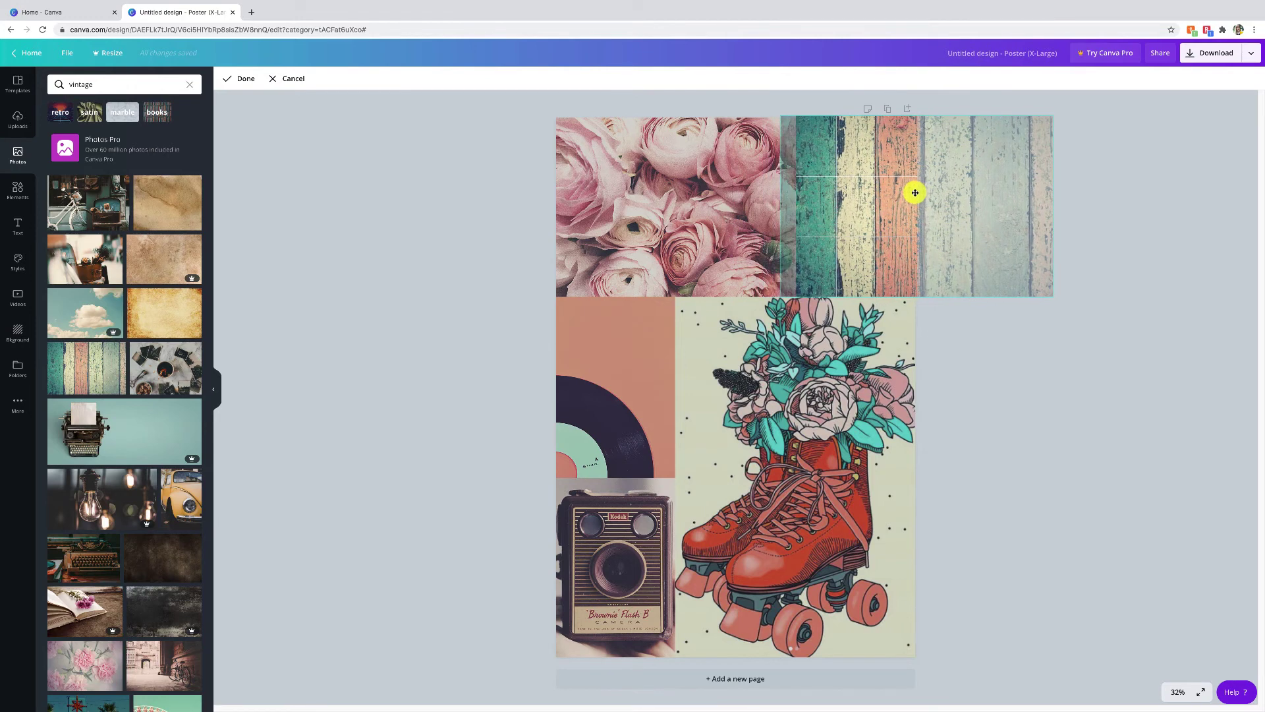
pyautogui.click(1013, 326)
pyautogui.click(1005, 333)
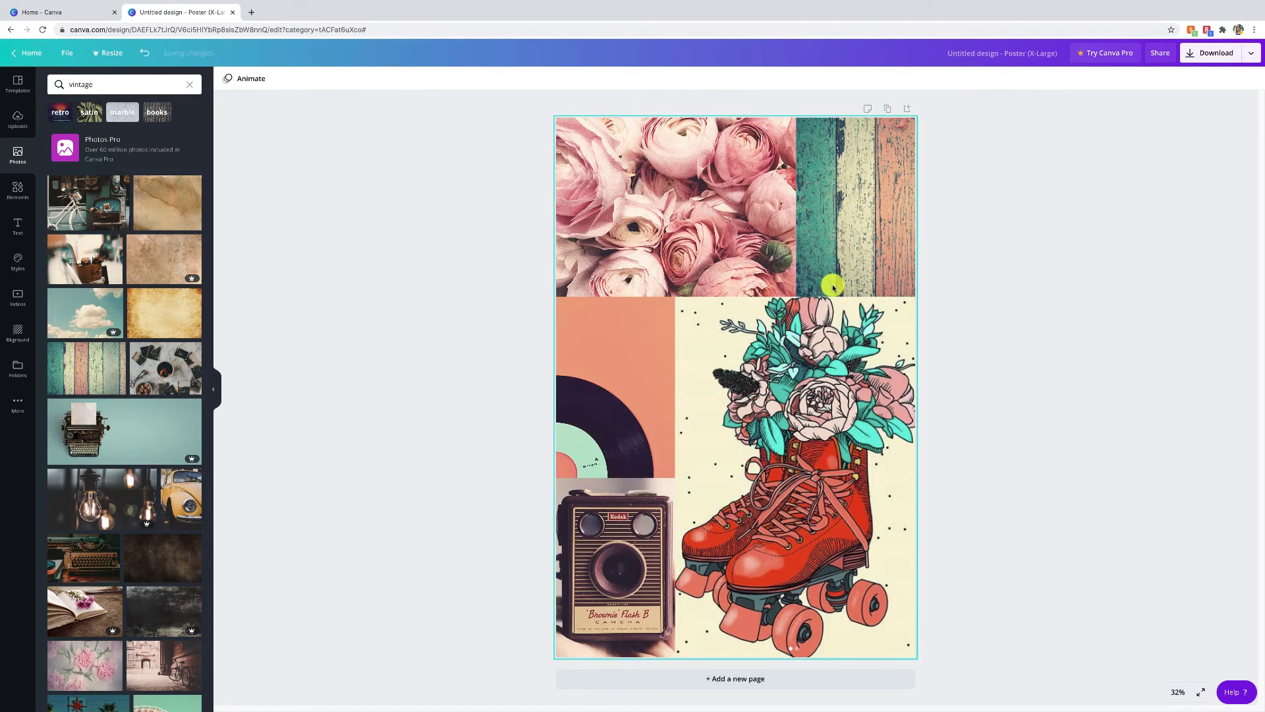
pyautogui.doubleClick(859, 235)
pyautogui.click(960, 370)
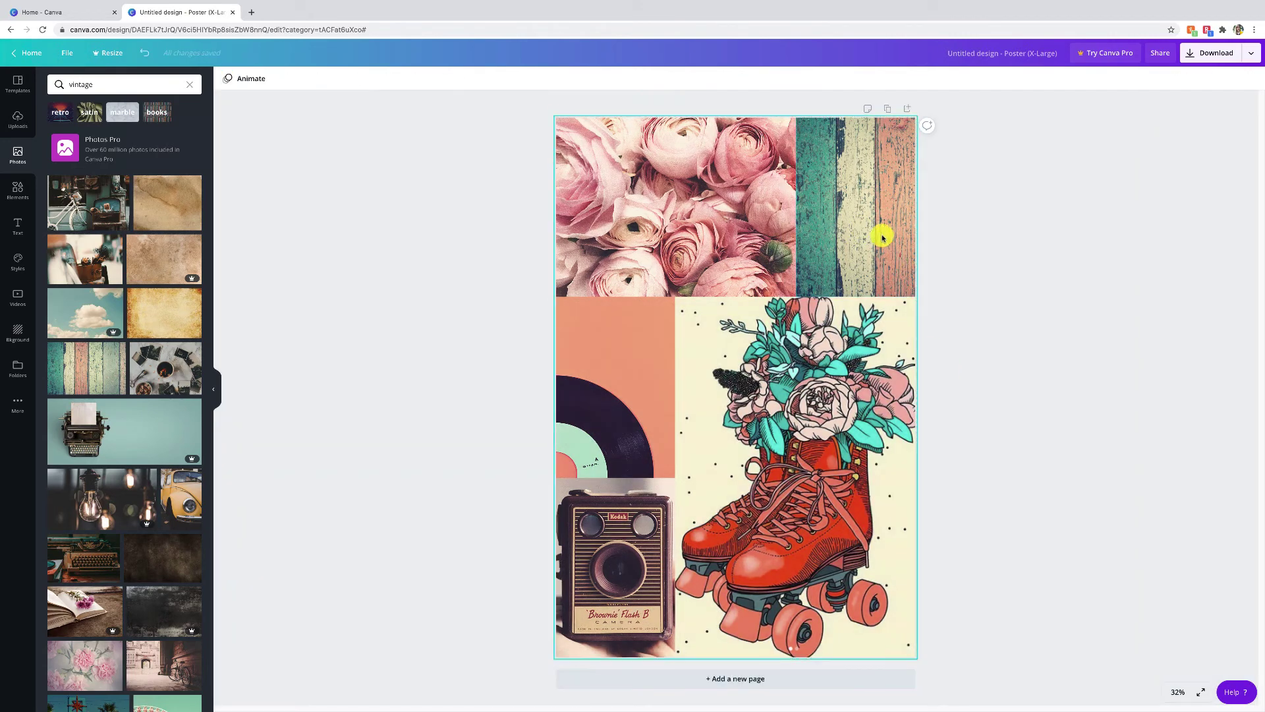
pyautogui.click(855, 242)
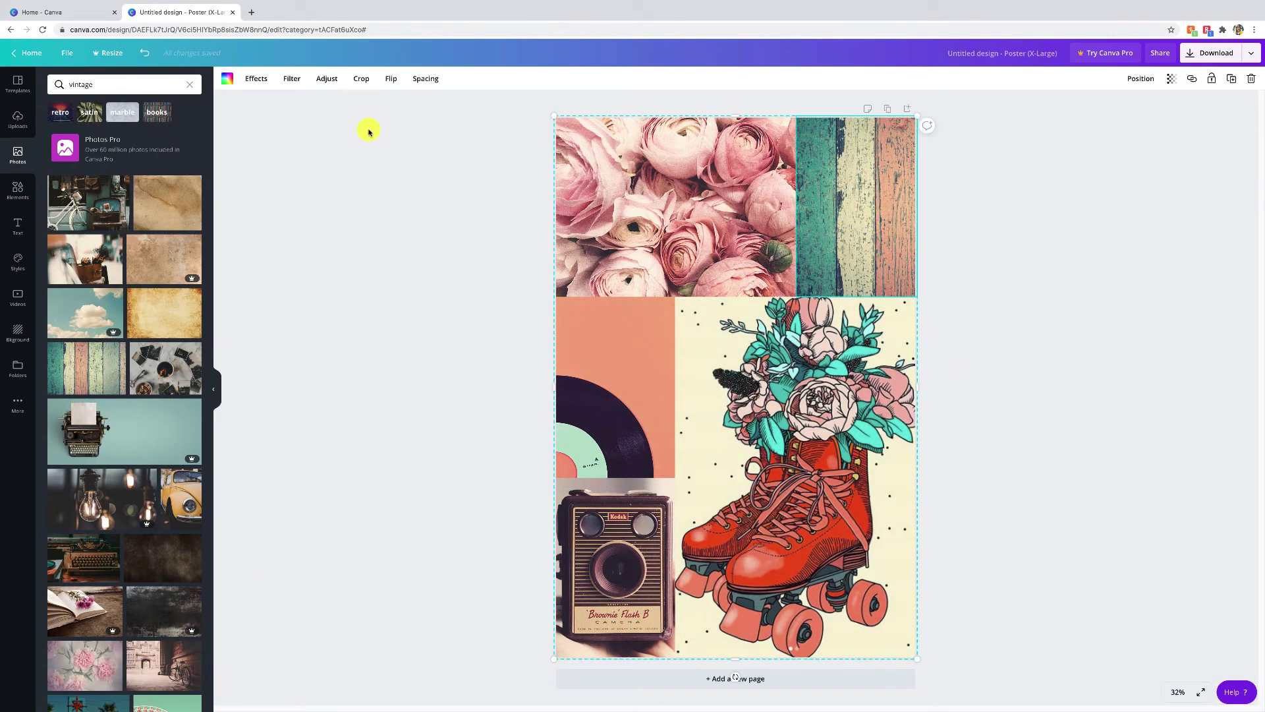
pyautogui.click(292, 79)
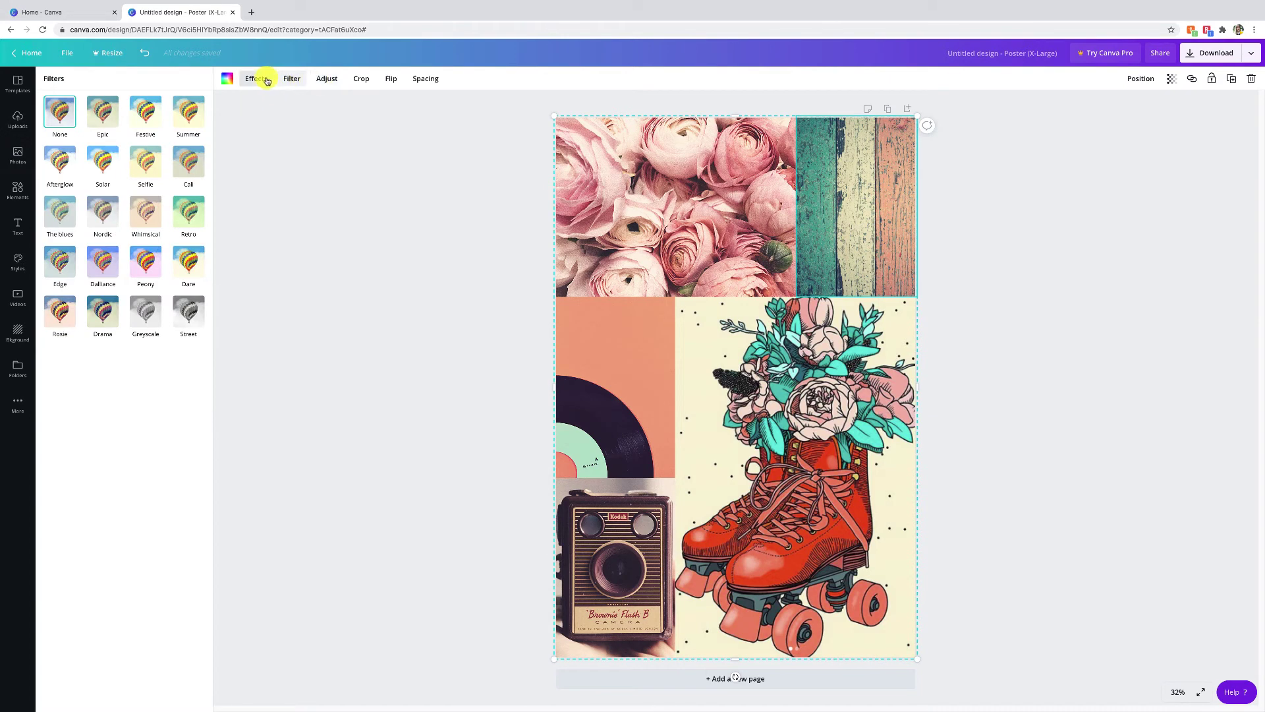
# - Set the wood photo's Whimsical filter to intensity 0, keeping its original colours
pyautogui.click(264, 78)
pyautogui.click(291, 80)
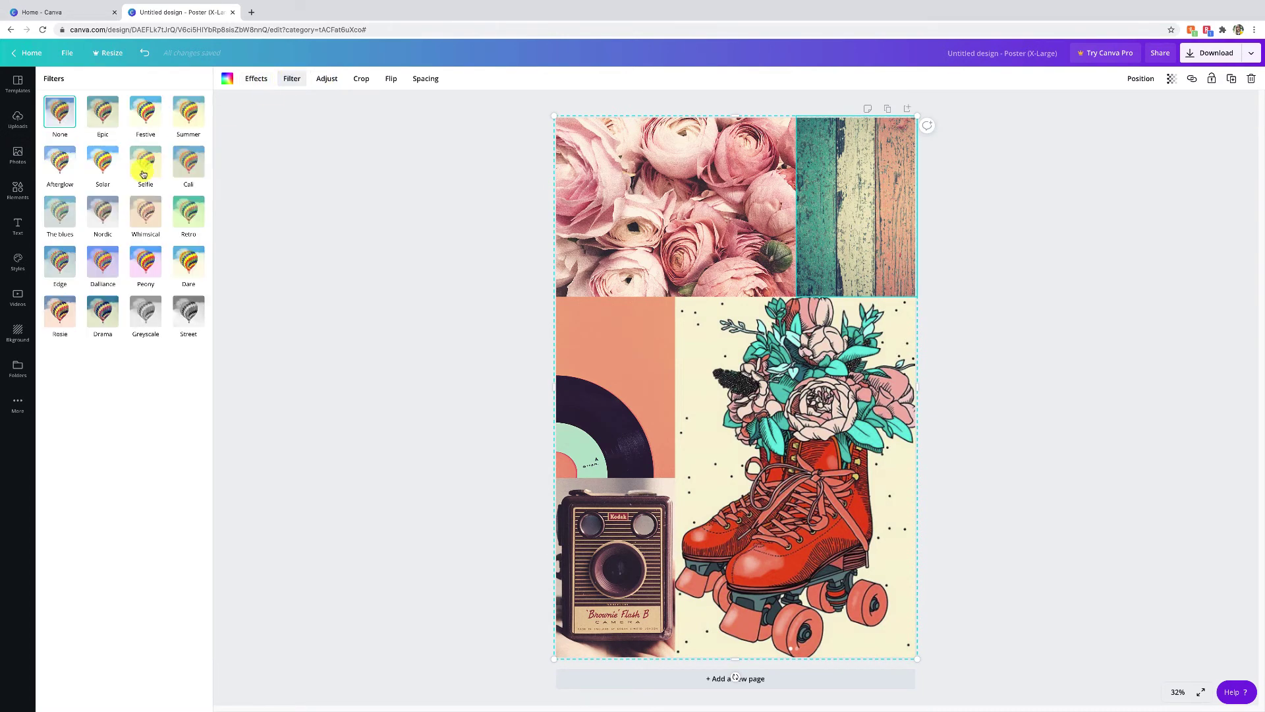
pyautogui.click(146, 217)
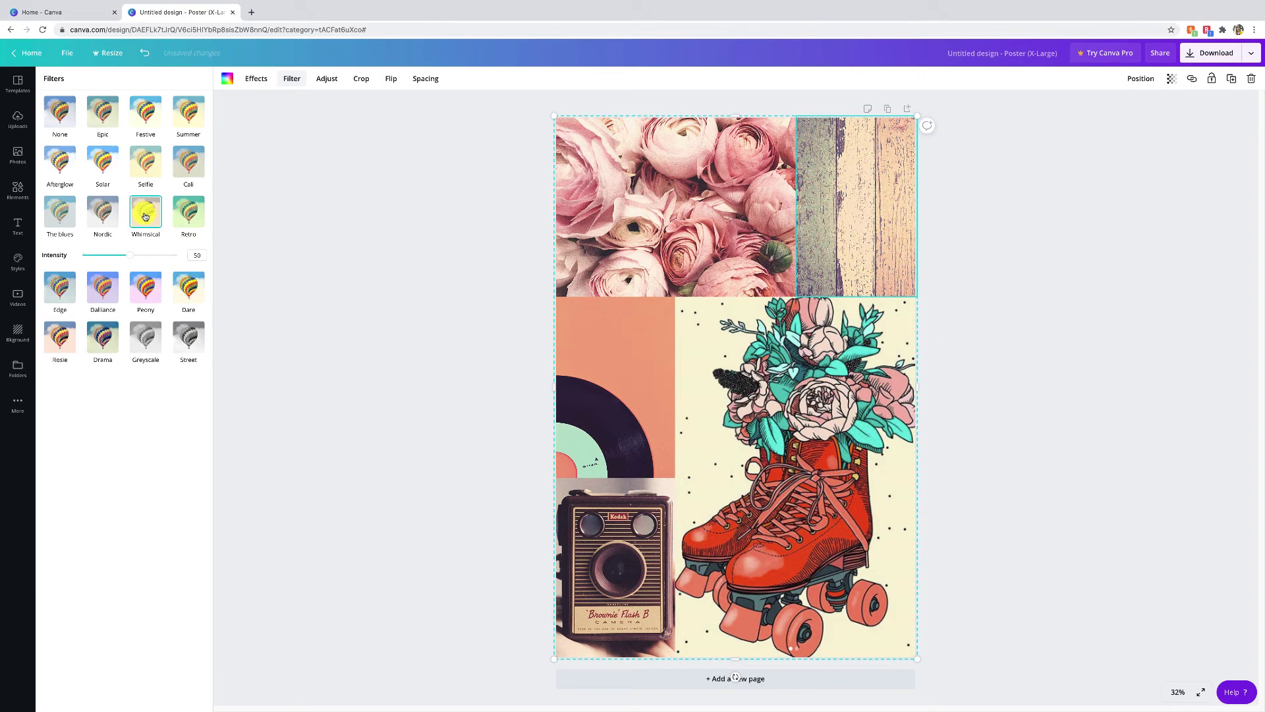
pyautogui.moveTo(113, 259); pyautogui.dragTo(48, 245)
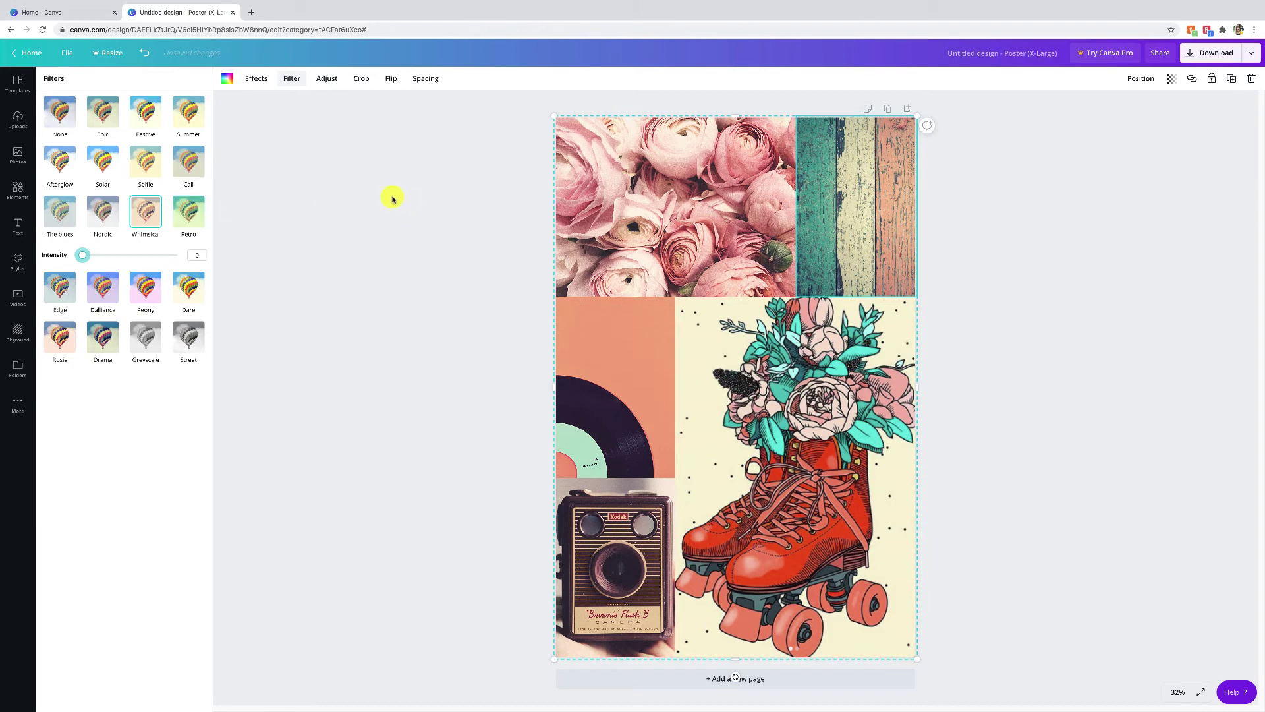
pyautogui.press('Escape')
pyautogui.click(373, 209)
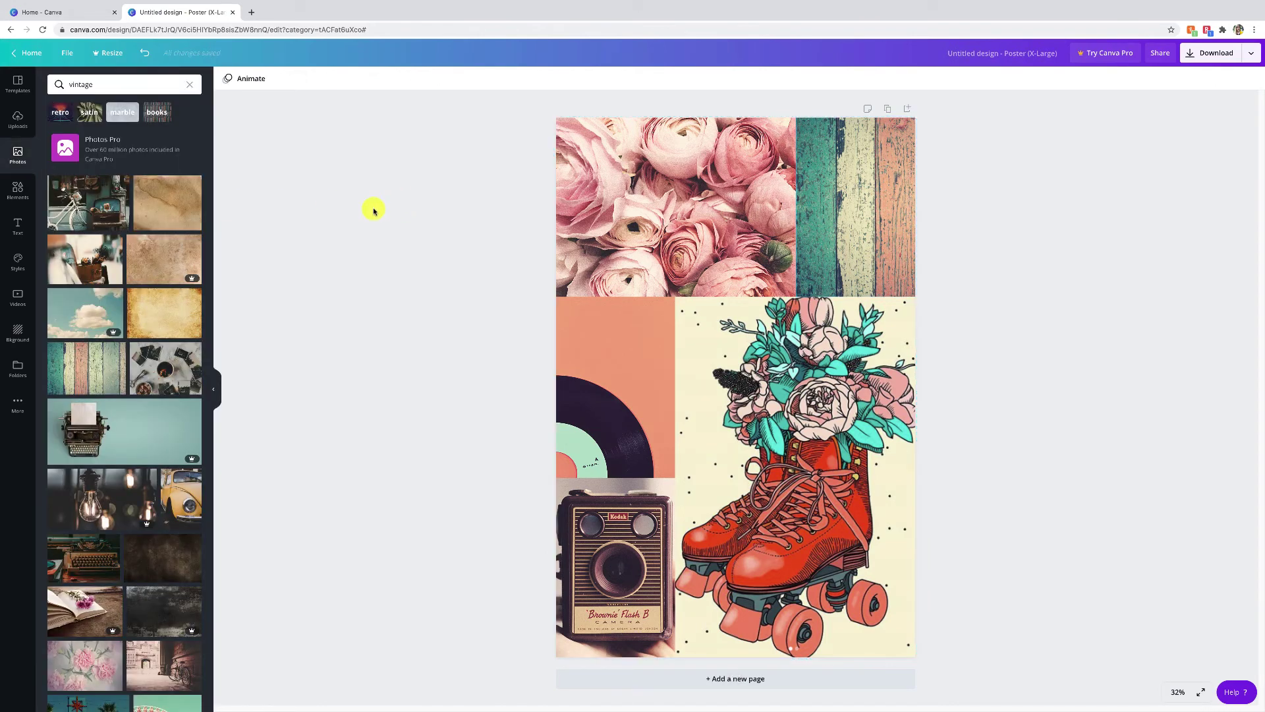
# - Add the 'just breathe' text design, then the purple retro CHILL design from a 'retro' search
pyautogui.click(18, 224)
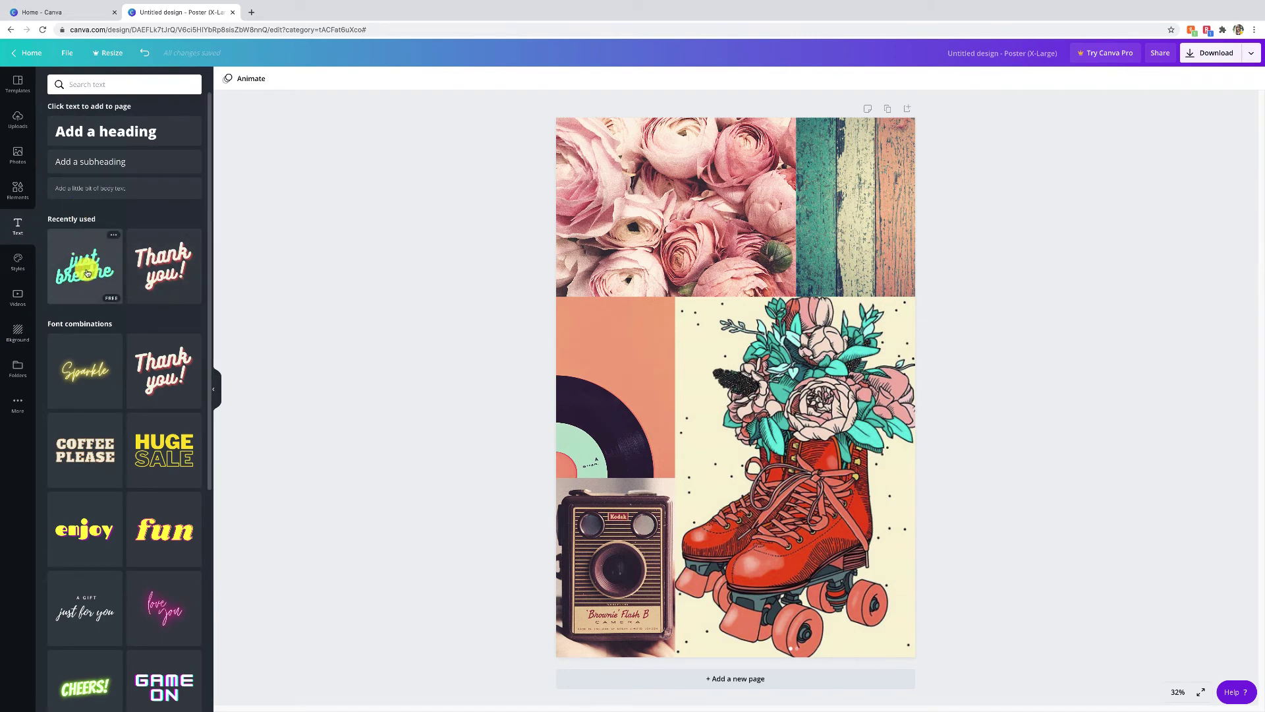
pyautogui.moveTo(87, 273); pyautogui.dragTo(756, 311)
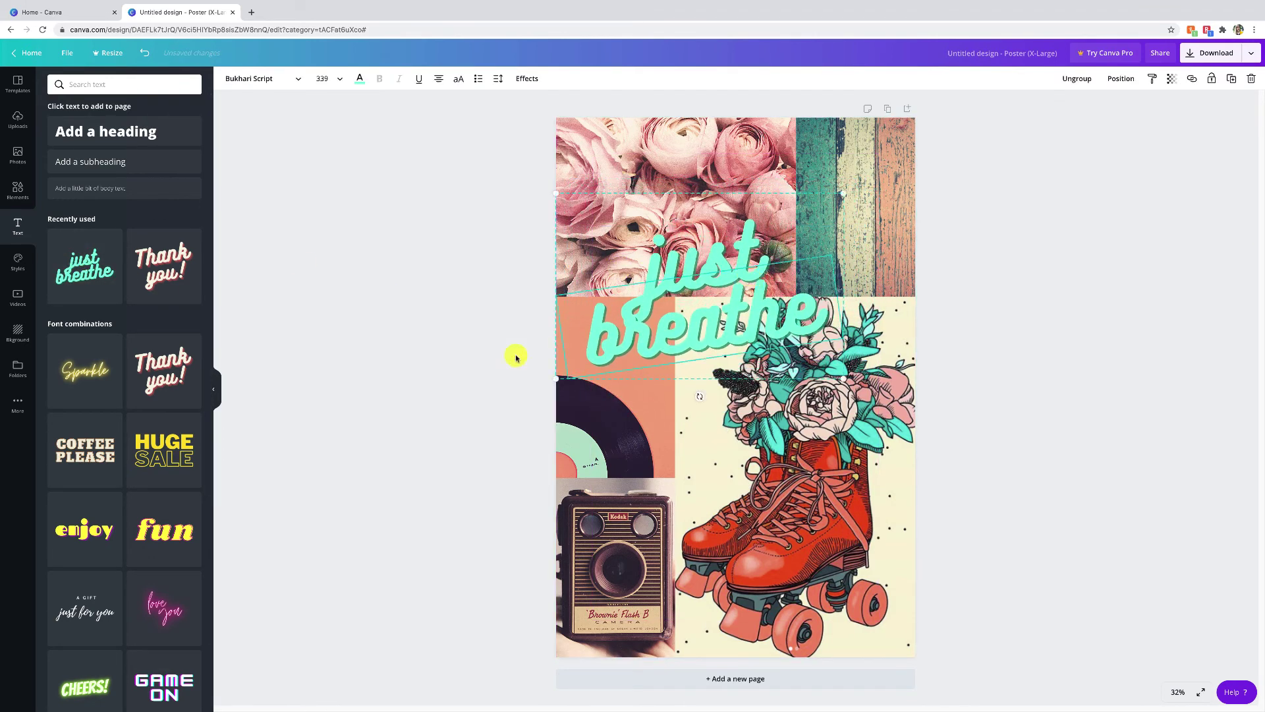
pyautogui.scroll(-3, 126, 452)
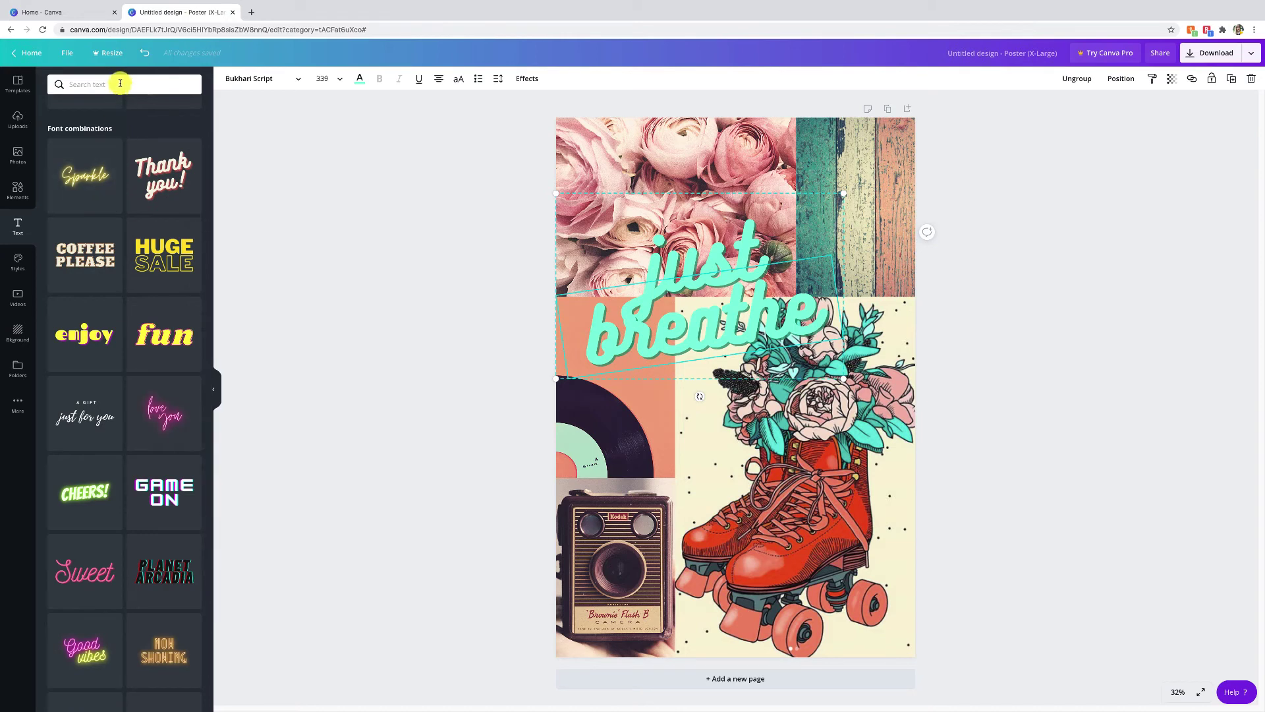
pyautogui.write('retro')
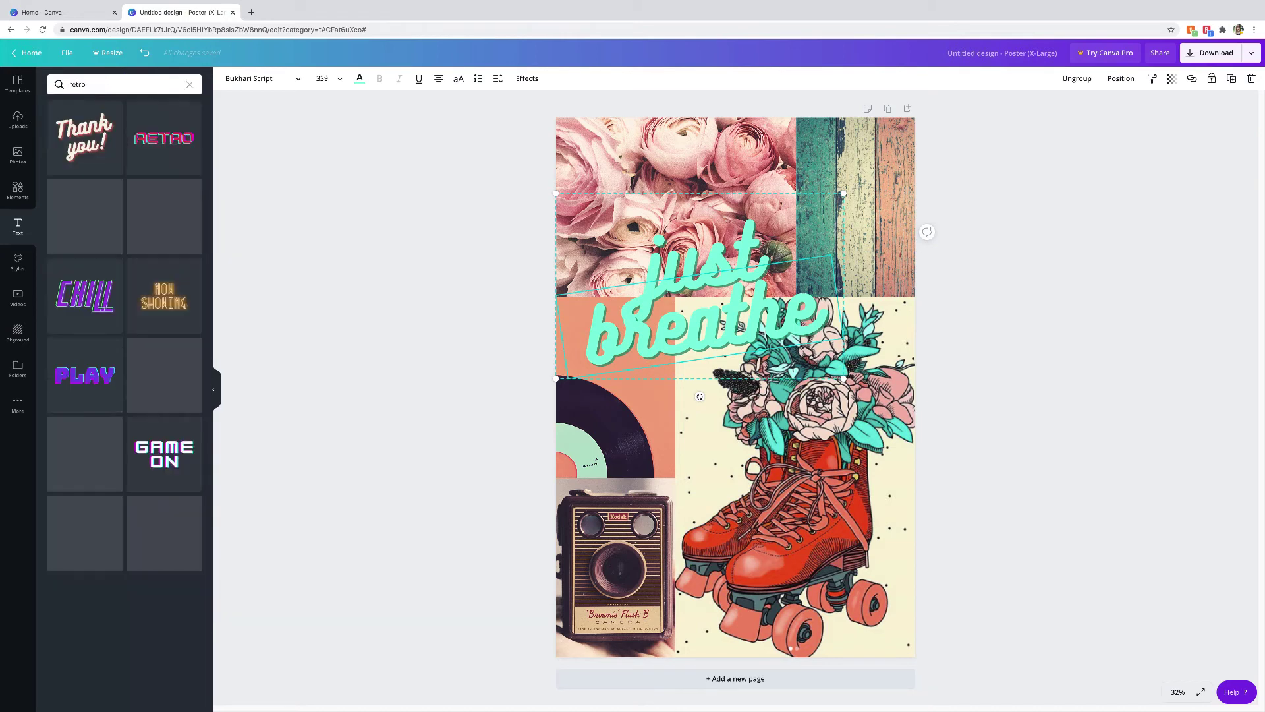
pyautogui.moveTo(84, 295); pyautogui.dragTo(688, 311)
# - Delete the trial 'just breathe' text from the poster
pyautogui.press('BackSpace')
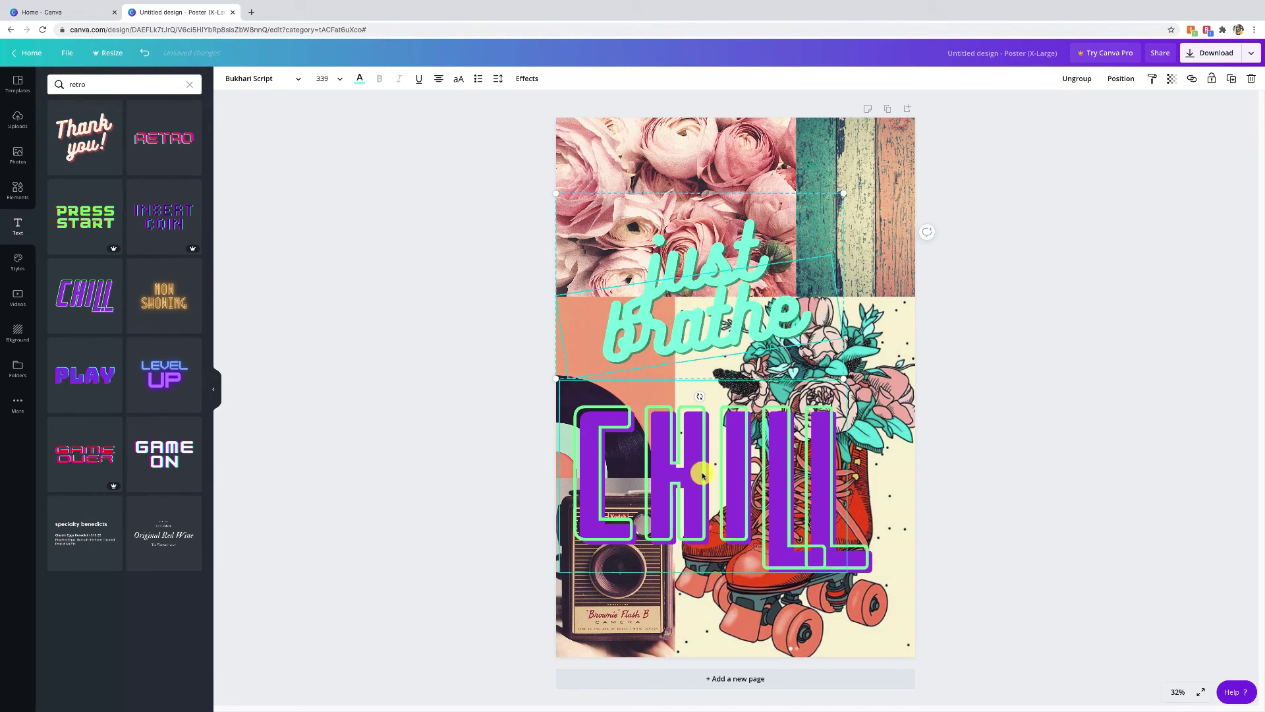
pyautogui.click(749, 273)
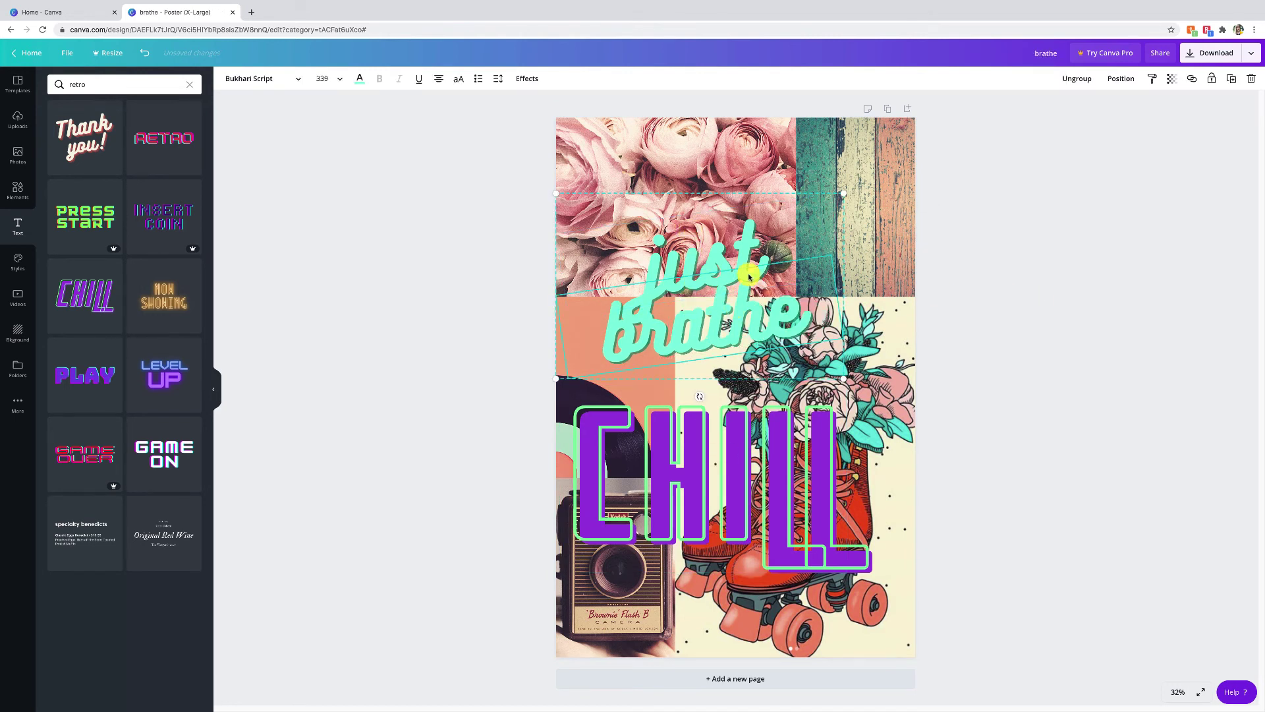
pyautogui.press('Delete')
pyautogui.press('Delete')
# - Move the CHILL text to the top and change its wording to 'ROLL WITH IT'
pyautogui.click(741, 440)
pyautogui.moveTo(741, 440); pyautogui.dragTo(835, 218)
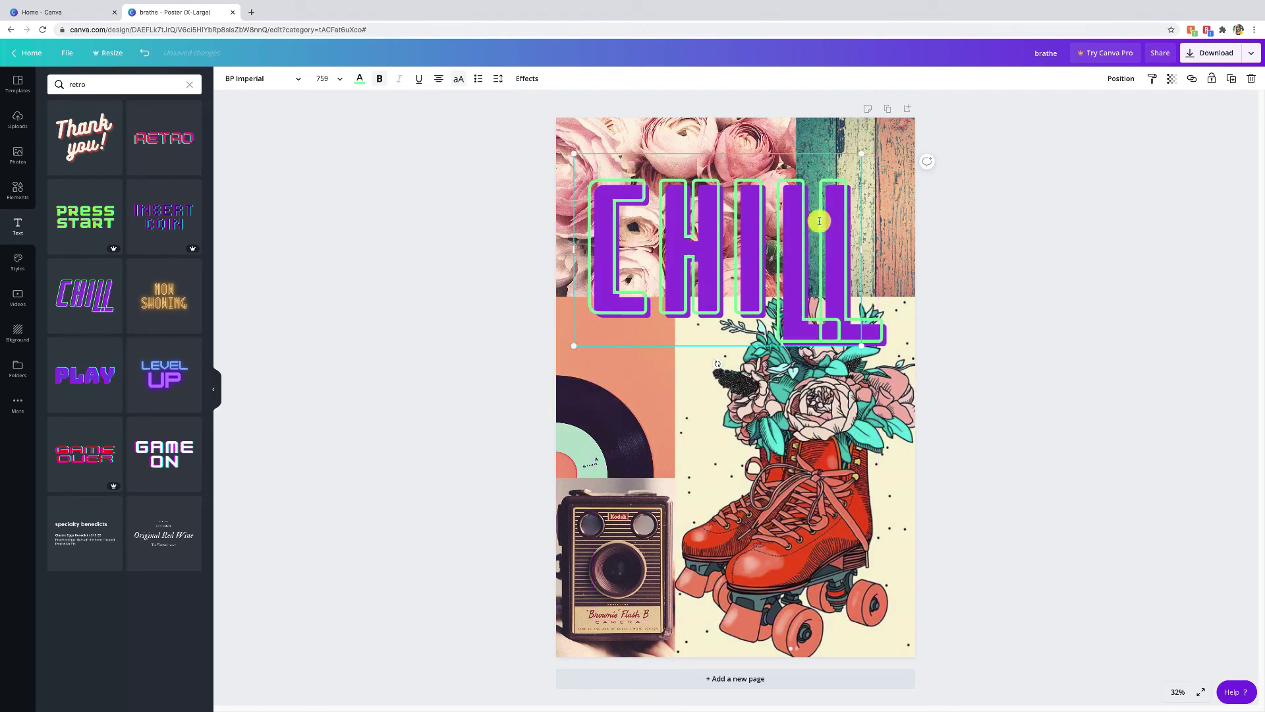
pyautogui.doubleClick(820, 221)
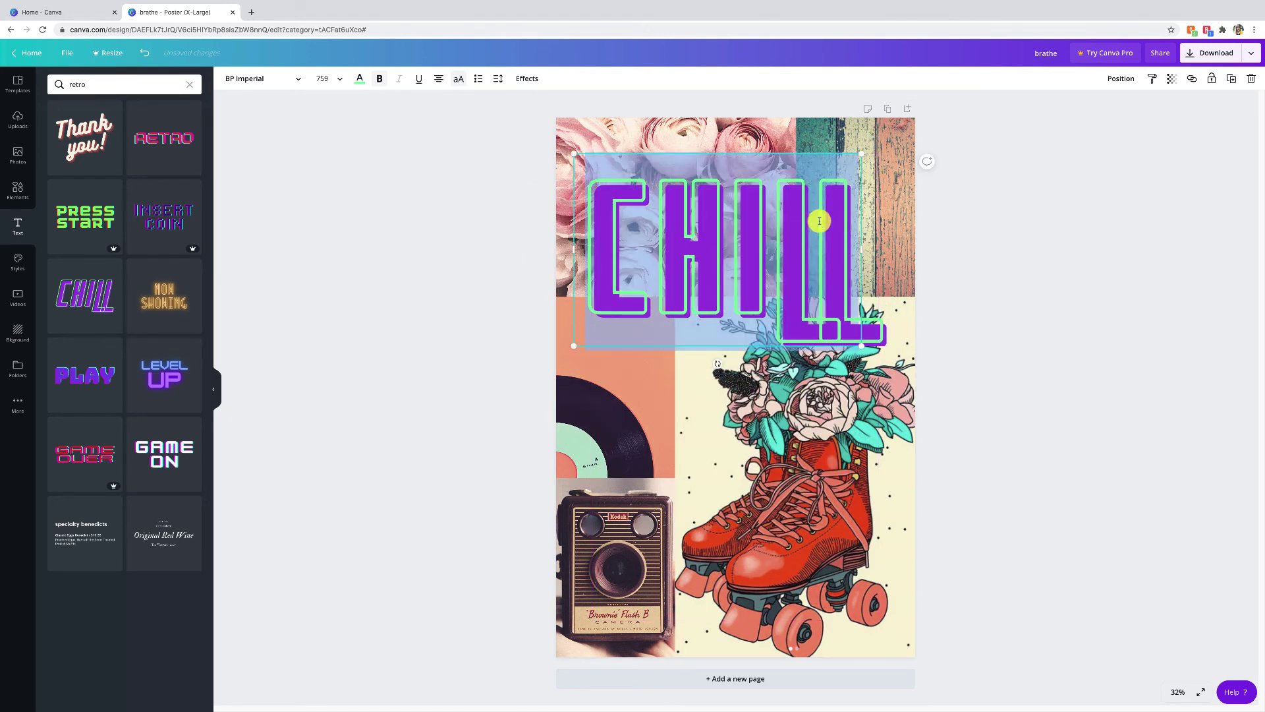
pyautogui.write('ROLL')
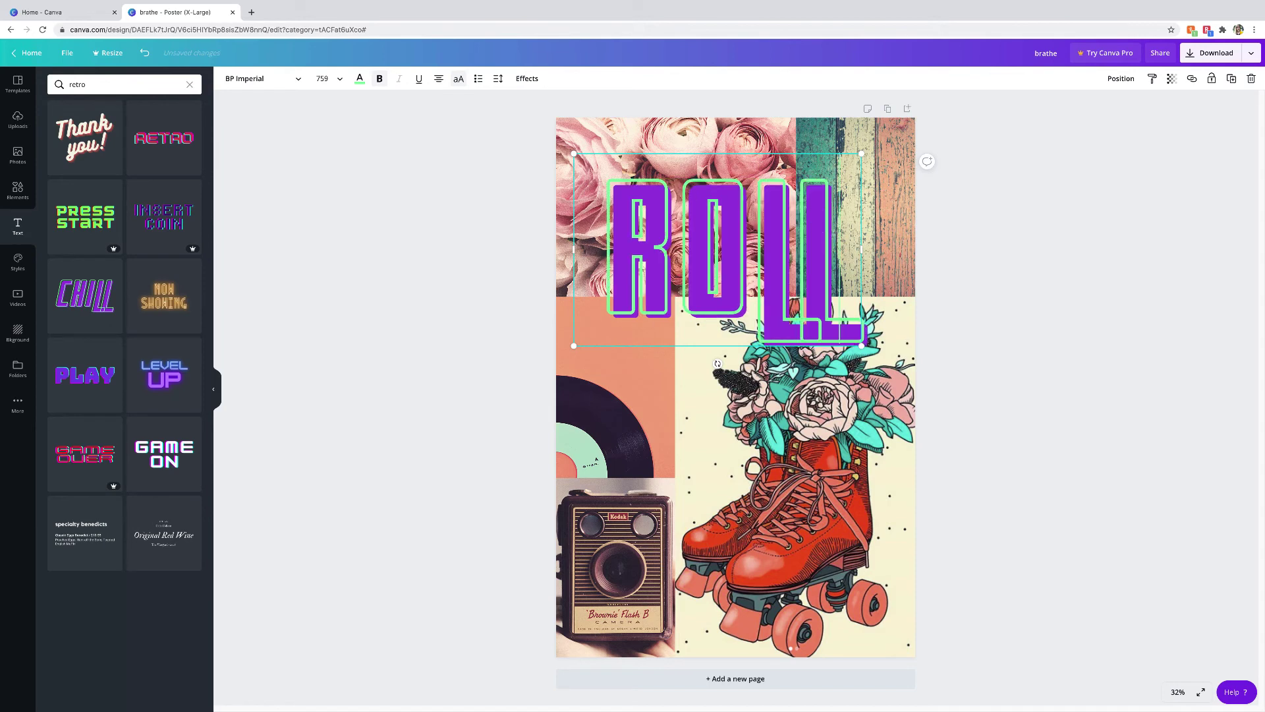
pyautogui.write(' WITH IT')
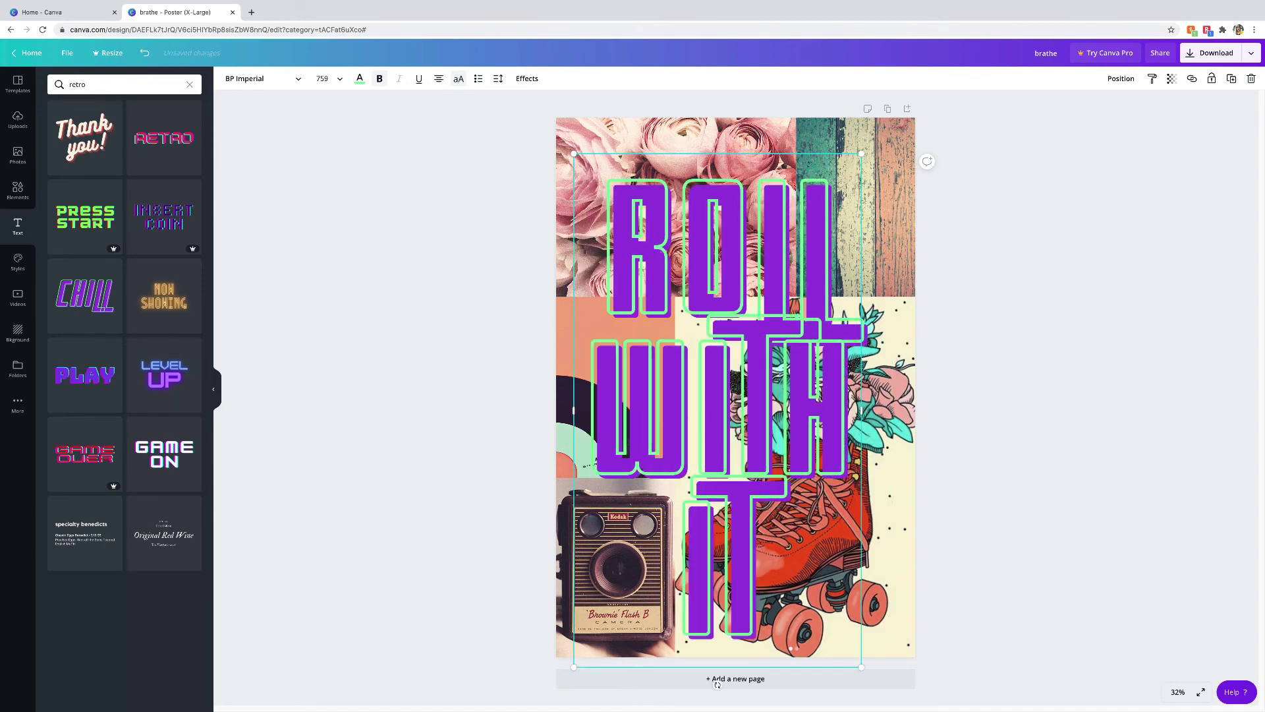
# - Set the 'ROLL WITH IT' text to font size 300
pyautogui.hotkey('ctrl', 'a')
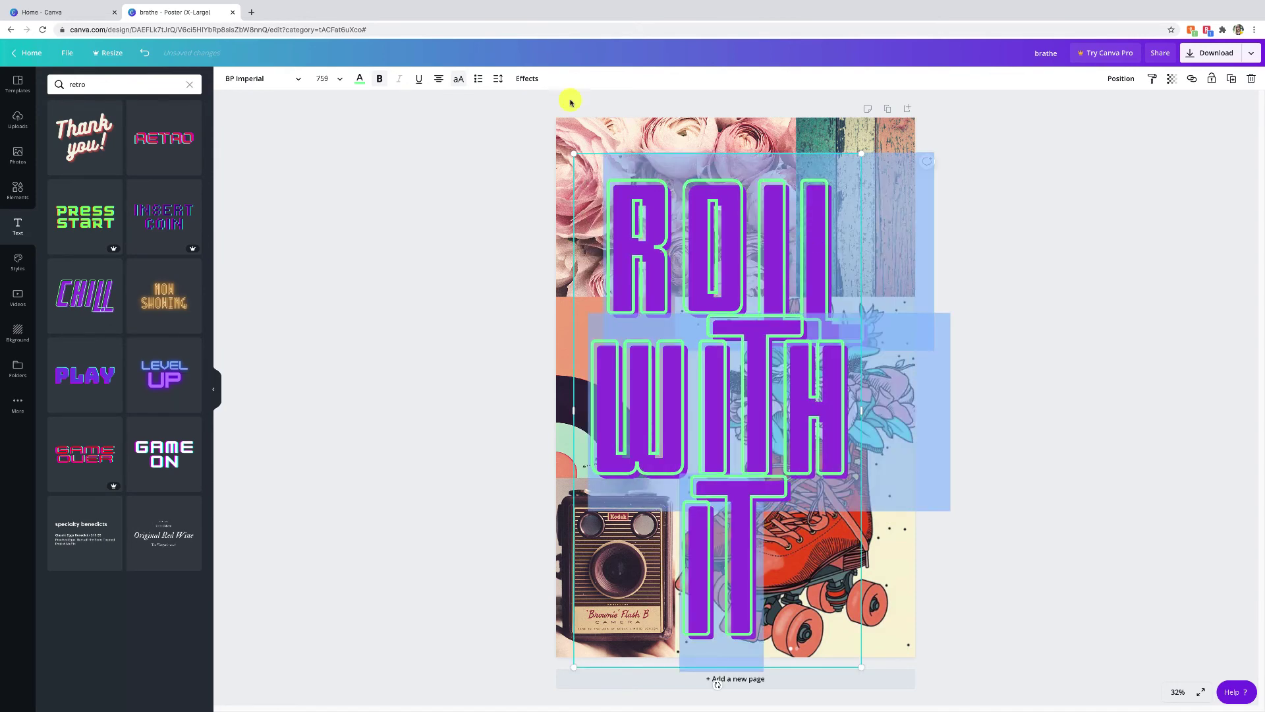
pyautogui.click(340, 80)
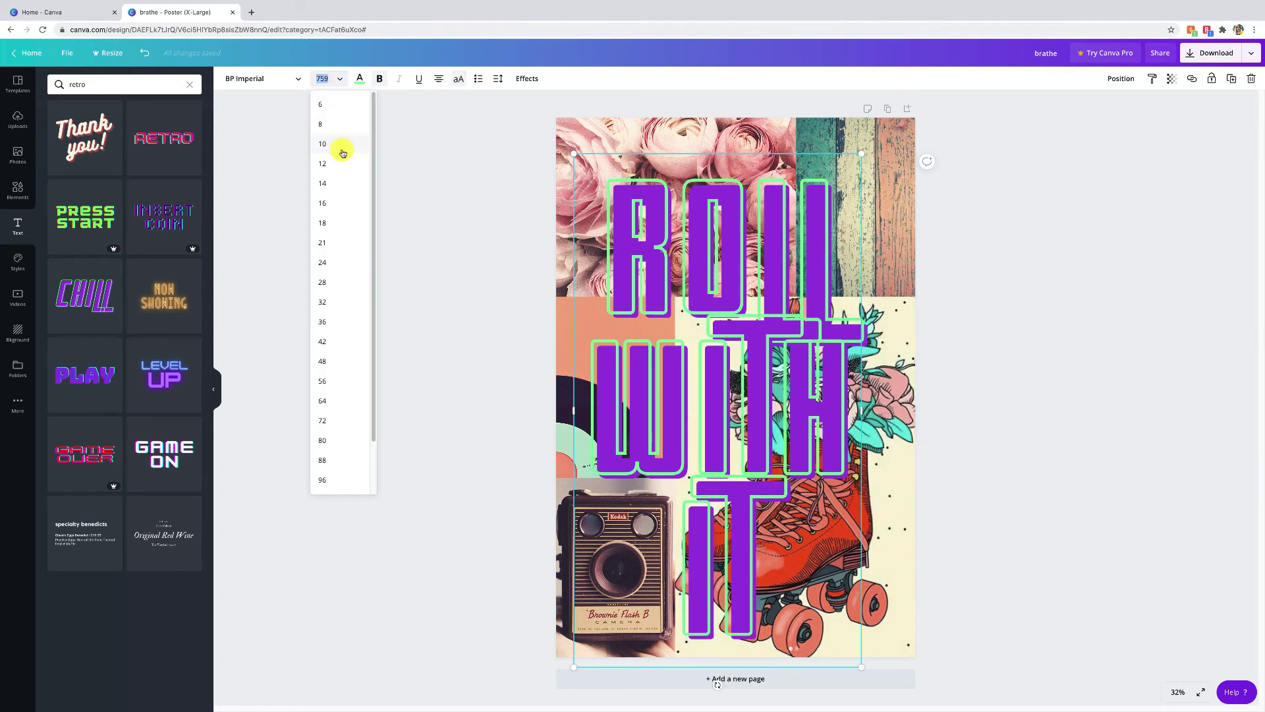
pyautogui.click(328, 175)
pyautogui.click(320, 79)
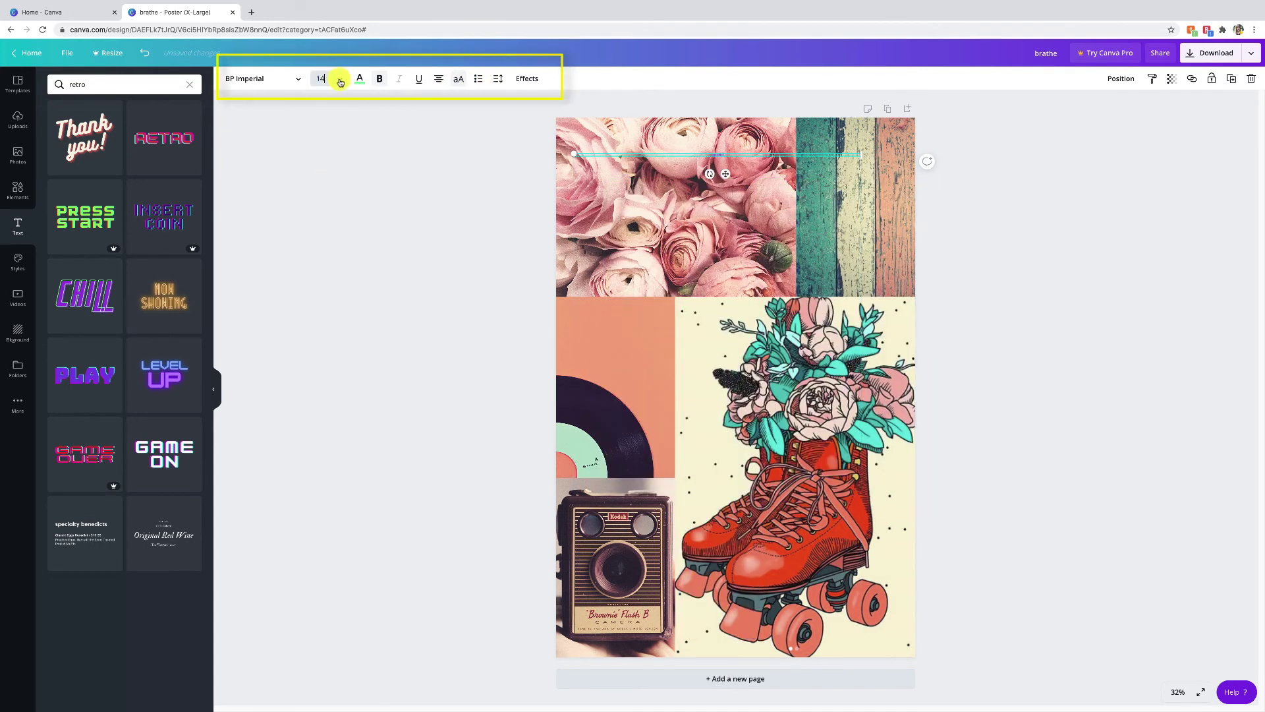
pyautogui.write('144')
pyautogui.press('Return')
pyautogui.click(340, 80)
pyautogui.click(321, 79)
pyautogui.write('300')
pyautogui.press('Return')
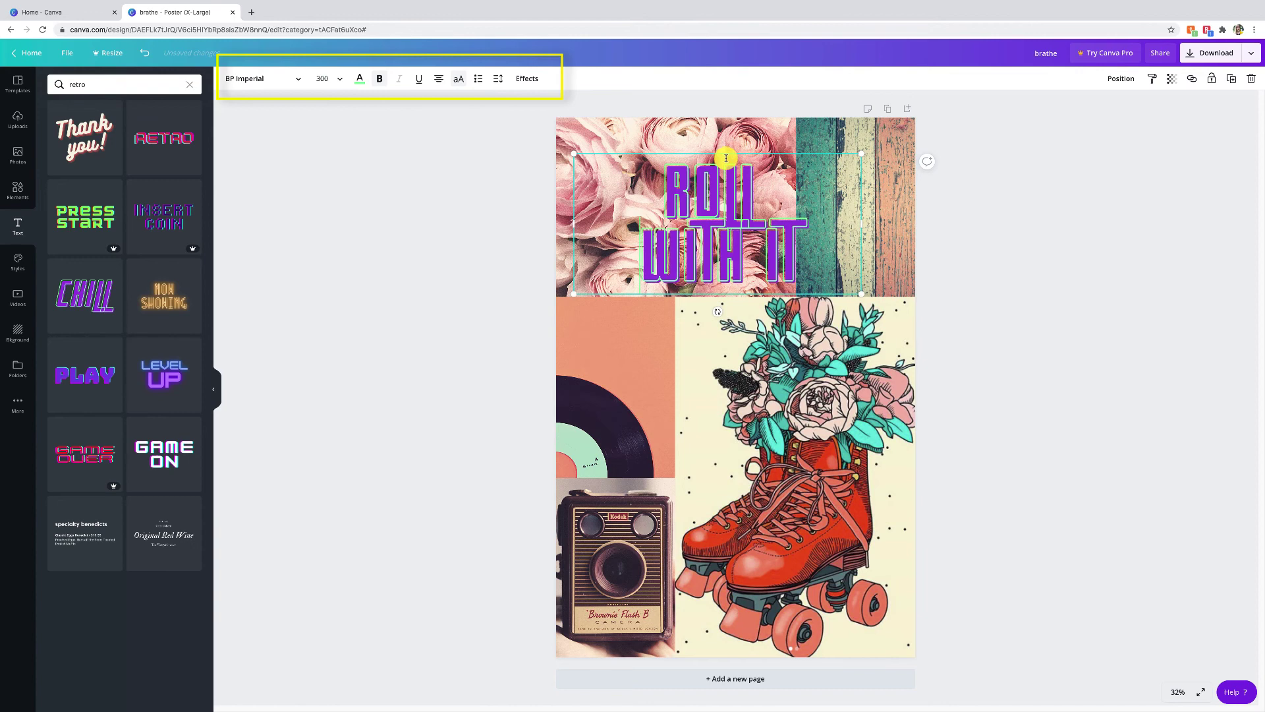
pyautogui.click(360, 79)
pyautogui.click(359, 78)
pyautogui.click(527, 79)
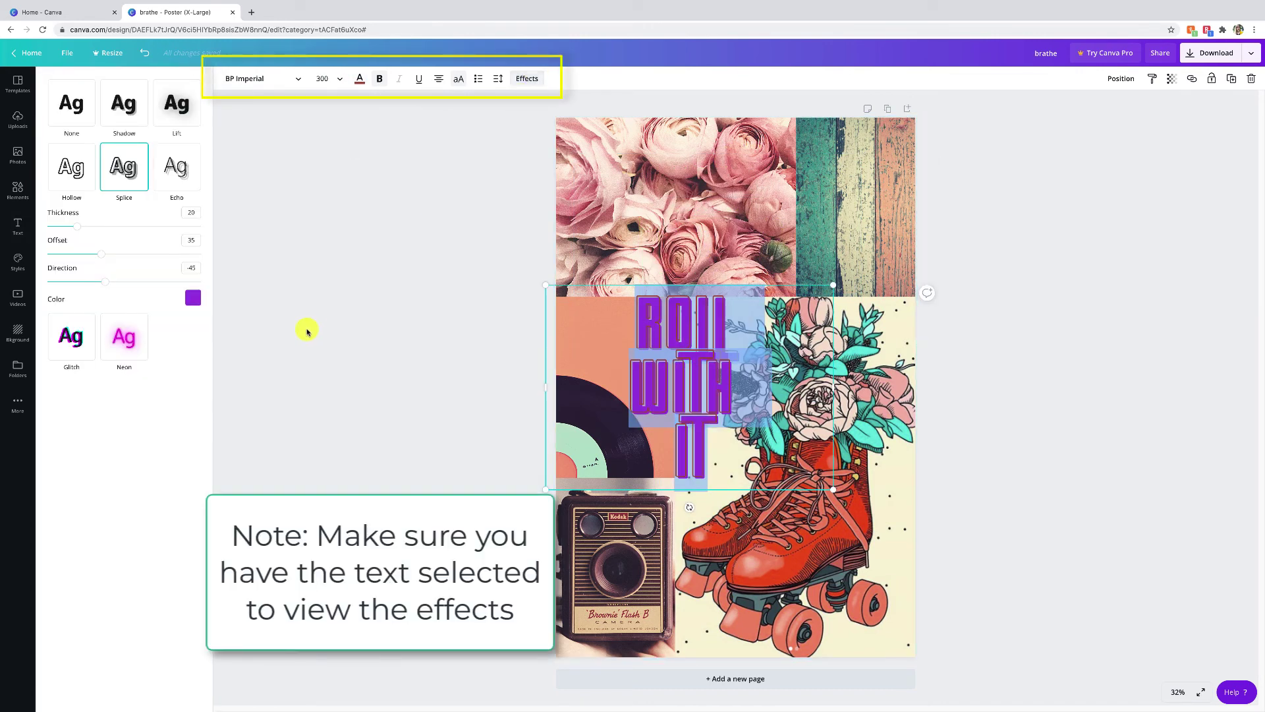
# - Set the headline's Splice effect colour to black and close the effect settings
pyautogui.click(192, 297)
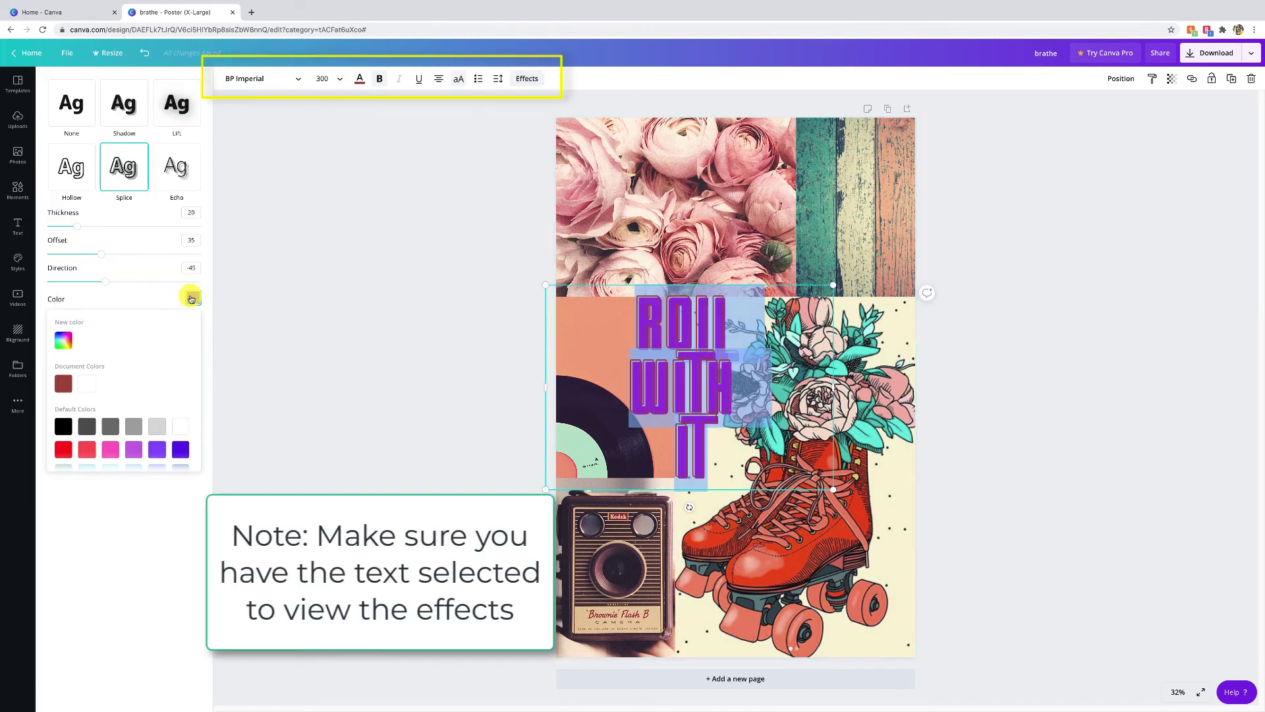
pyautogui.click(64, 384)
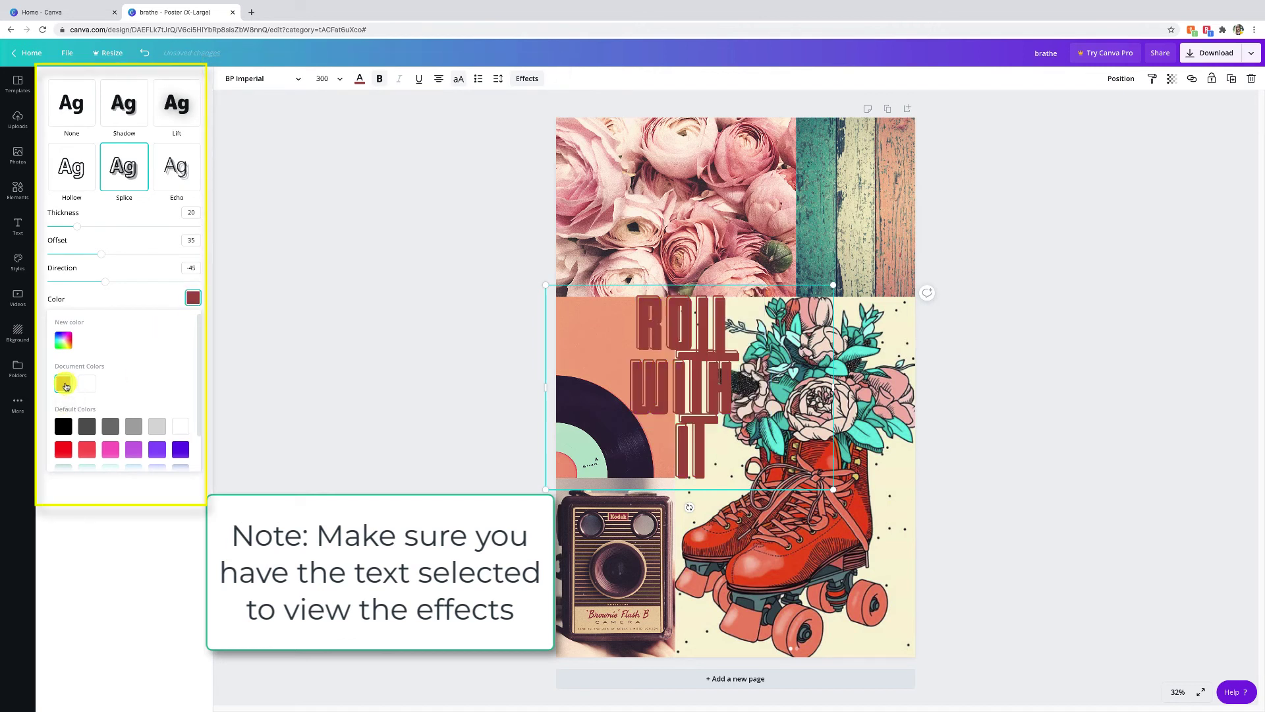
pyautogui.click(62, 427)
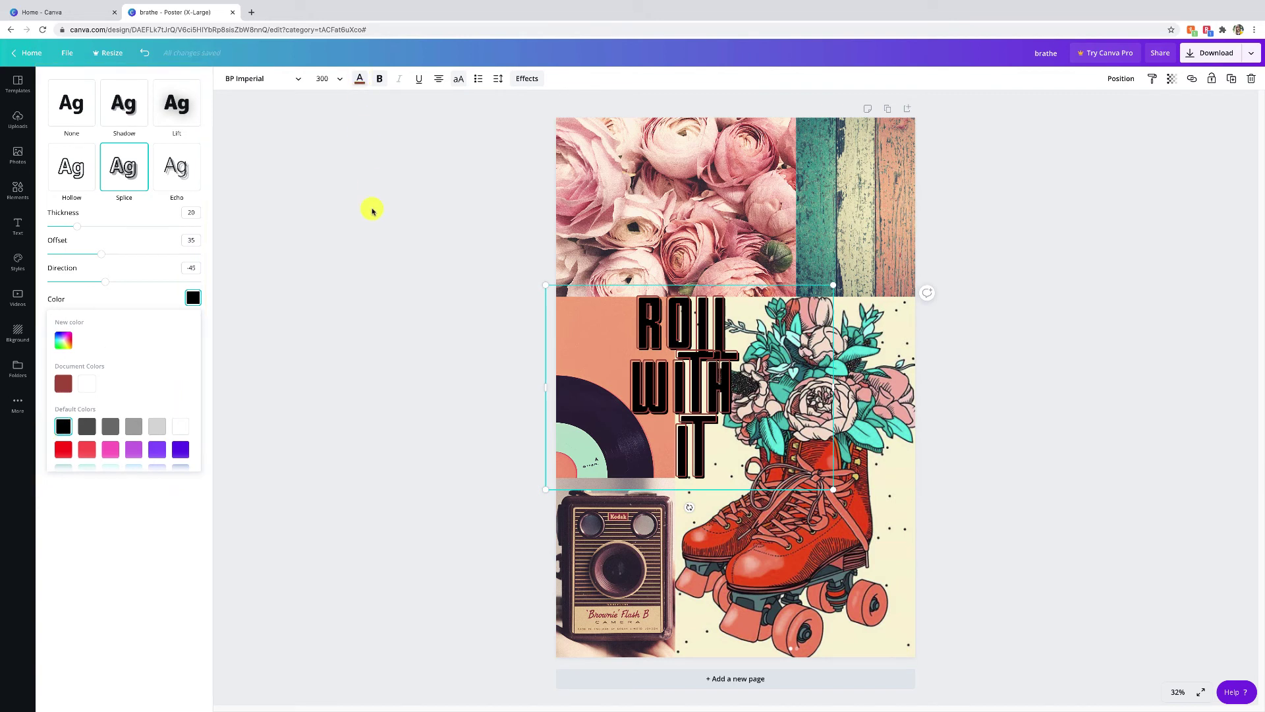
pyautogui.press('Escape')
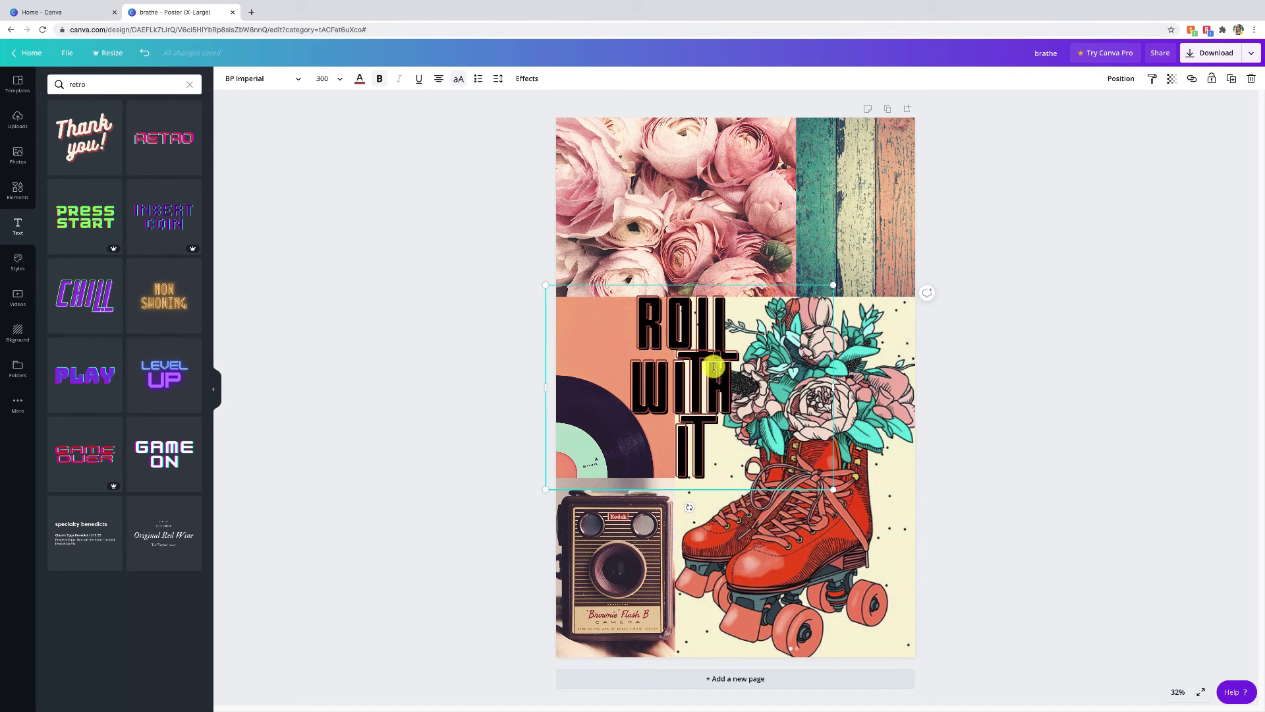
# - Try pink and sage green photo swatches as the headline text colour
pyautogui.click(672, 379)
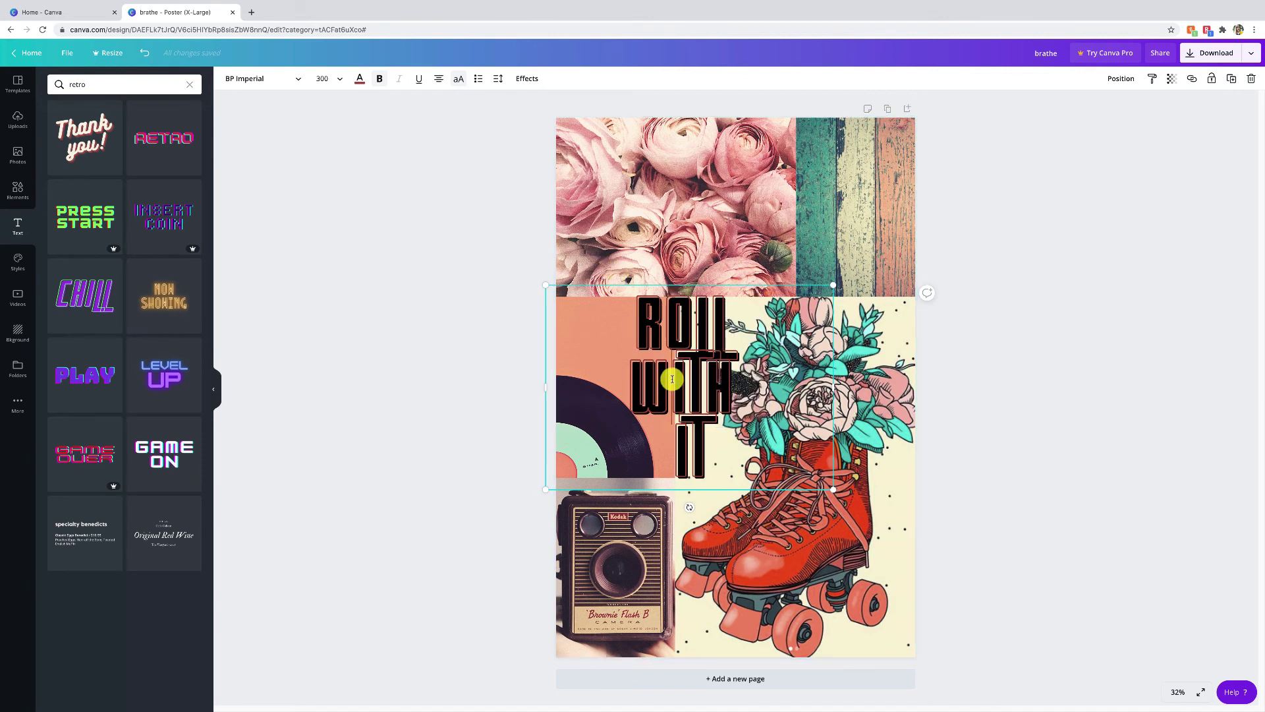
pyautogui.tripleClick(674, 372)
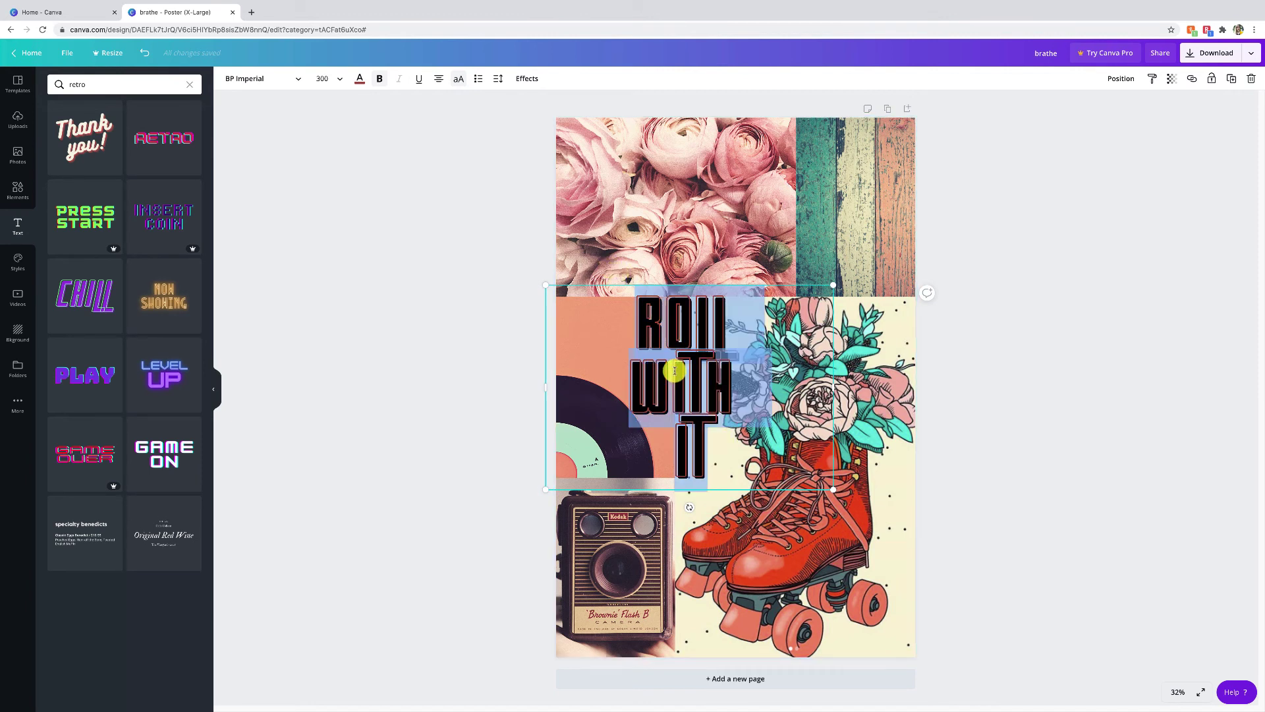
pyautogui.click(360, 79)
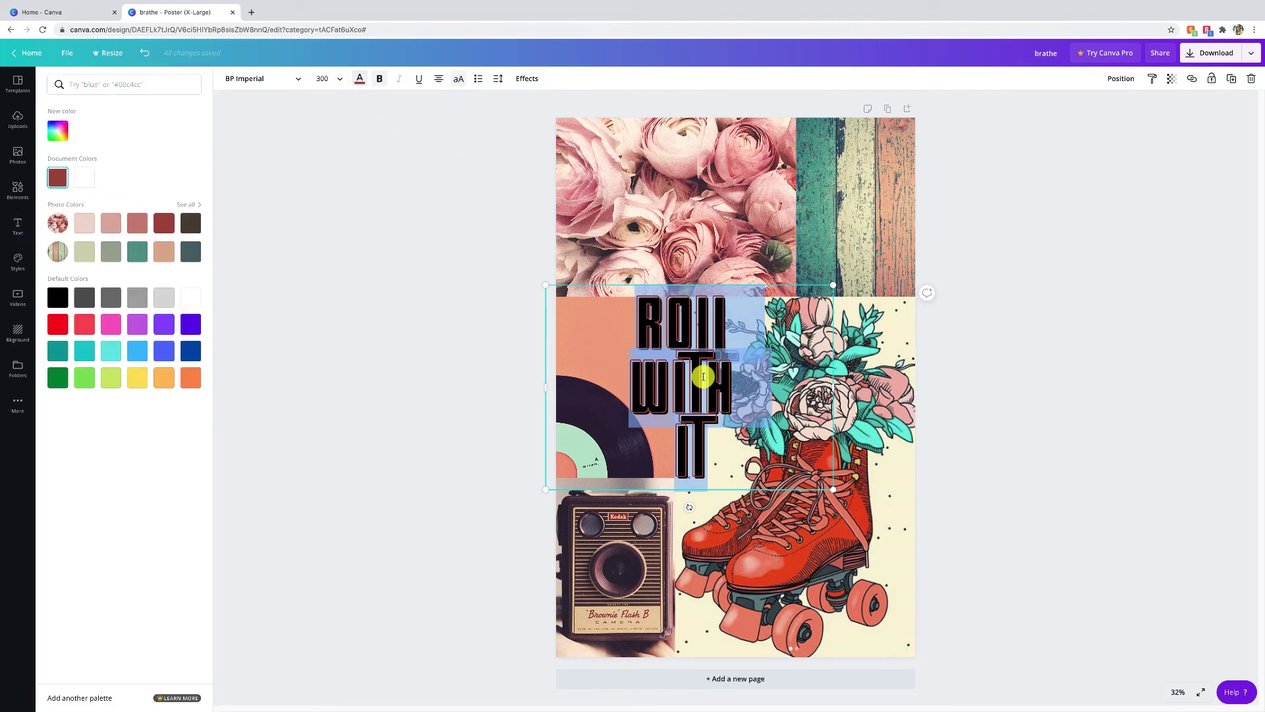
pyautogui.click(120, 226)
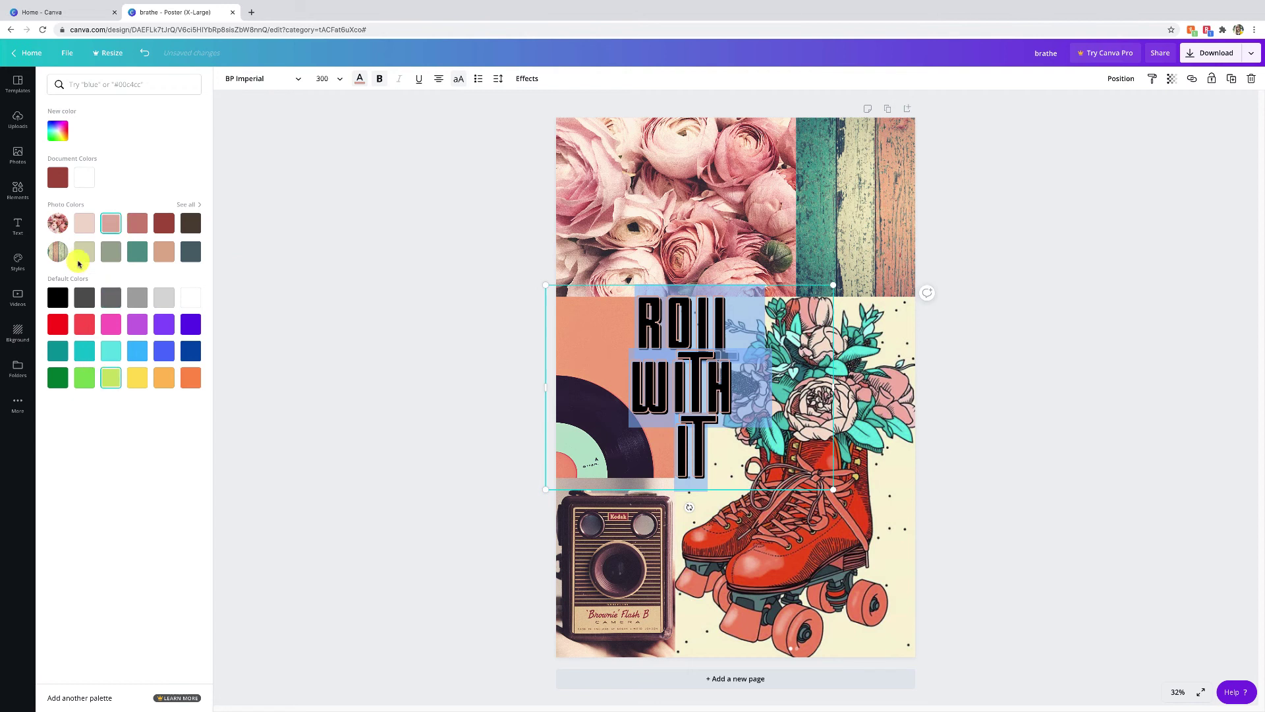
pyautogui.click(111, 251)
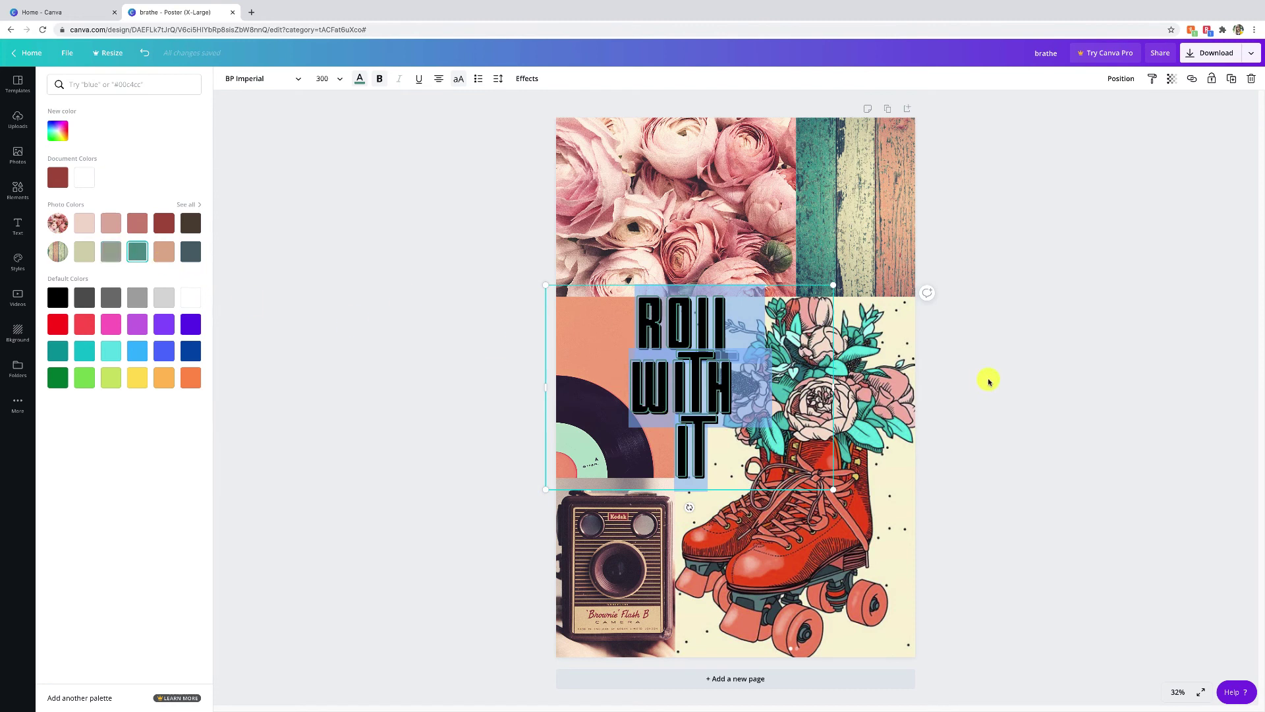
pyautogui.click(979, 317)
# - Colour the headline a bright custom teal and nudge it slightly lower on the poster
pyautogui.click(602, 359)
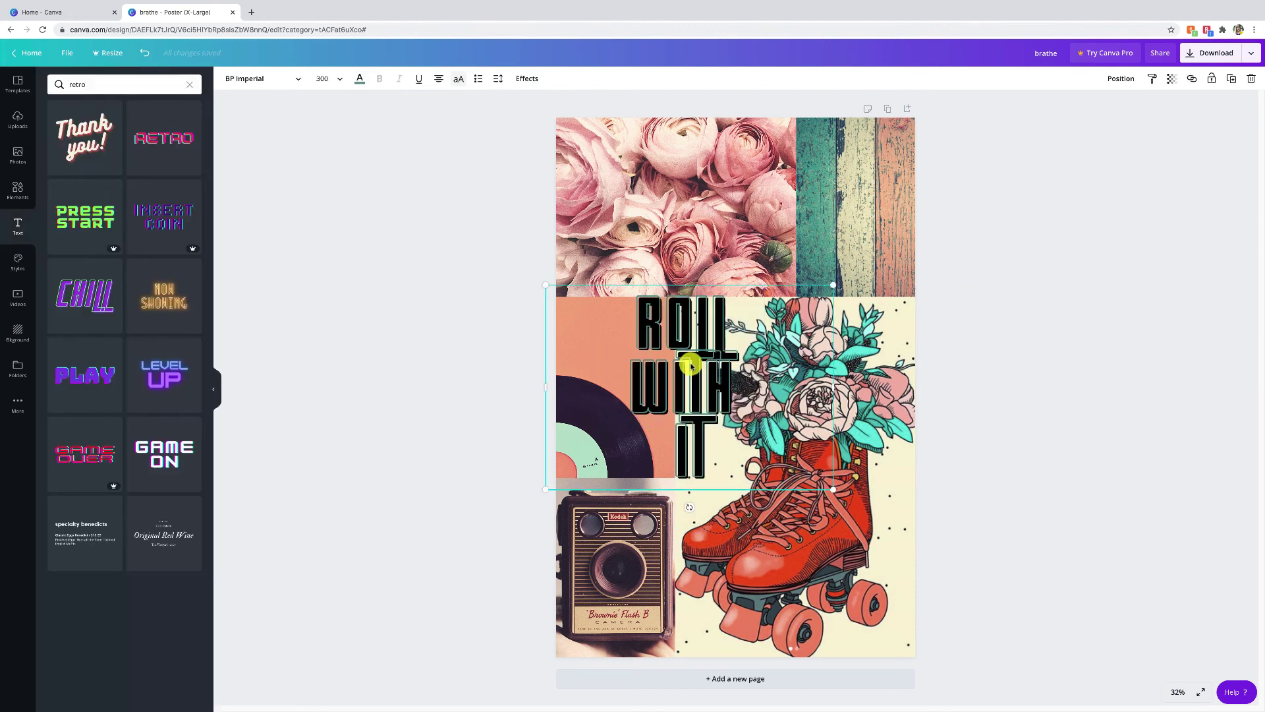
pyautogui.doubleClick(710, 368)
pyautogui.tripleClick(636, 322)
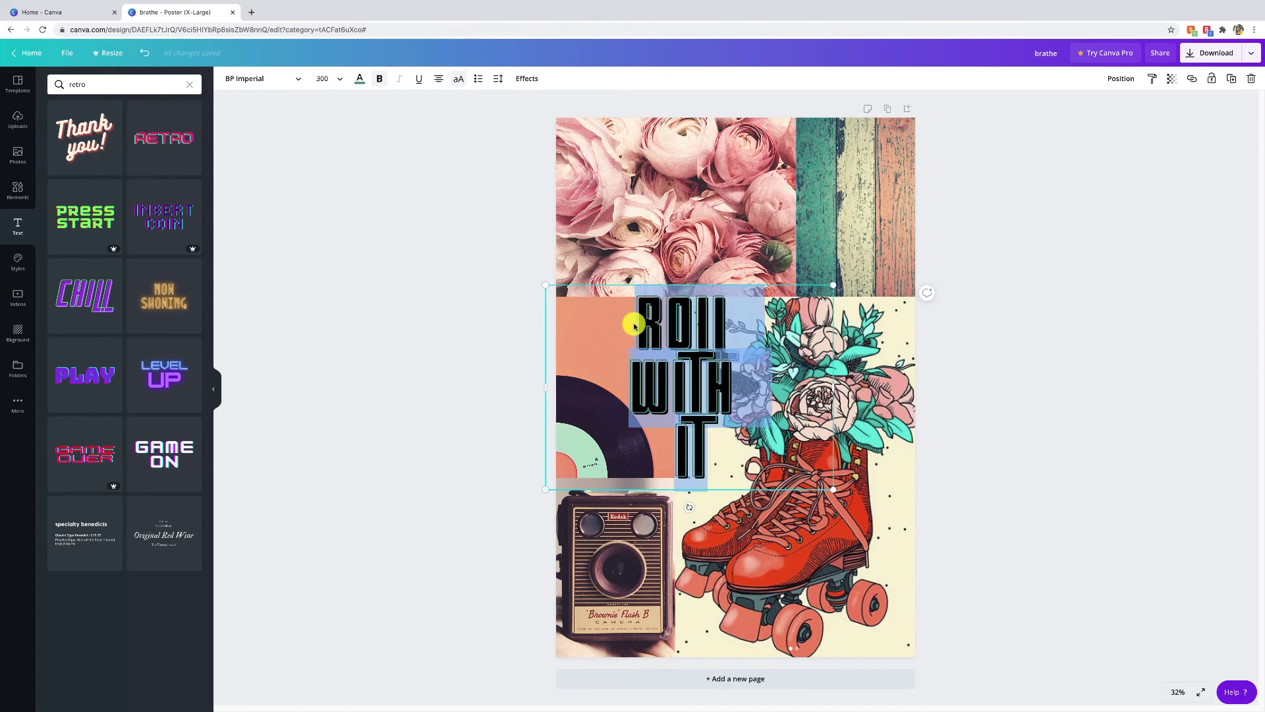
pyautogui.click(361, 80)
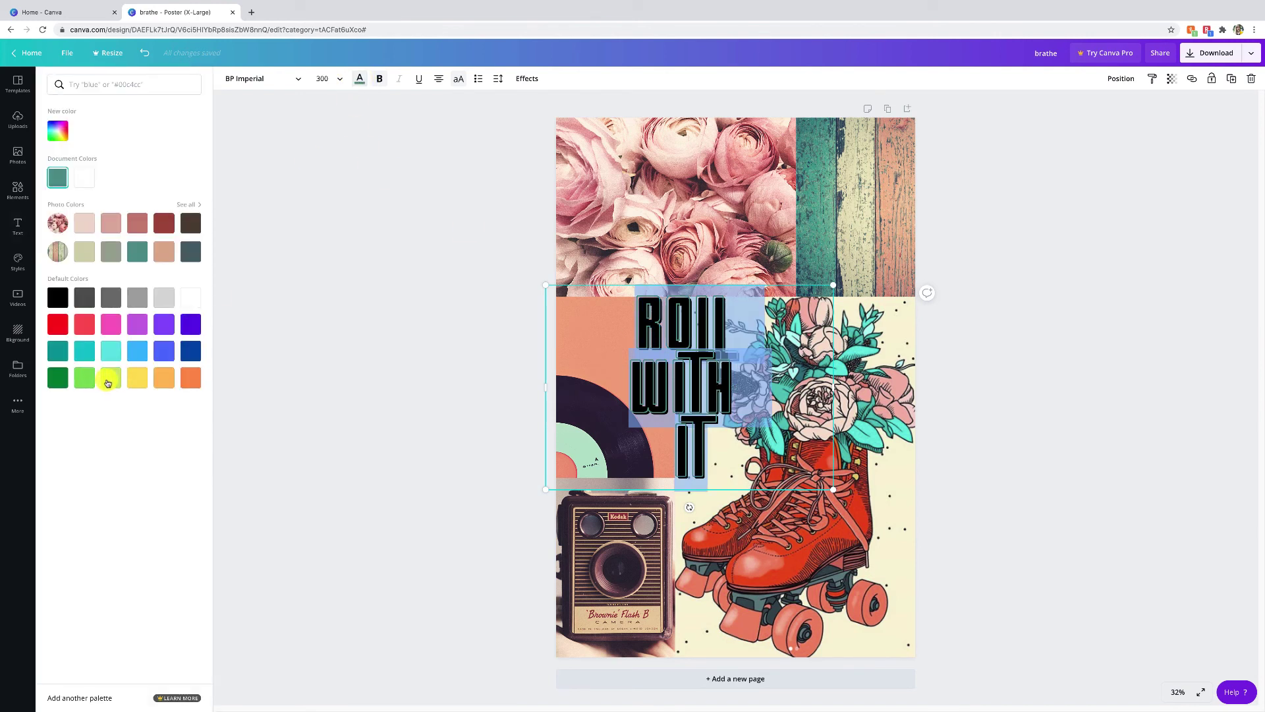
pyautogui.click(139, 253)
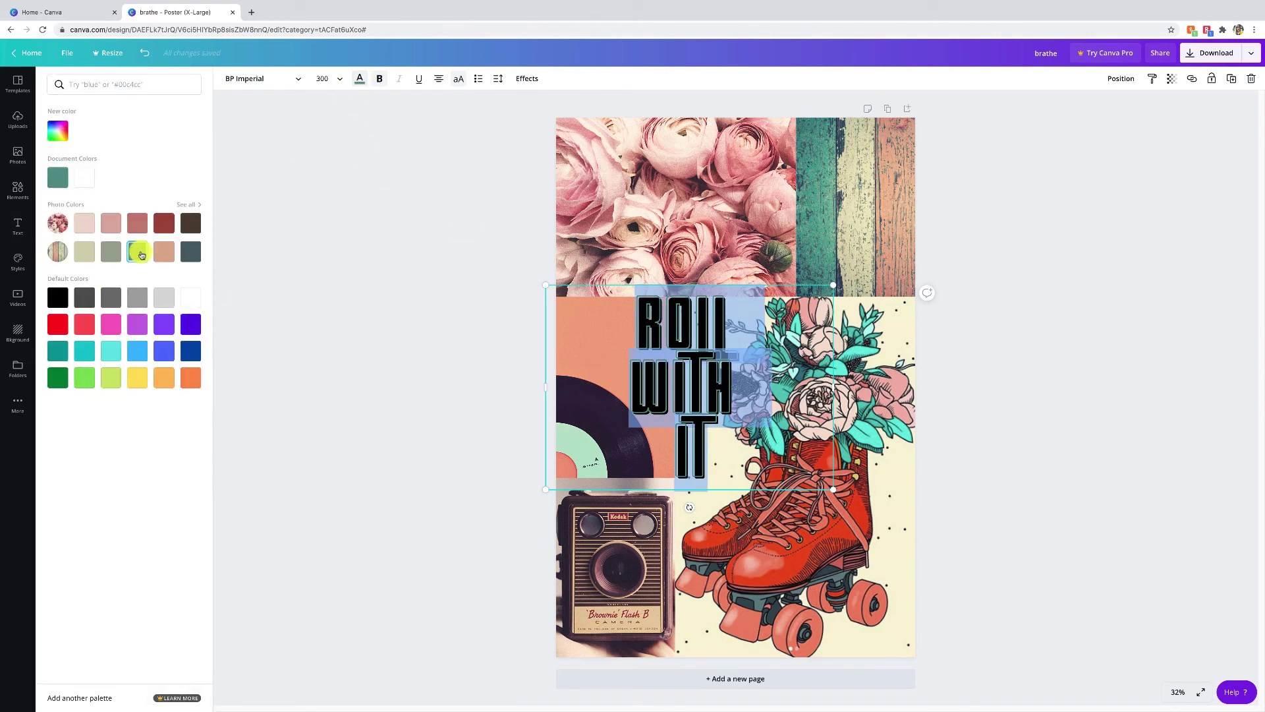
pyautogui.click(57, 130)
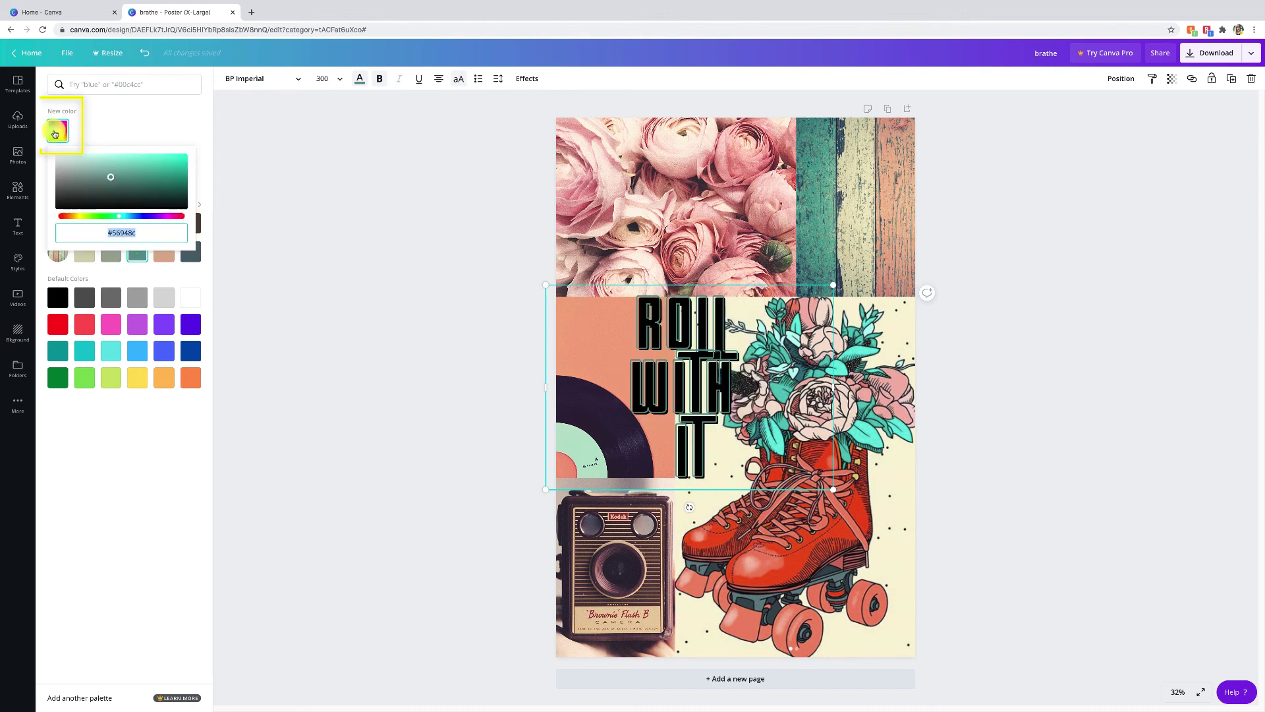
pyautogui.click(123, 215)
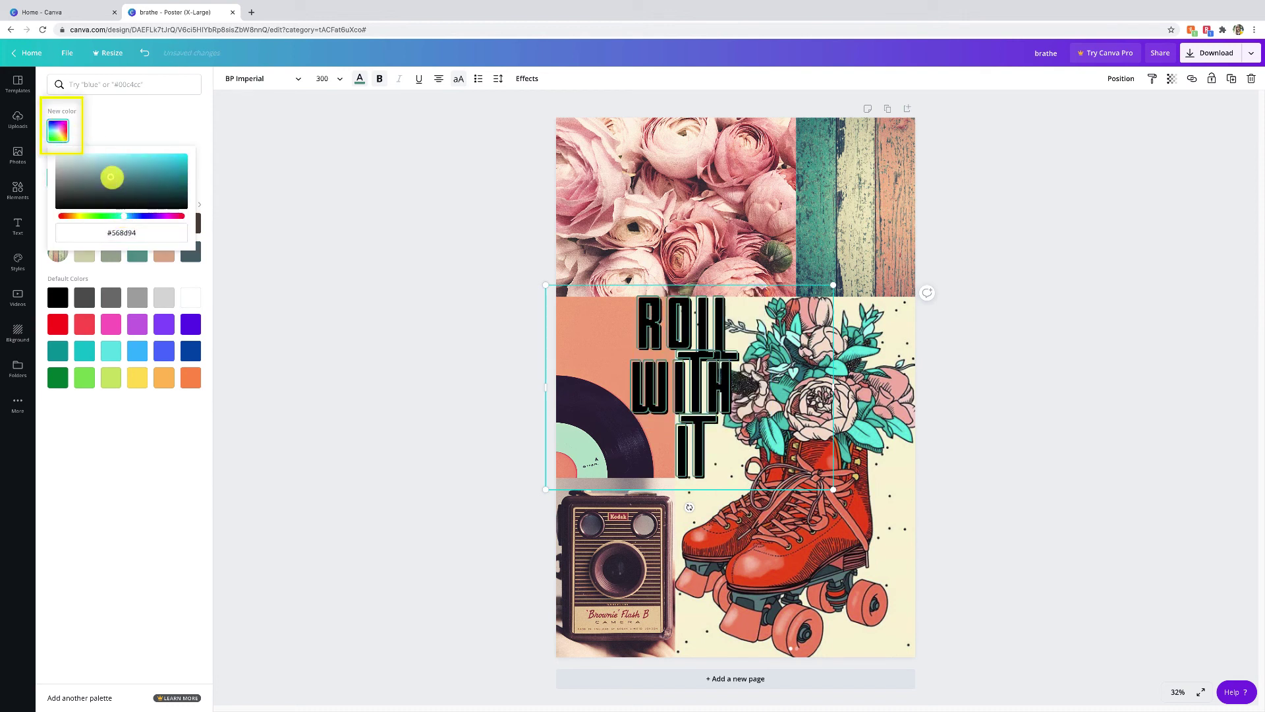
pyautogui.moveTo(112, 177); pyautogui.dragTo(162, 161)
pyautogui.click(122, 216)
pyautogui.click(129, 163)
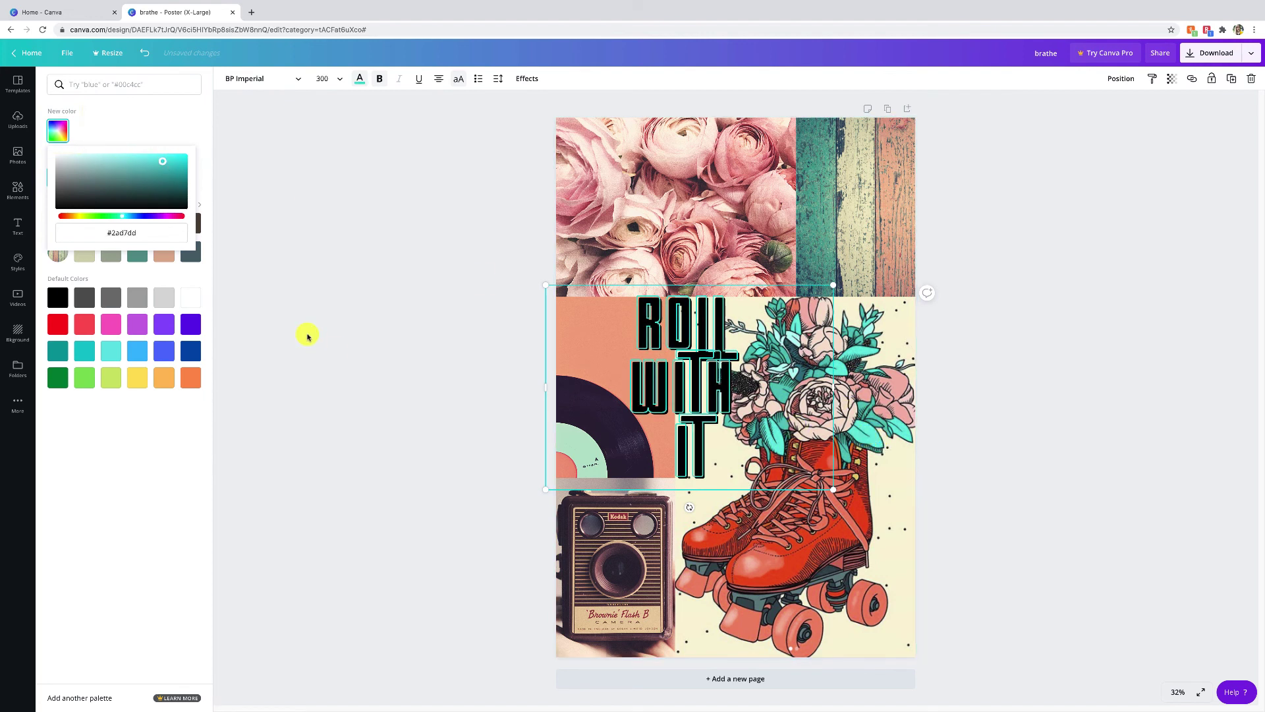
pyautogui.click(621, 330)
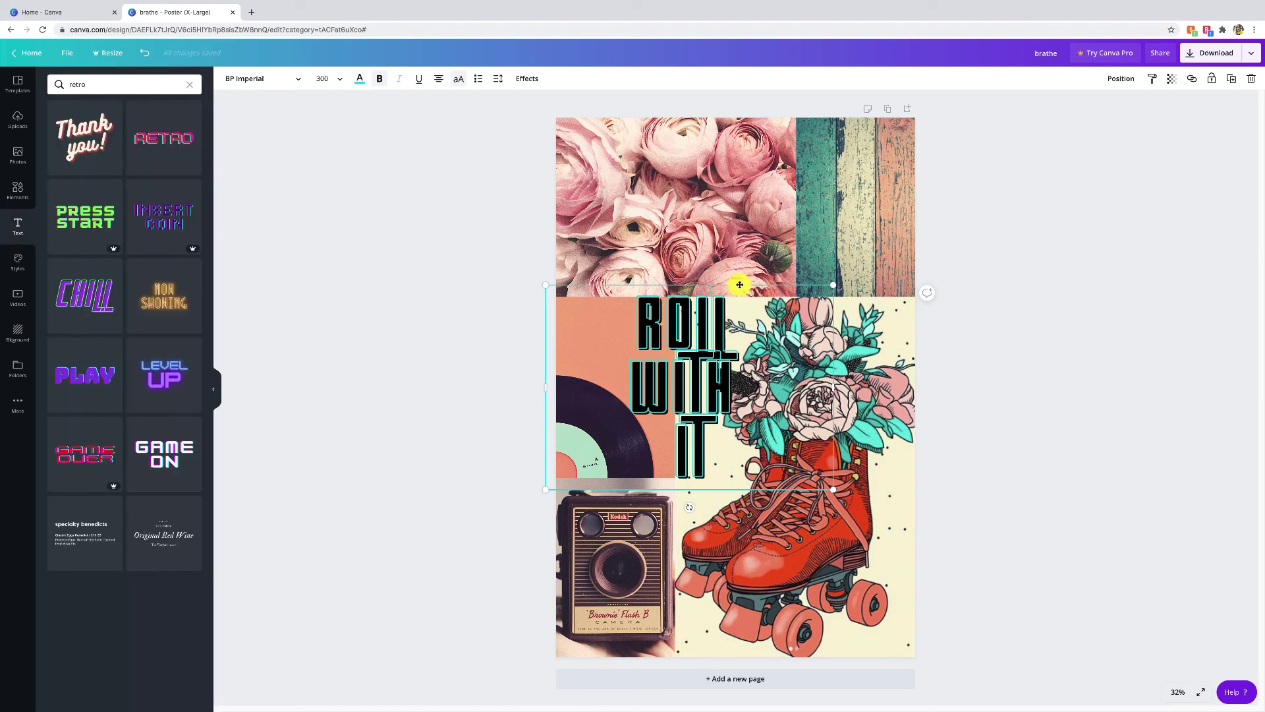
pyautogui.moveTo(740, 280); pyautogui.dragTo(739, 300)
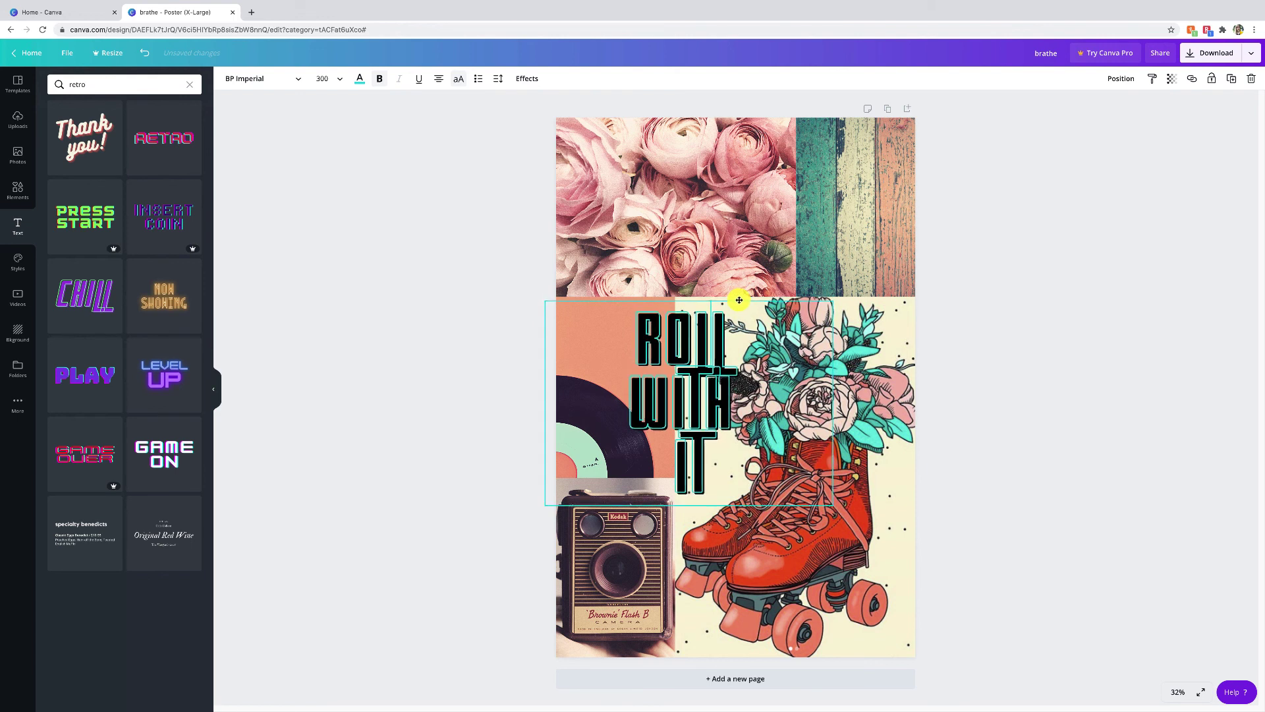
pyautogui.click(1119, 320)
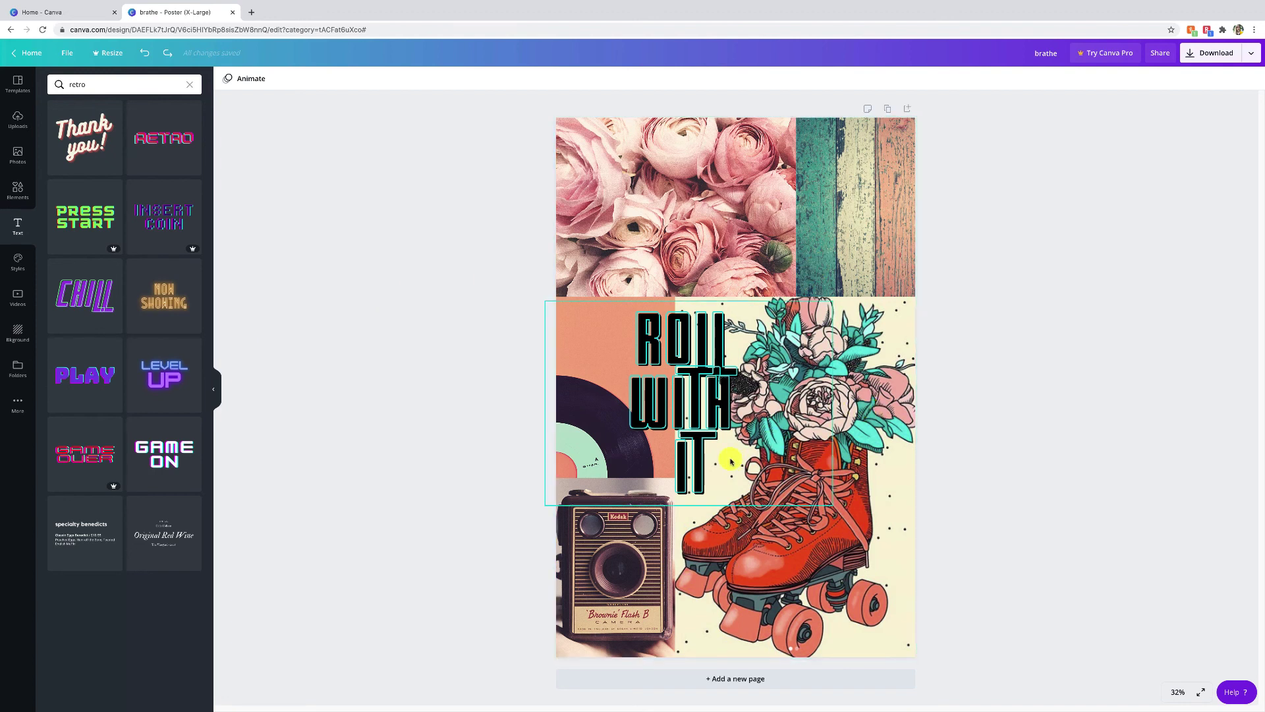
pyautogui.click(685, 315)
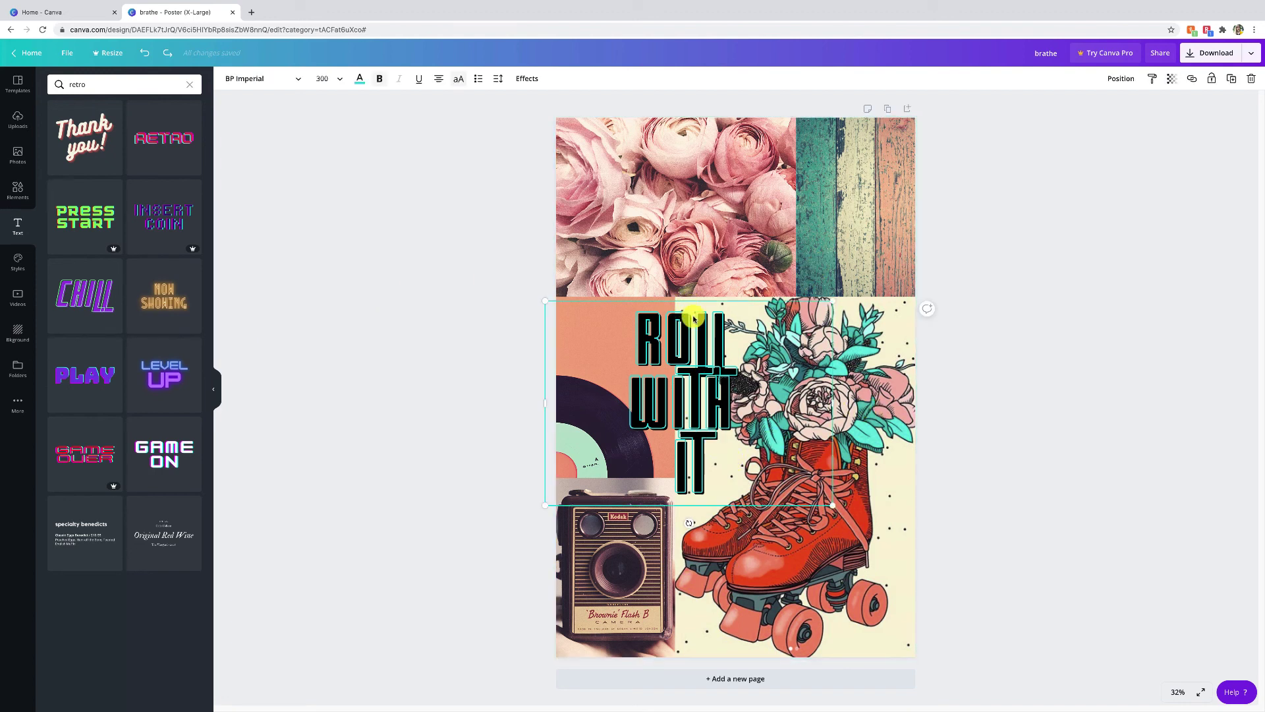
pyautogui.click(1036, 433)
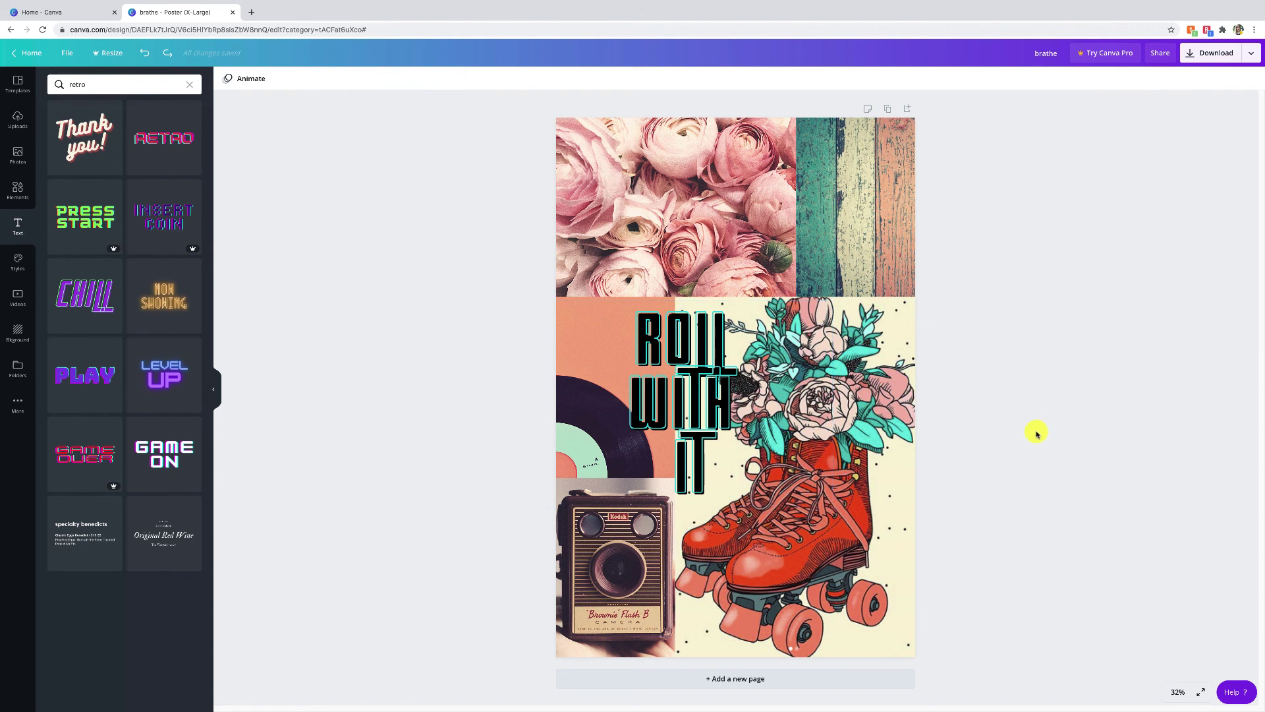
# - Download the poster with the PDF Print file type
pyautogui.click(1225, 59)
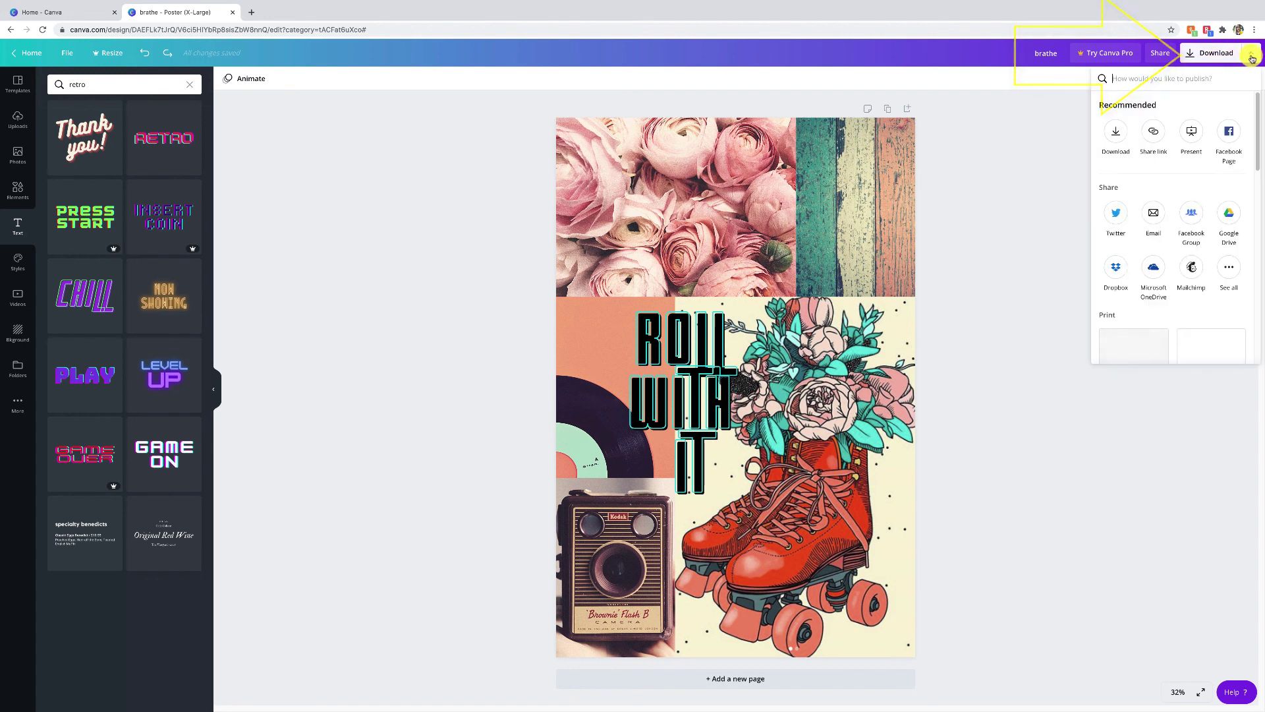
pyautogui.click(1217, 59)
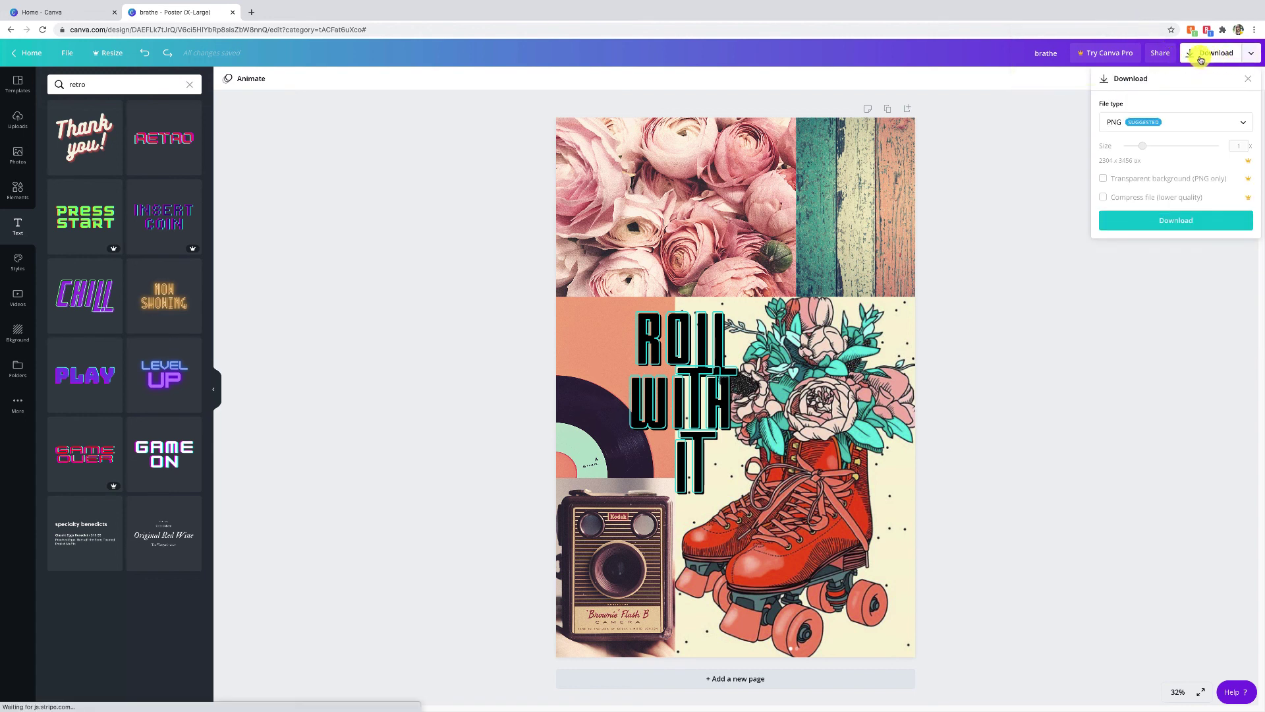
pyautogui.click(1137, 127)
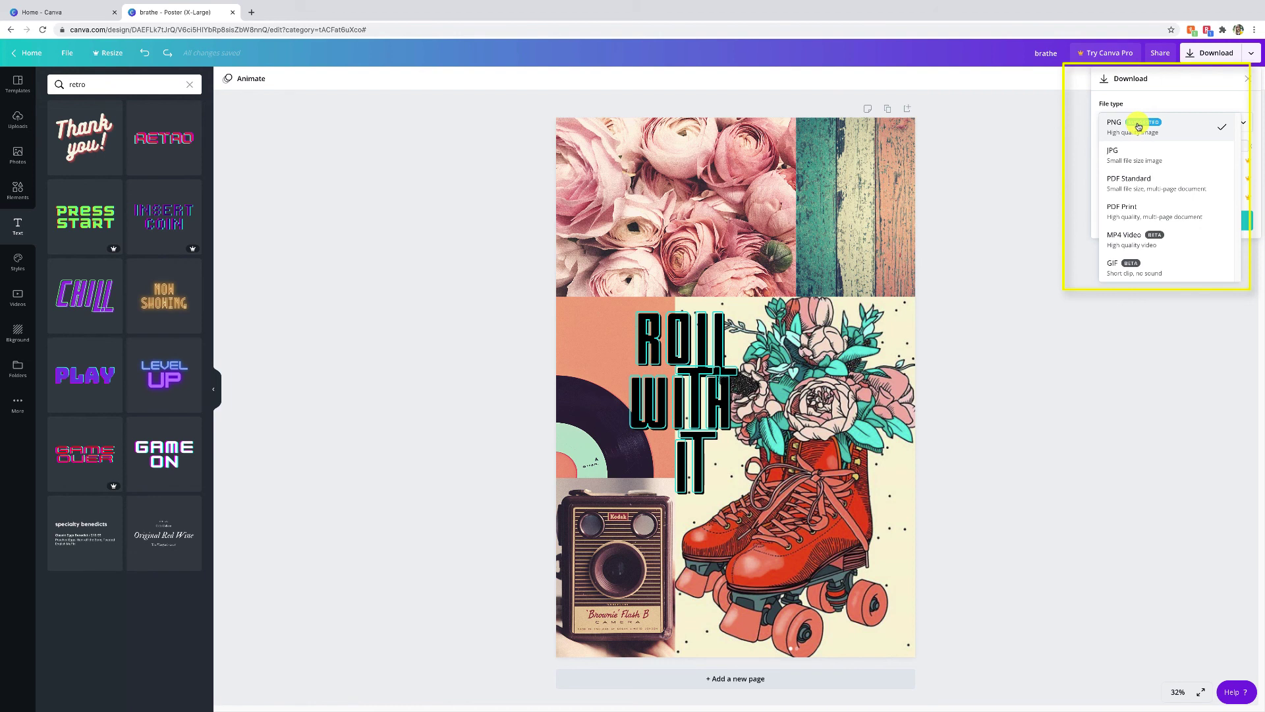
pyautogui.click(1124, 210)
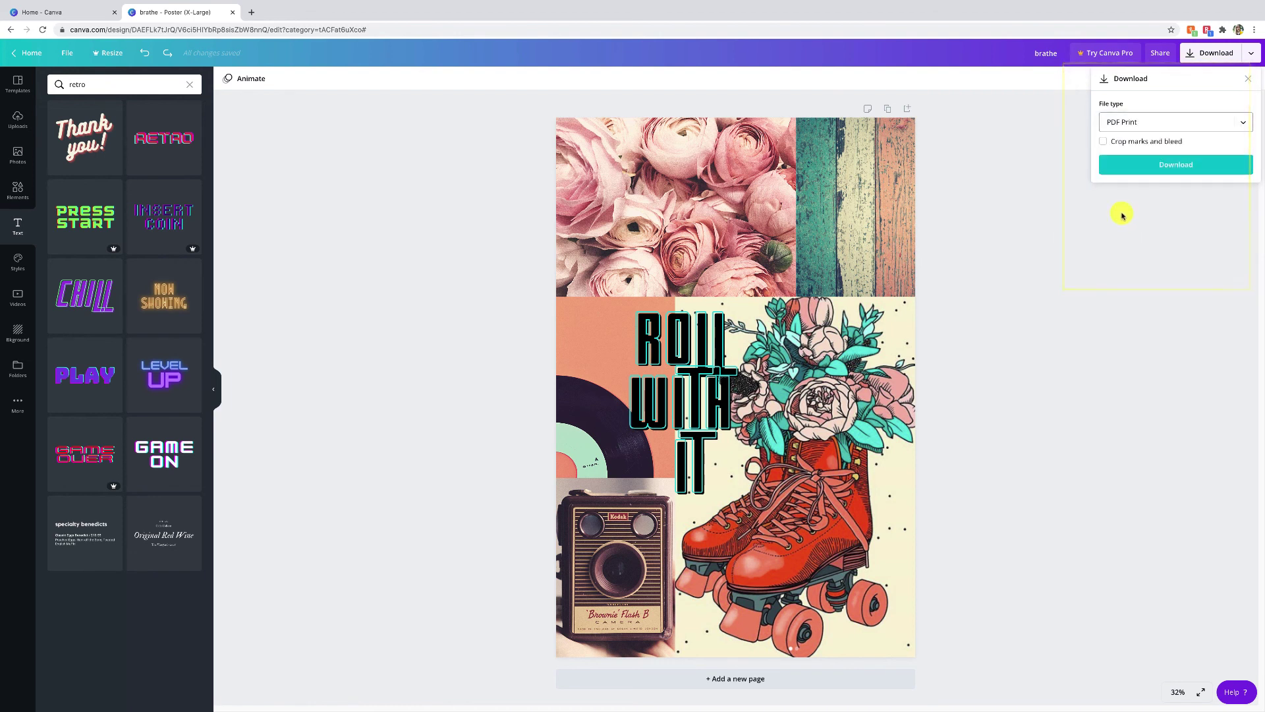
pyautogui.click(1158, 174)
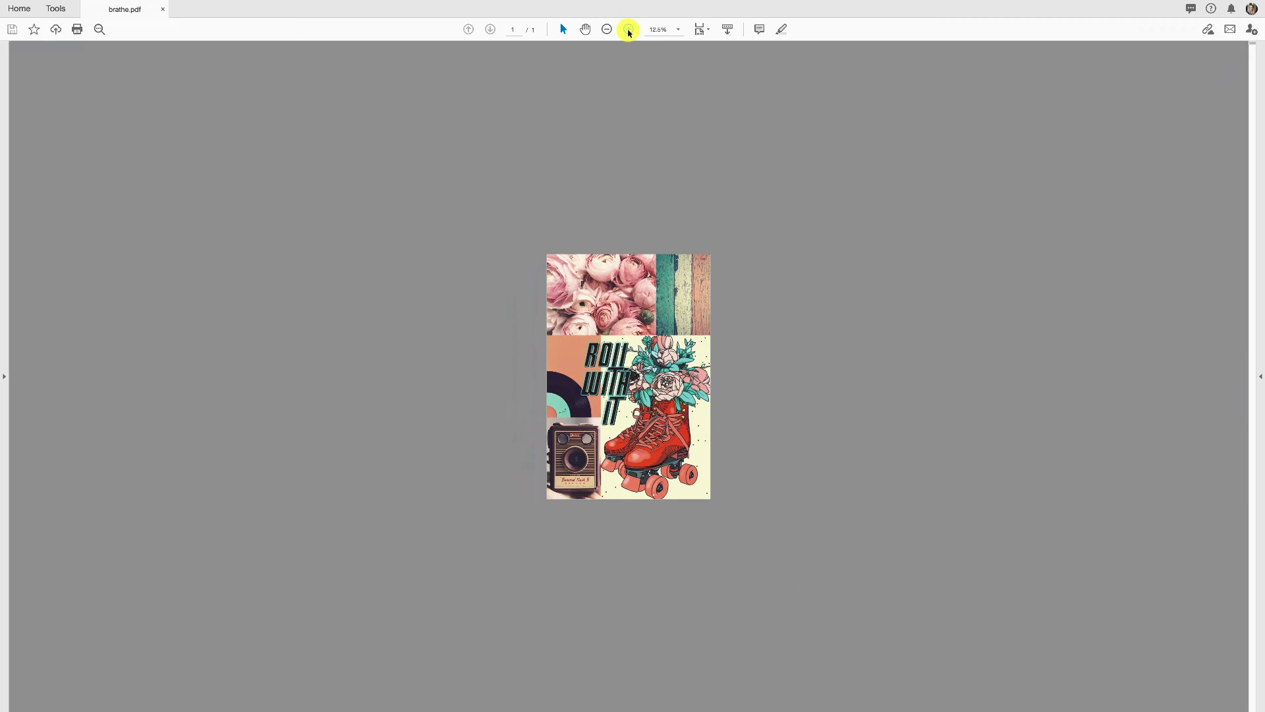
# - Zoom in on the exported brathe.pdf poster in Acrobat Reader
pyautogui.click(629, 30)
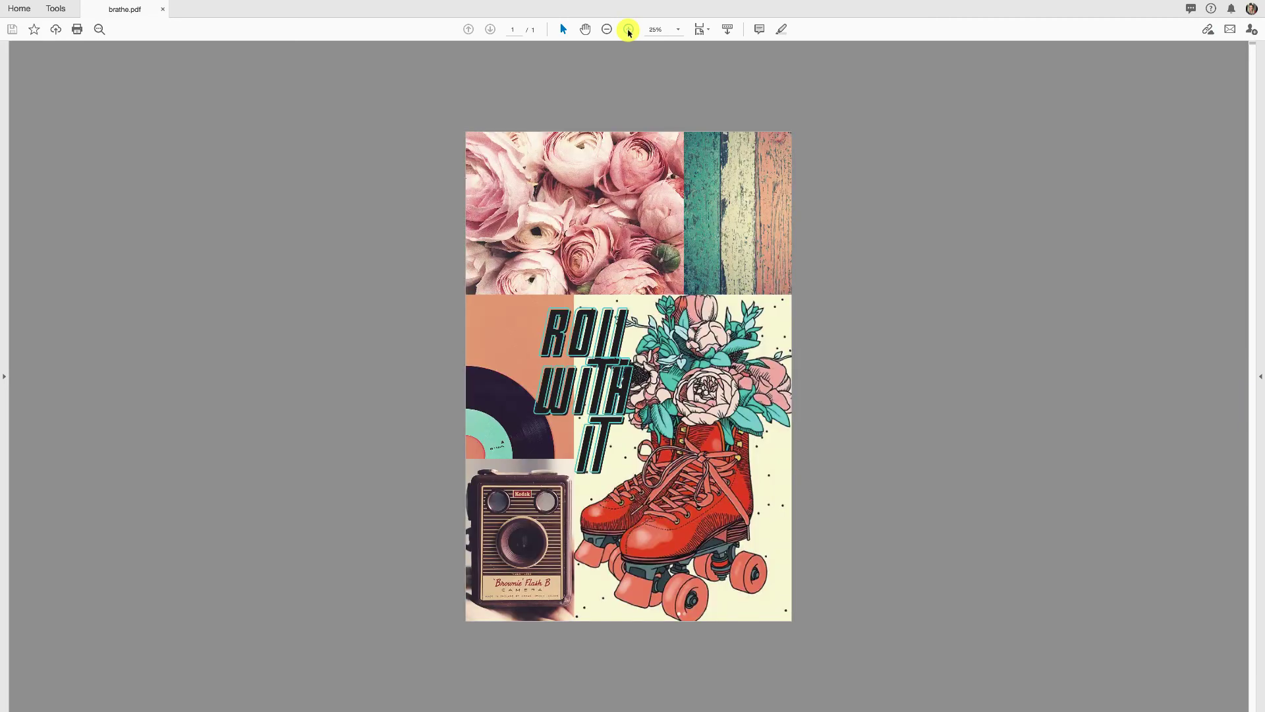